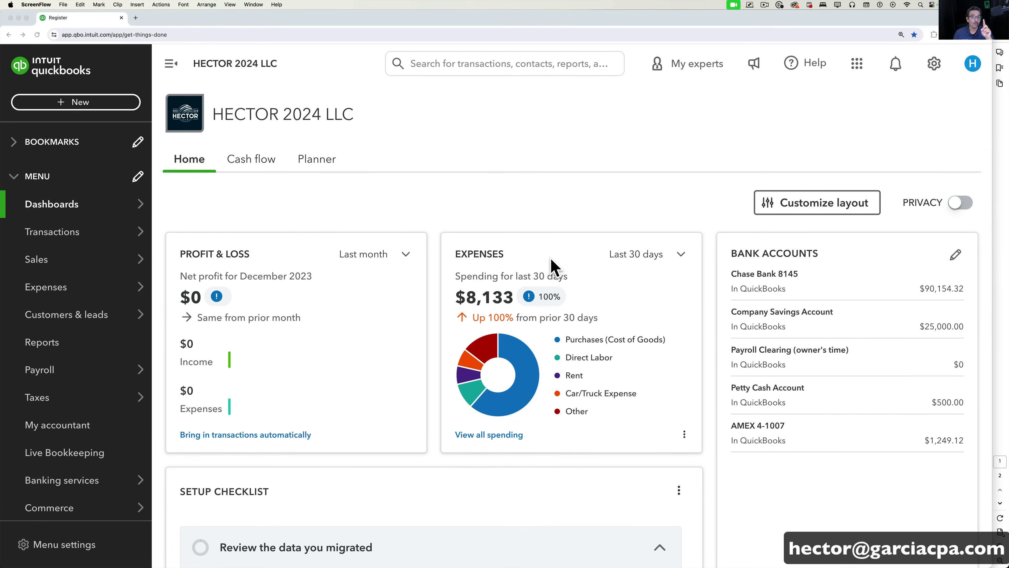
Step: Create a new expense paid from the Chase bank account with a payment date of 01/02/2024
click(75, 102)
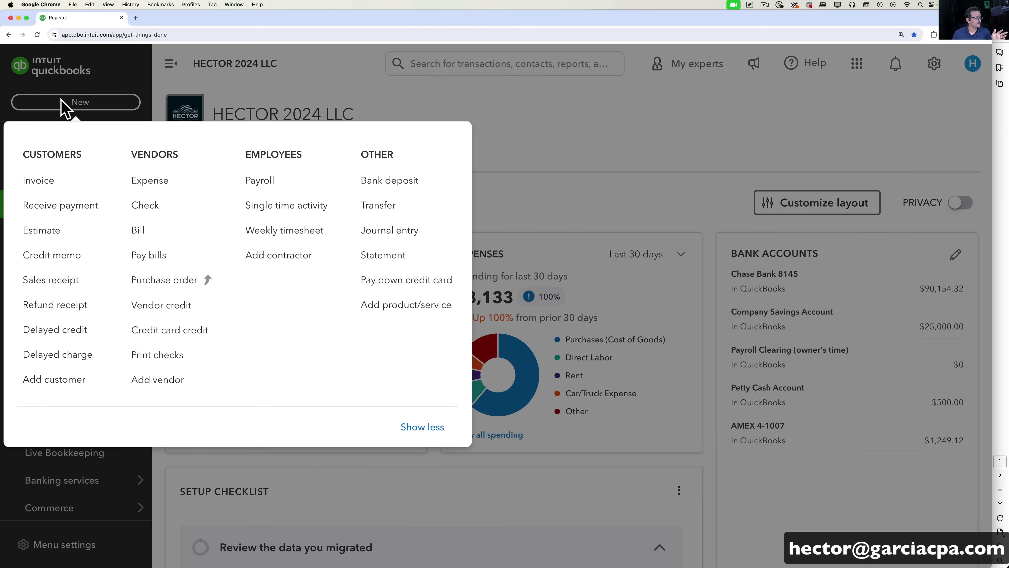
click(155, 186)
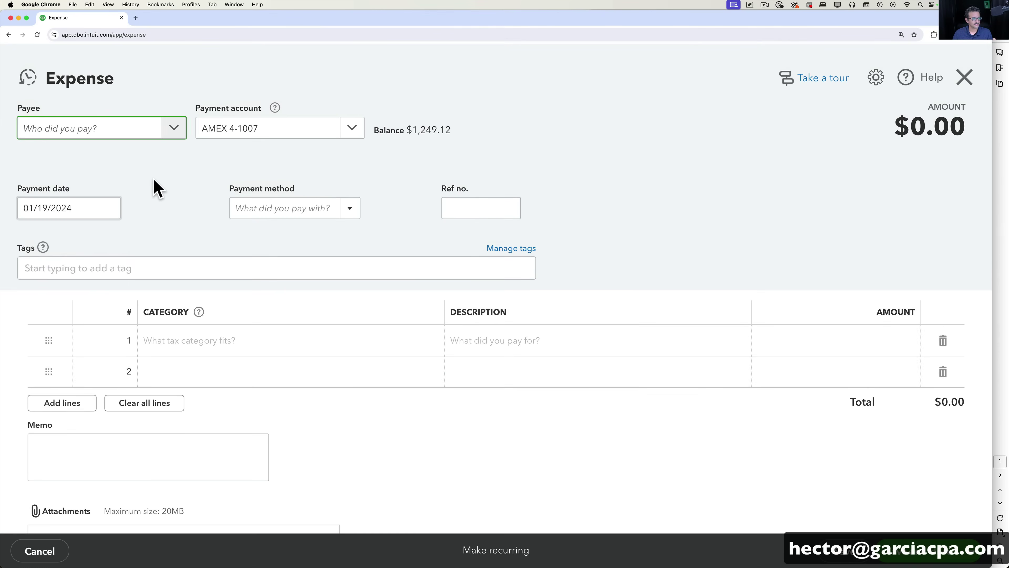
click(352, 128)
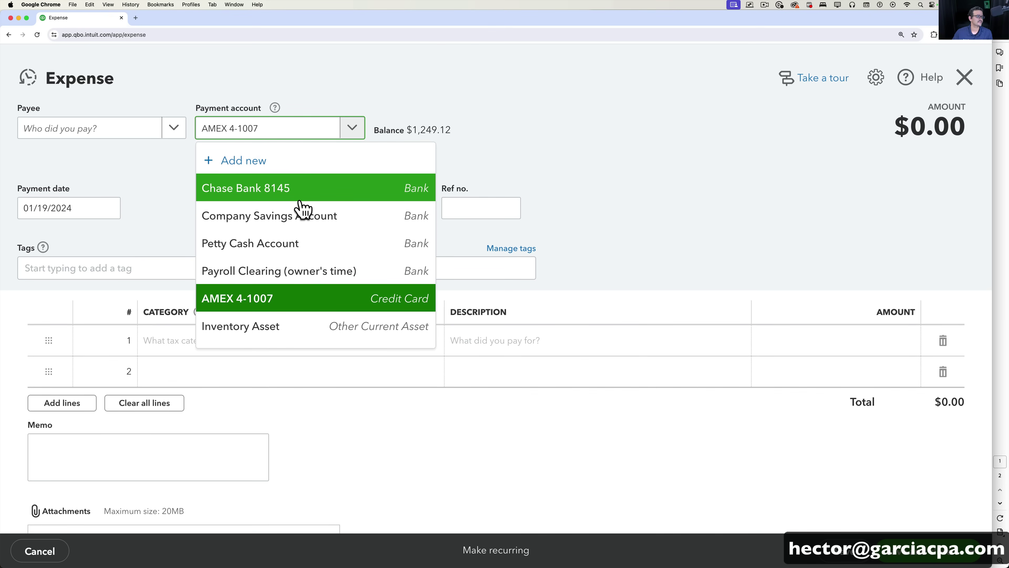
click(229, 189)
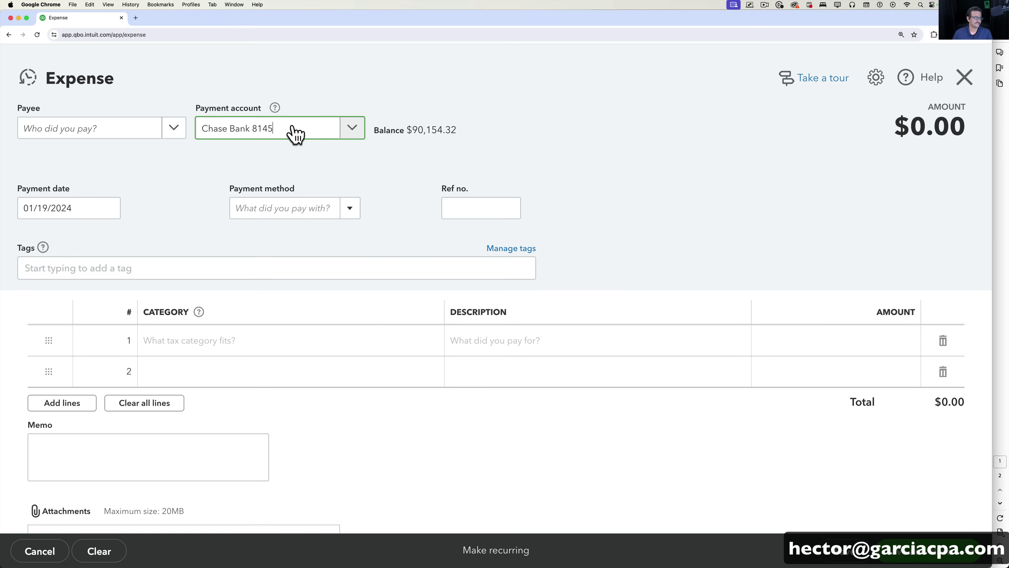
click(108, 208)
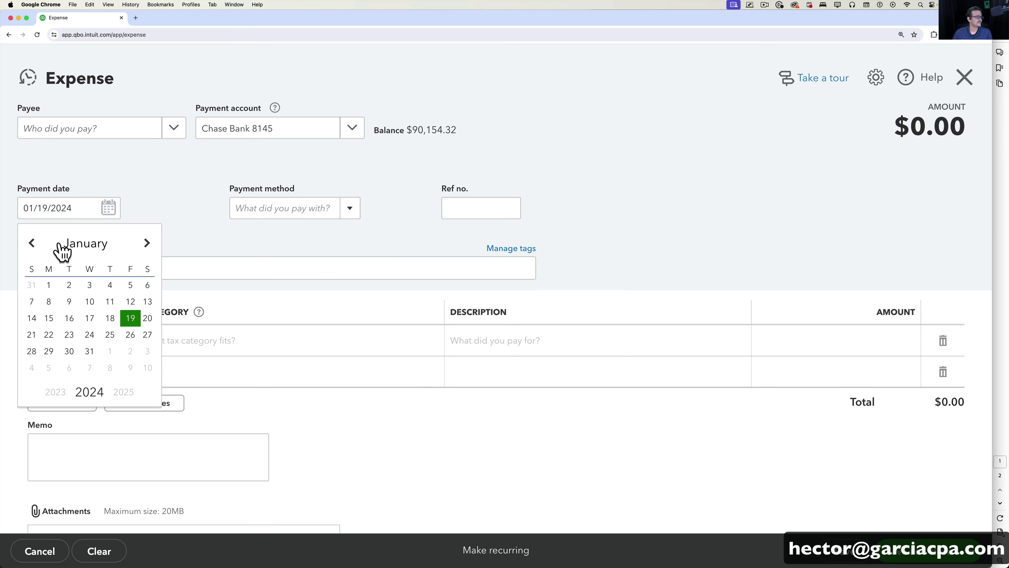
click(70, 285)
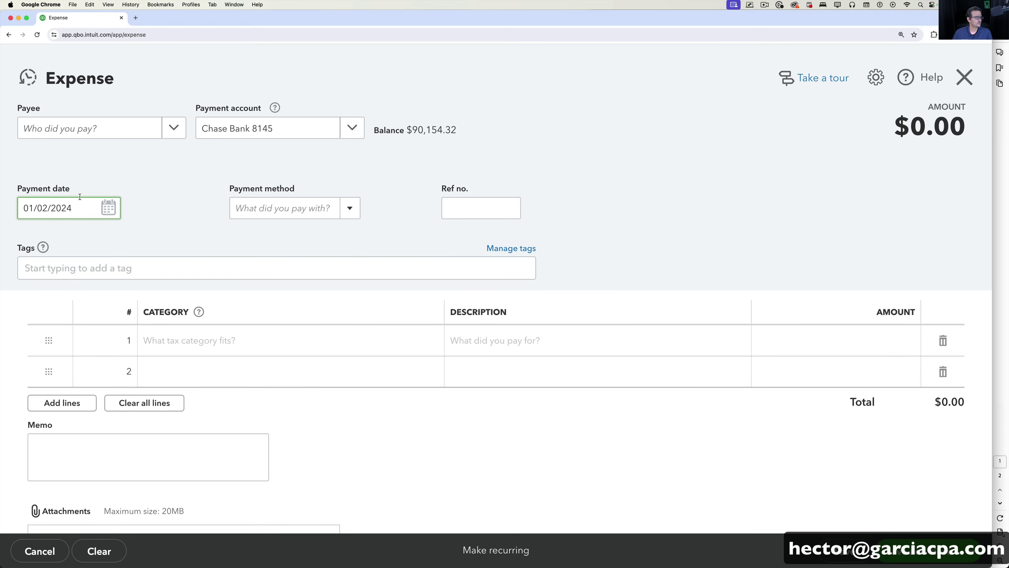
Step: Browse the expense categories and assign Office Equipment to the first line by searching for "offi"
click(229, 341)
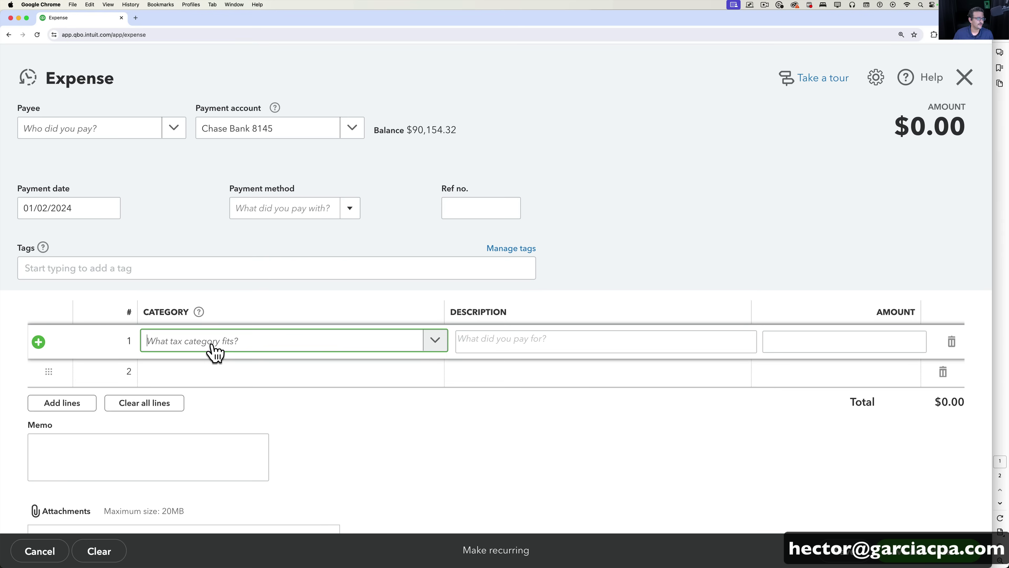
click(435, 342)
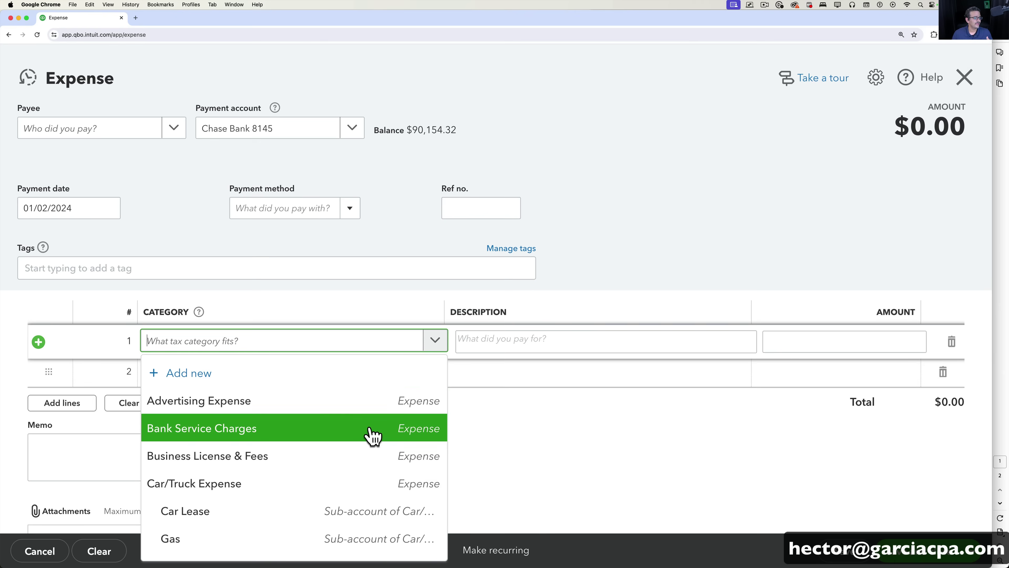
scroll(370, 434, down, 7)
scroll(368, 428, down, 1)
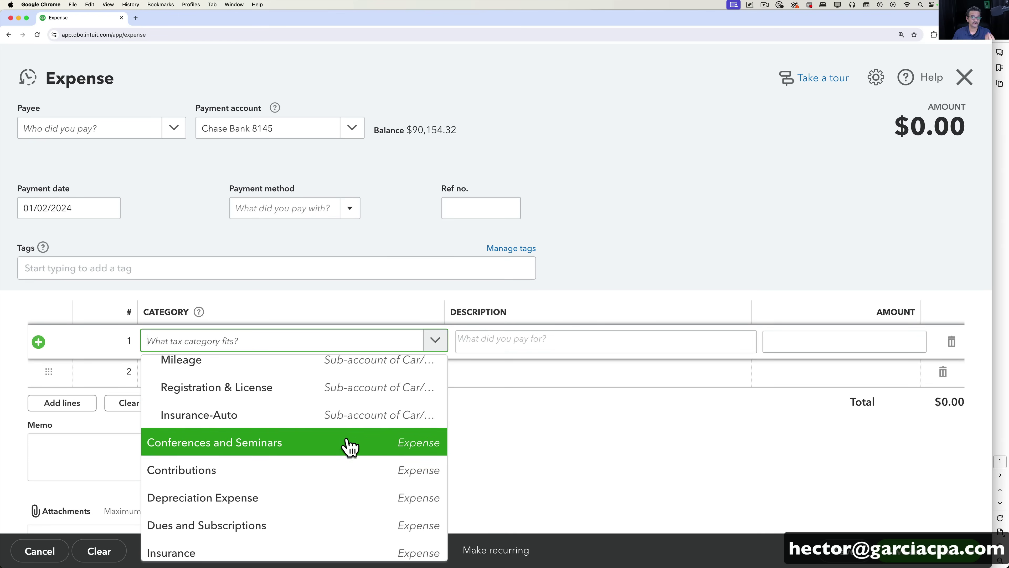
click(241, 347)
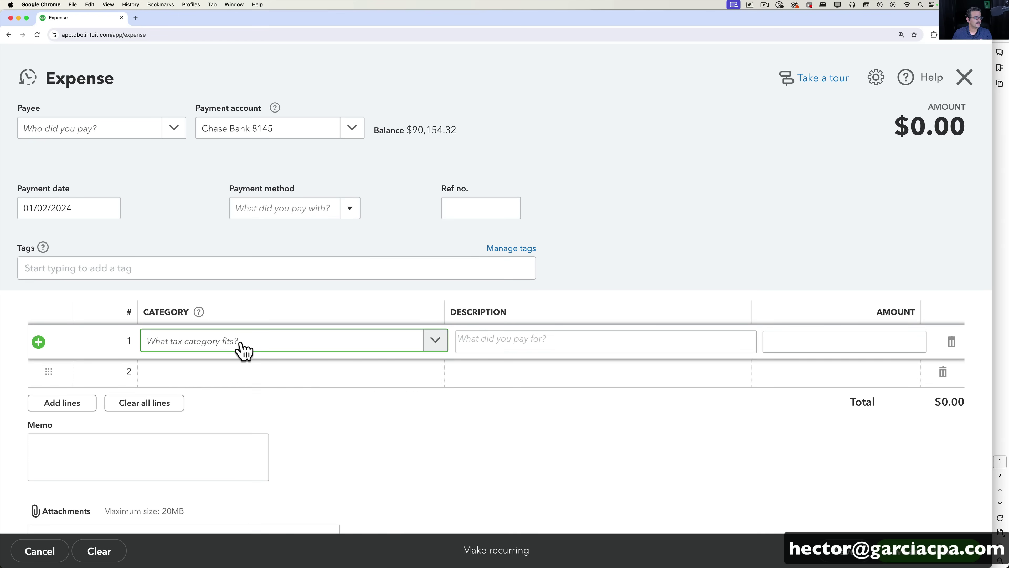
text(offi)
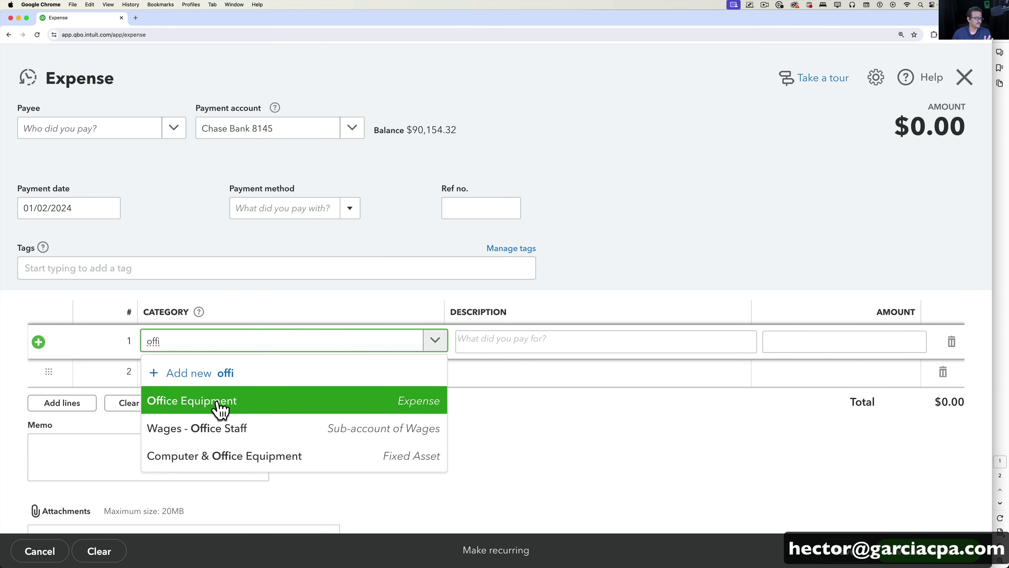
click(201, 402)
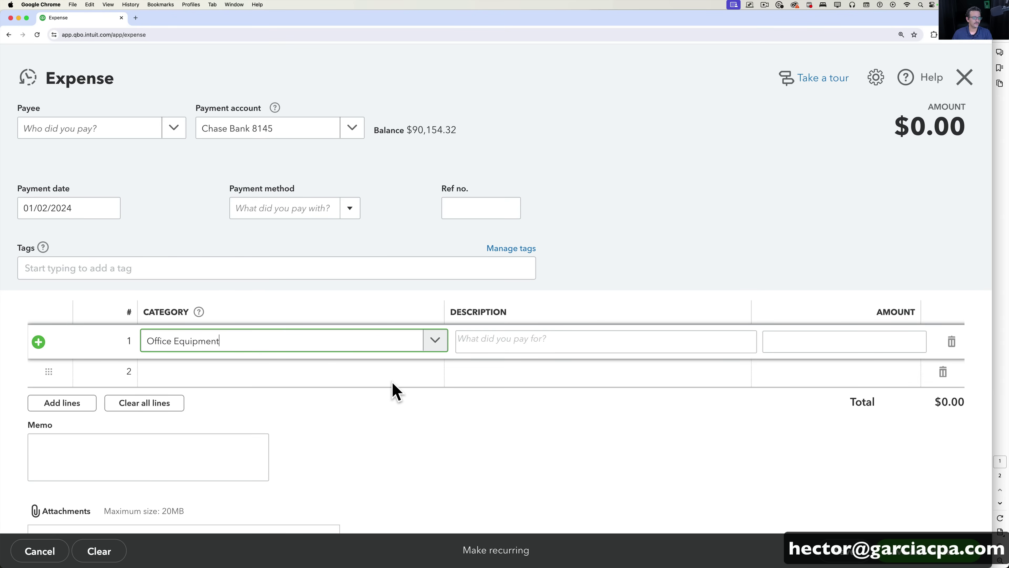
Step: Enter the description "cables for the office" and an amount of 97.63 on the first expense line
click(482, 338)
text(c)
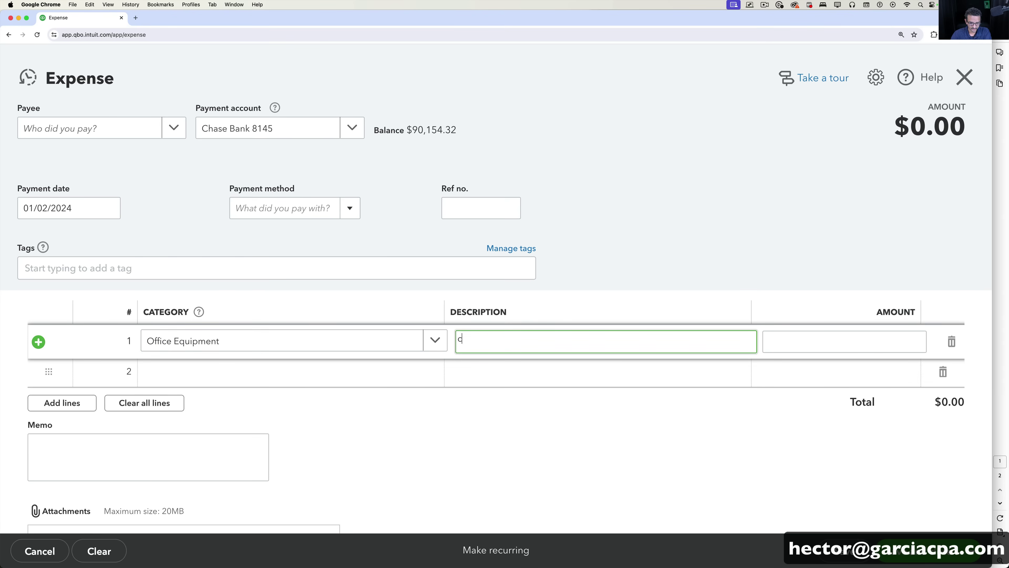
text(ables for the office)
key(Tab)
text(97.63)
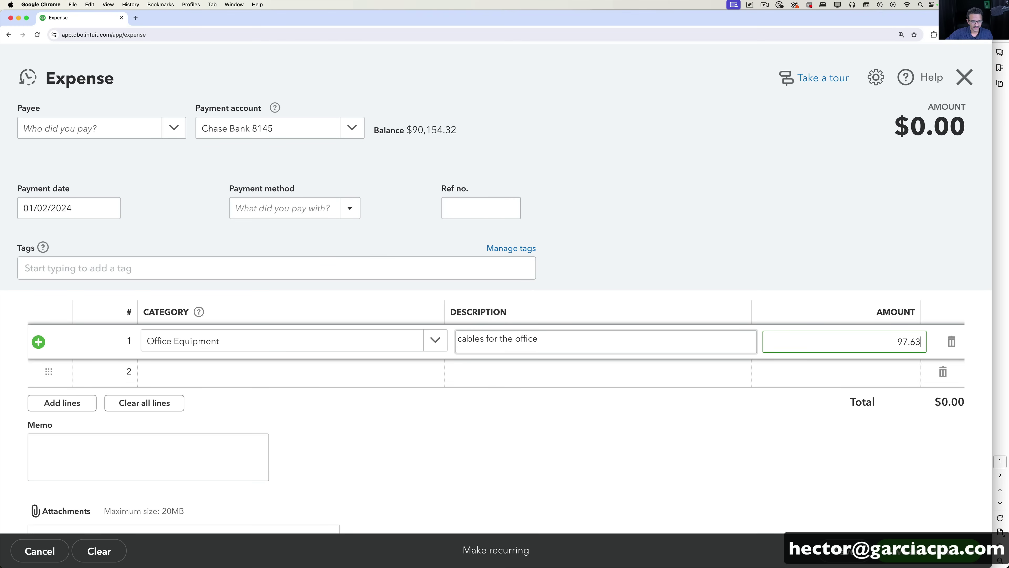
key(Tab)
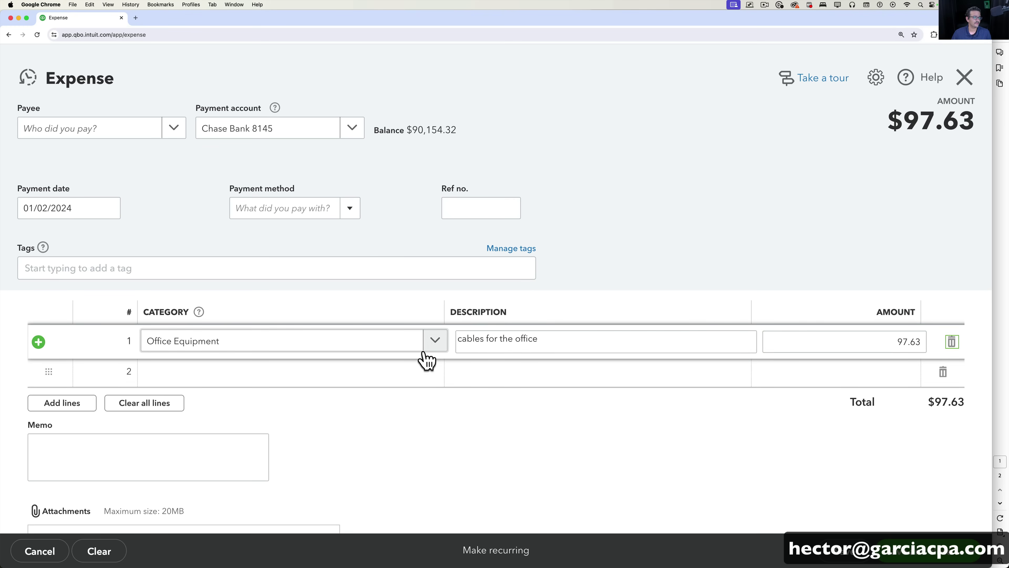
Step: Attach the file "Screenshot 2024-01-19 at 1.00.10 AM.png" from the Desktop to the expense
scroll(405, 348, down, 3)
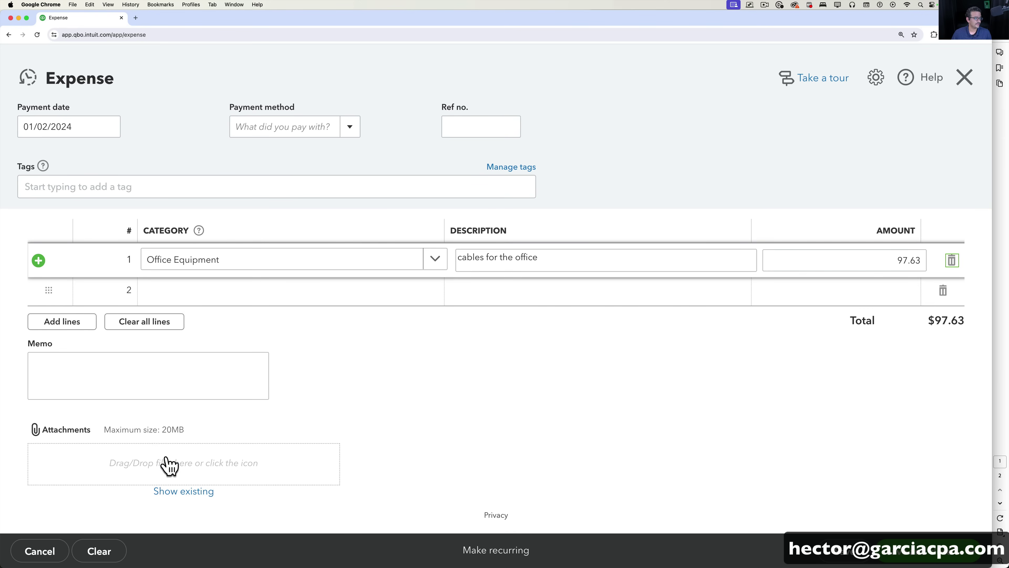
click(152, 474)
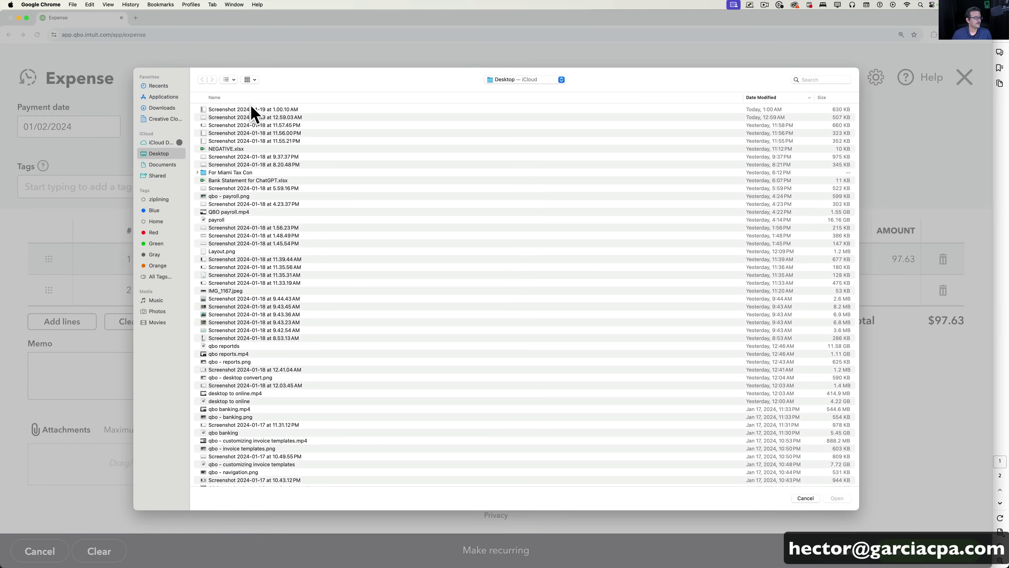
double_click(248, 110)
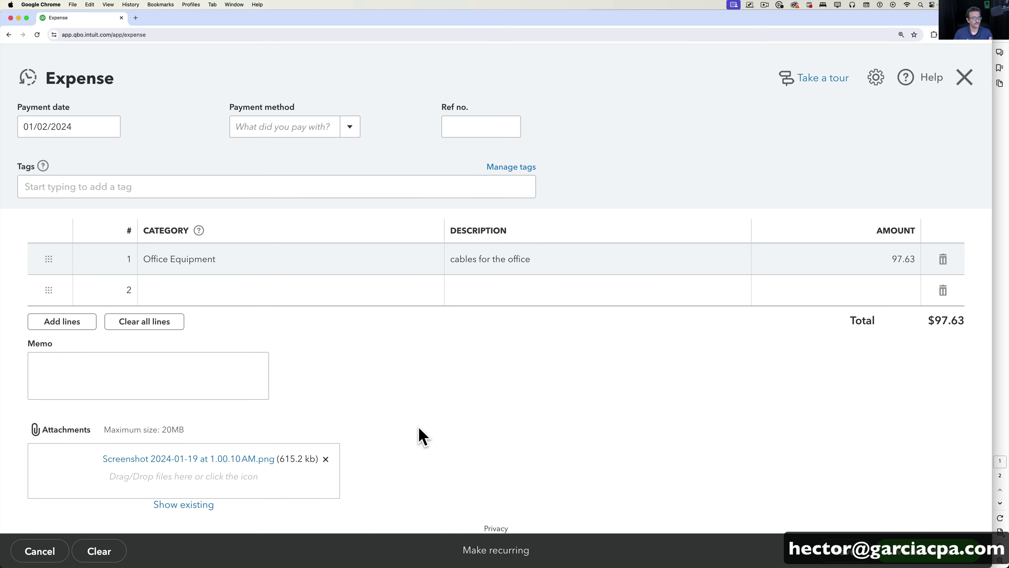
scroll(500, 453, up, 3)
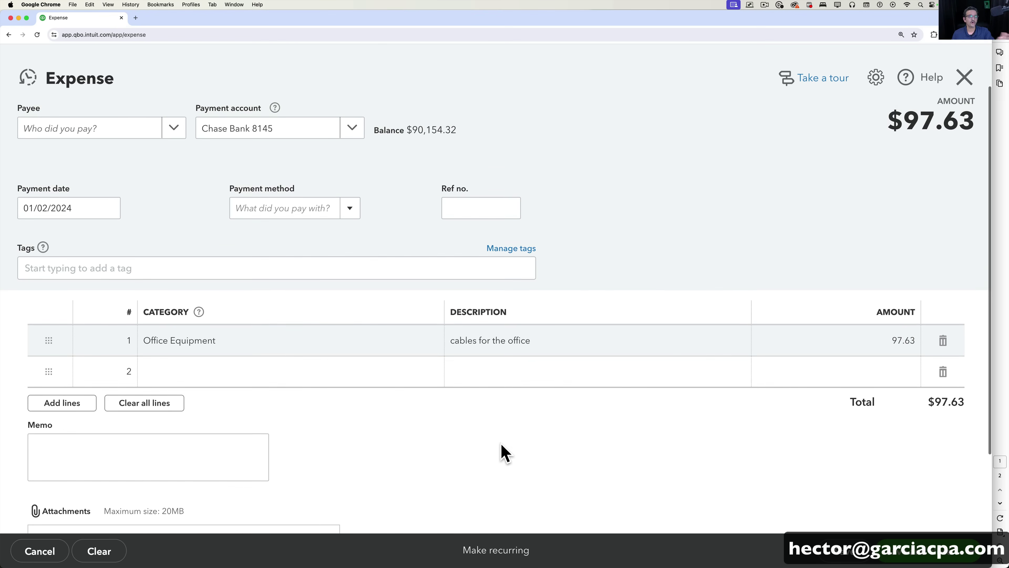
scroll(513, 413, down, 3)
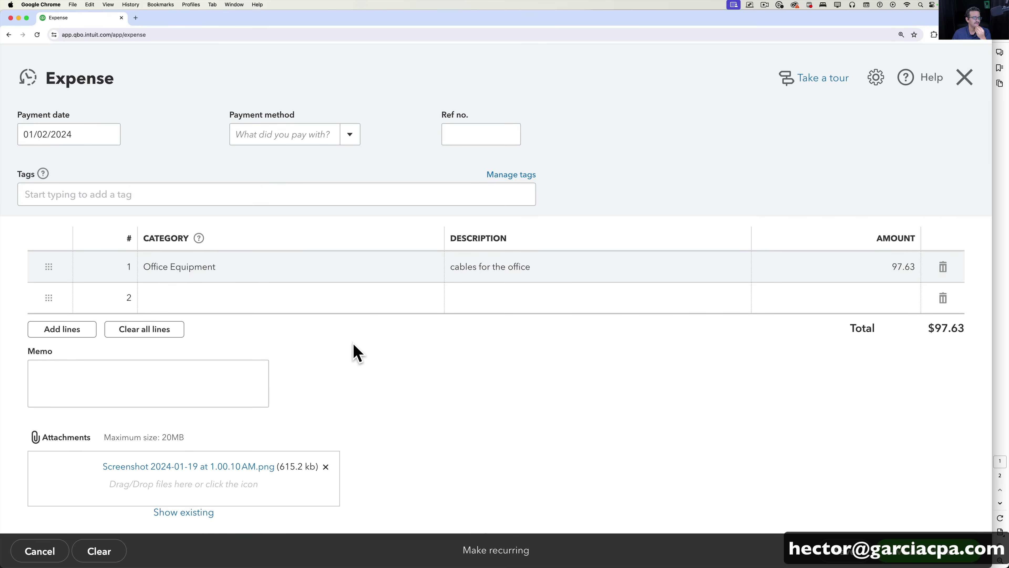
Step: Search the categories for "sup" in place of Office Equipment on the first line, and clear the category entry
click(232, 280)
drag(275, 275, 146, 263)
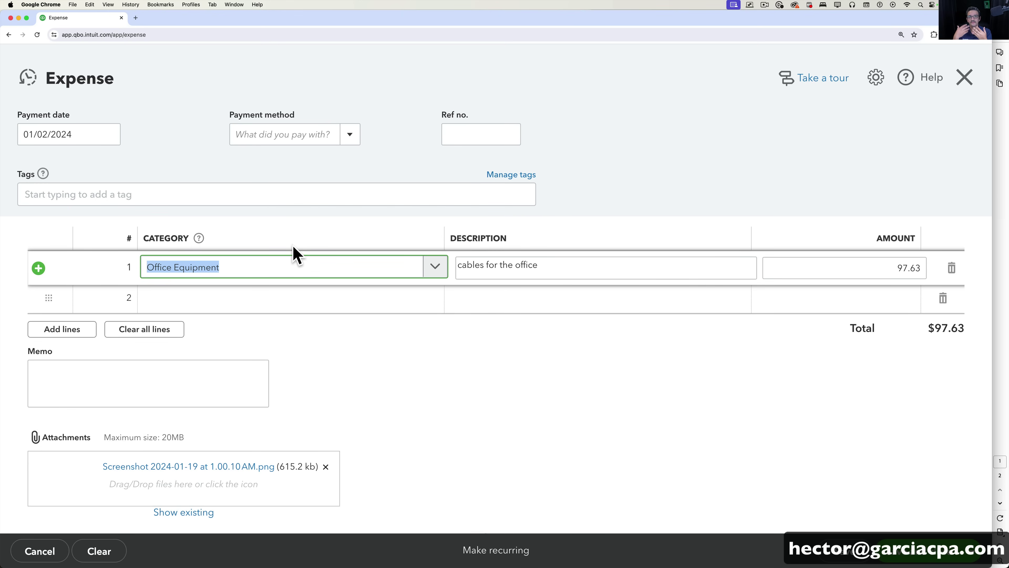
text(supp)
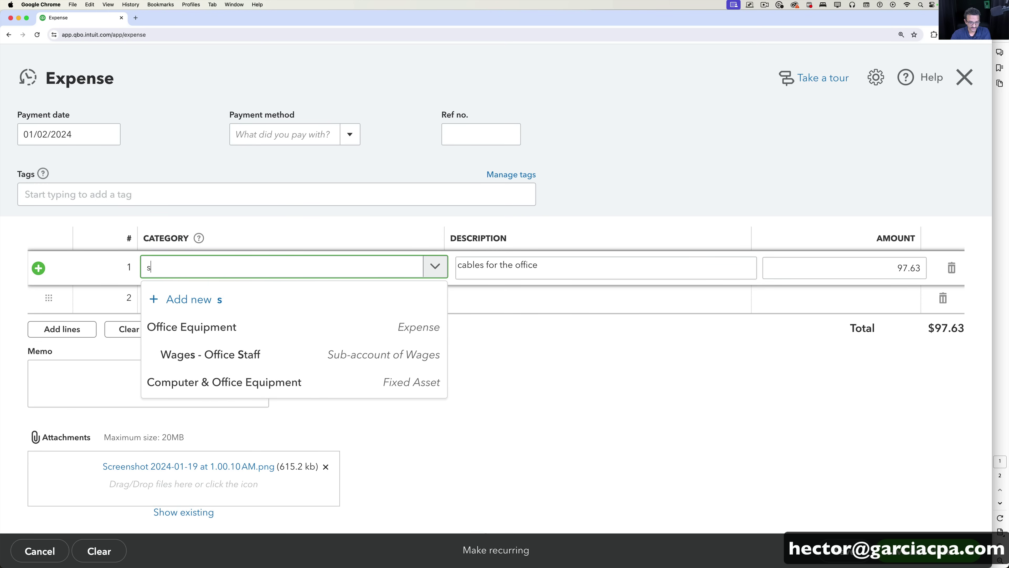
key(BackSpace)
key(BackSpace)
text(p)
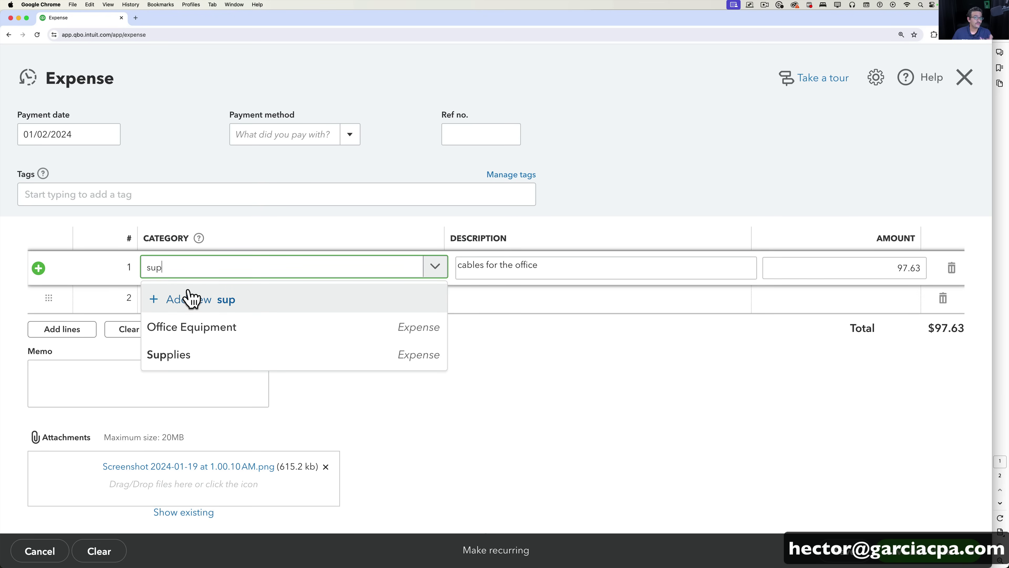
double_click(152, 267)
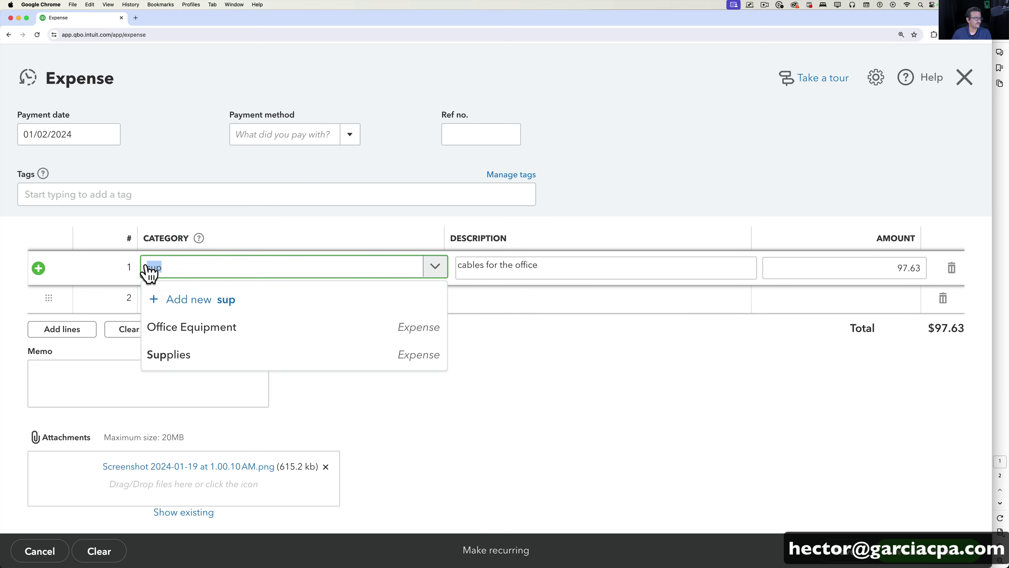
key(BackSpace)
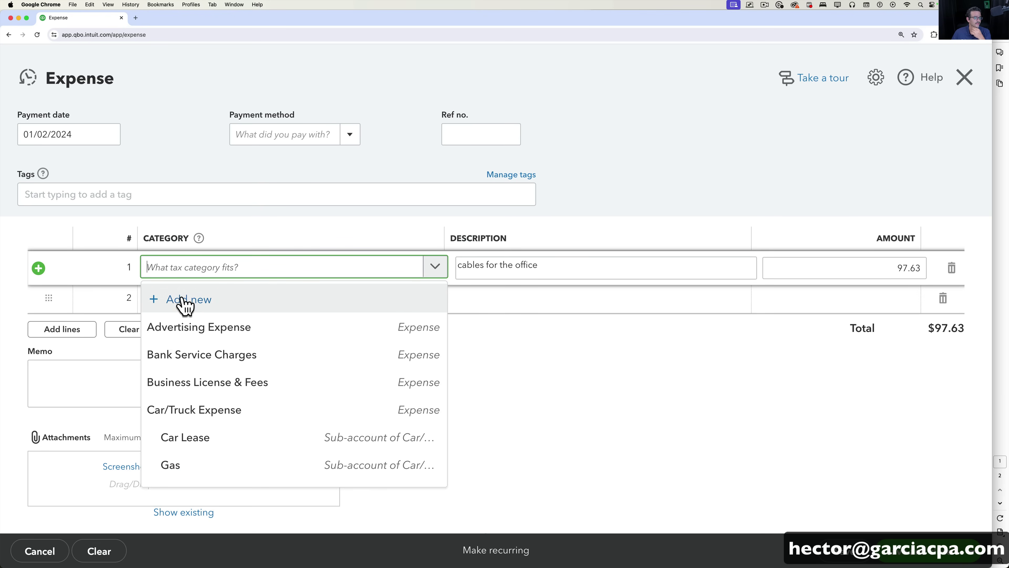
Step: Start adding a new category account for the first expense line and set its account type to Expenses
key(Escape)
click(243, 257)
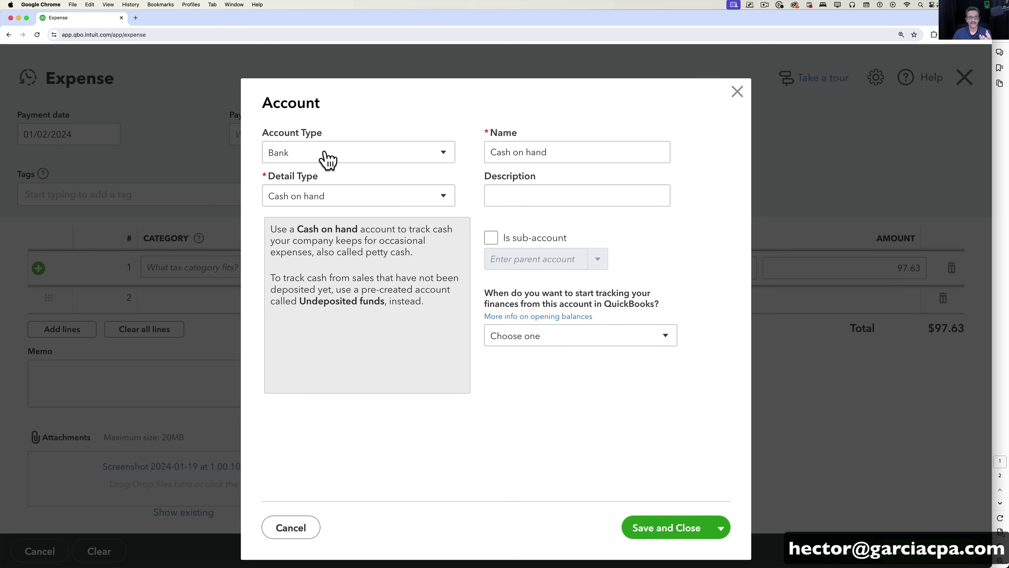
click(328, 160)
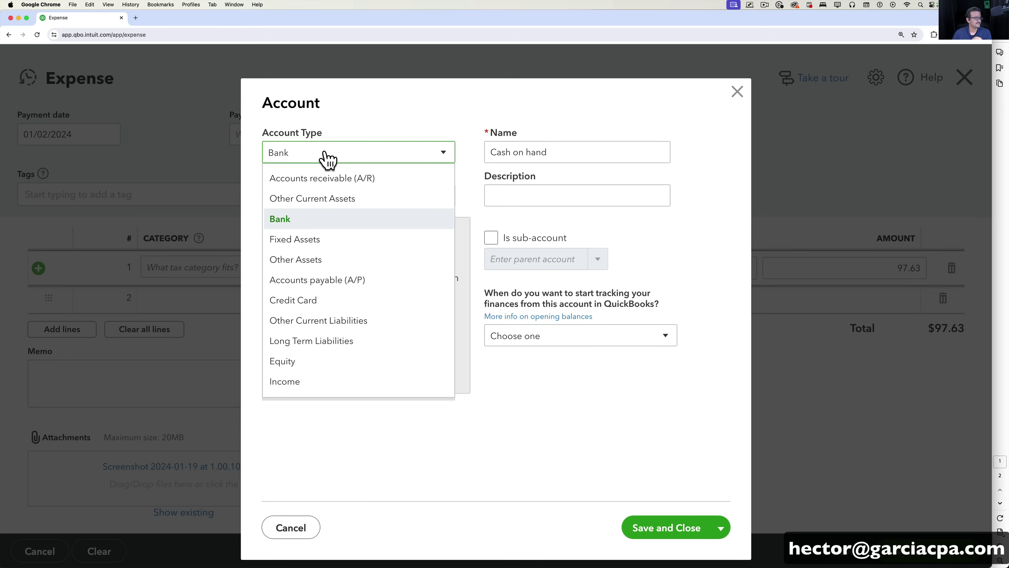
scroll(326, 253, down, 5)
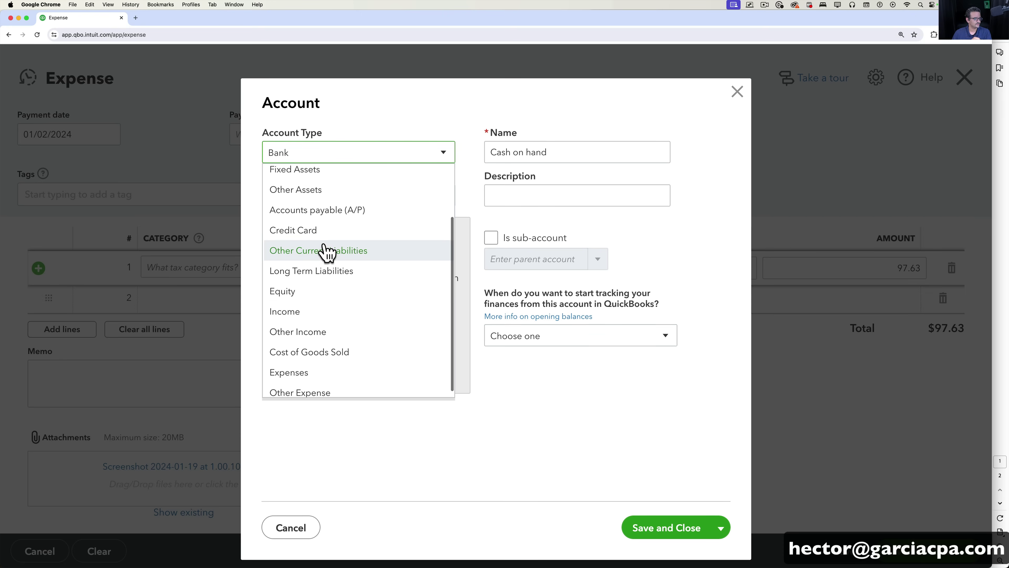
click(314, 365)
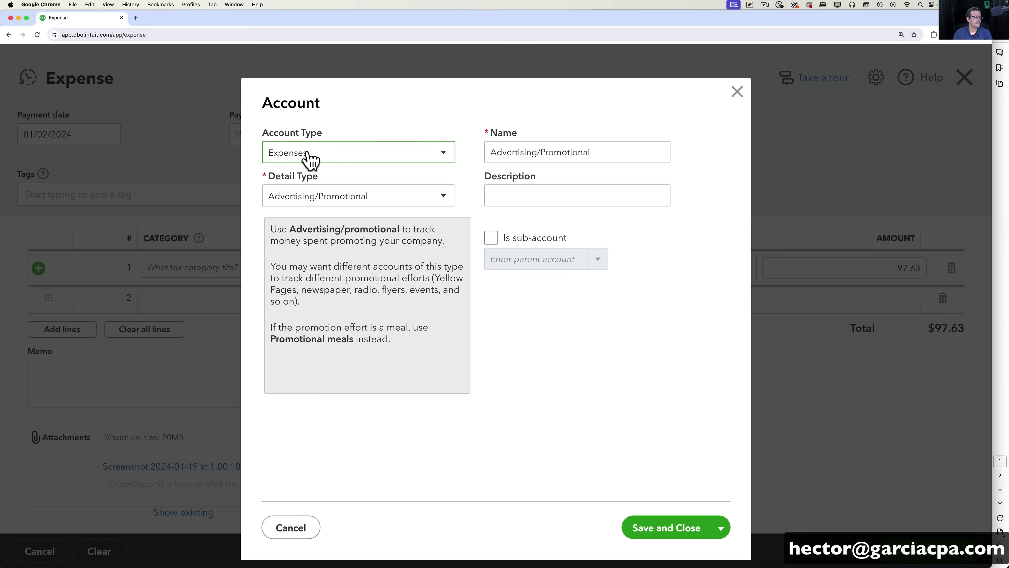
click(311, 159)
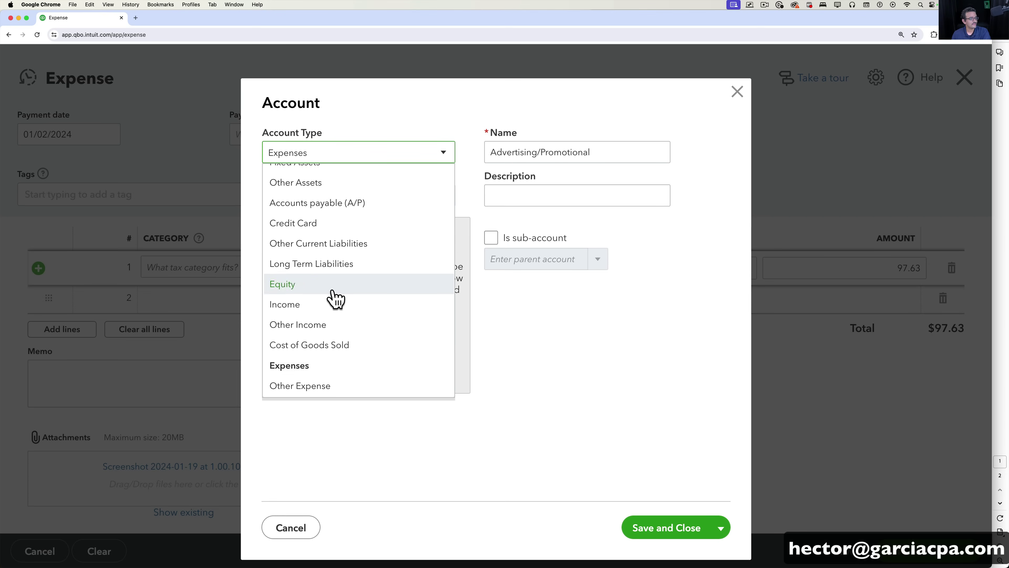
click(333, 365)
Step: Set the new account's detail type to Supplies & Materials
click(369, 196)
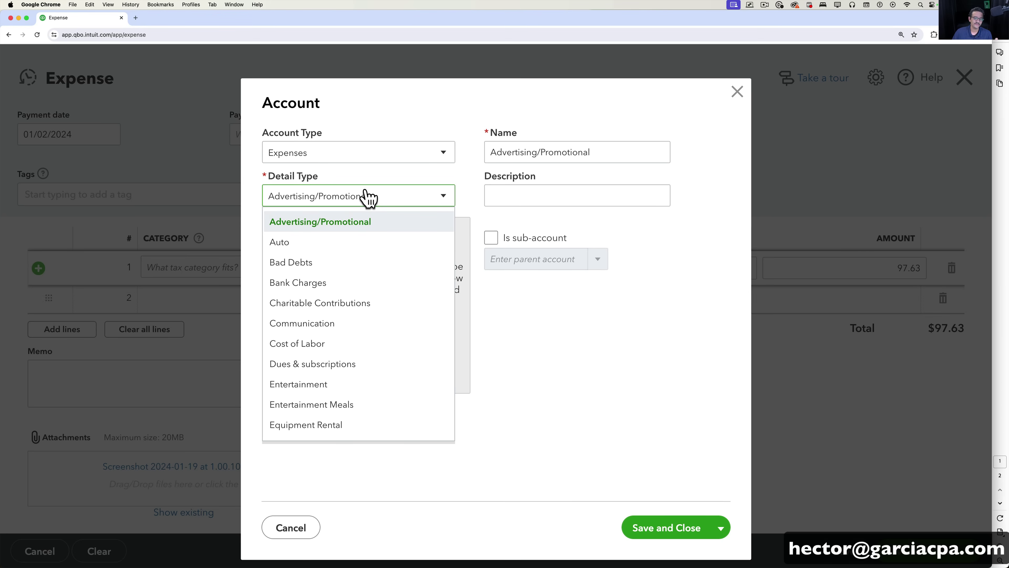
scroll(362, 278, down, 5)
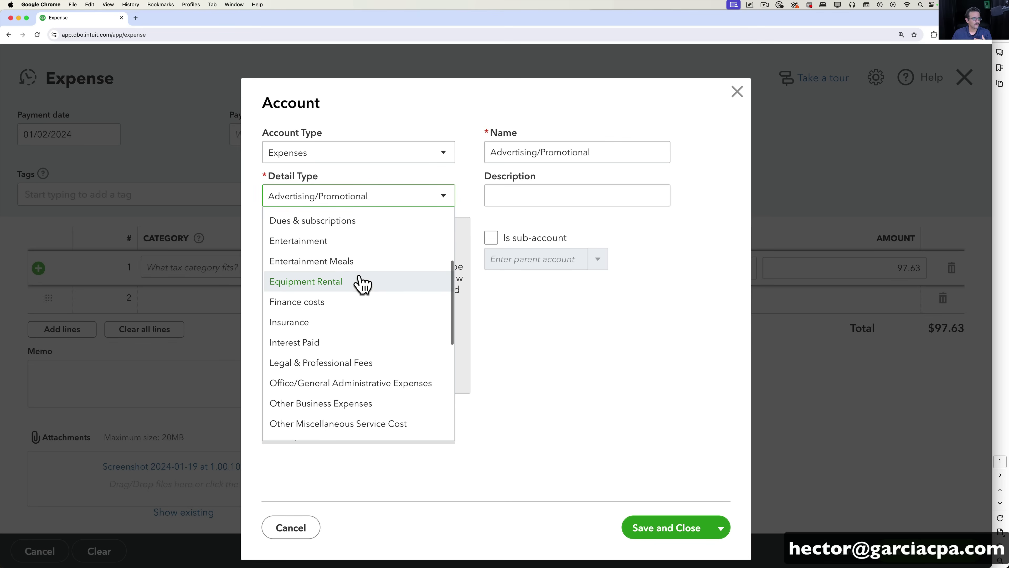
scroll(362, 302, down, 4)
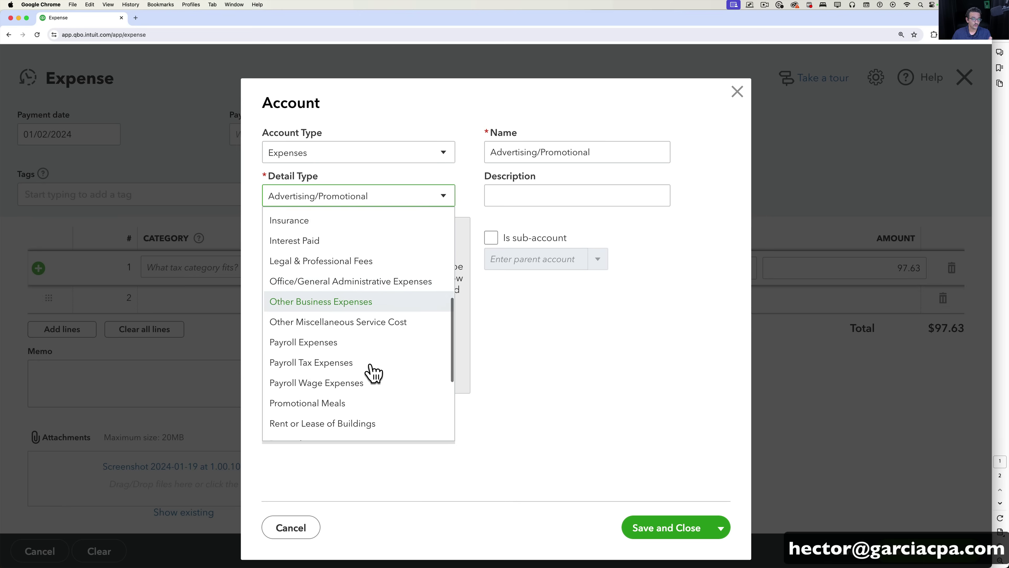
scroll(376, 371, down, 5)
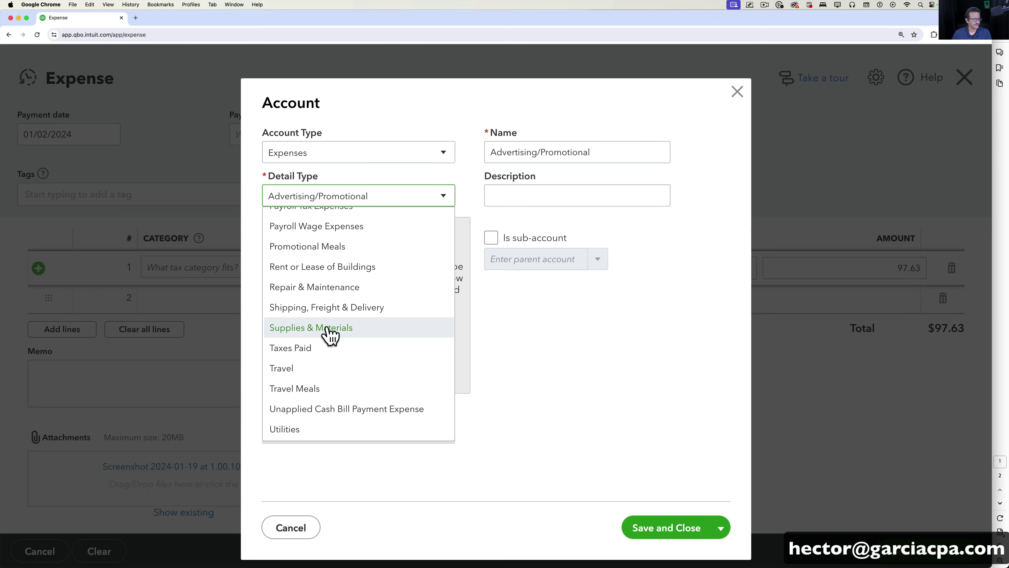
click(321, 329)
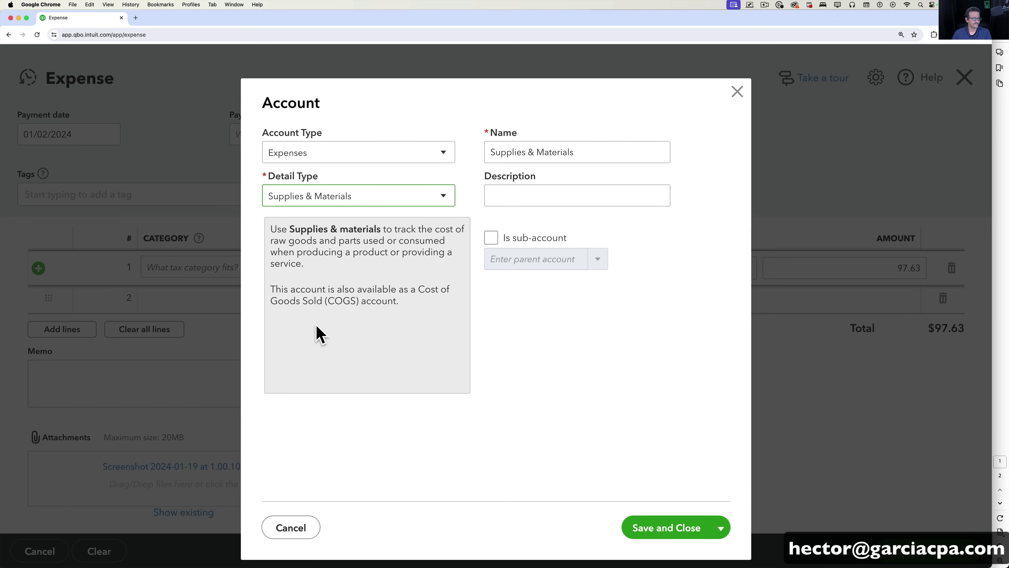
Step: Name the new expense account Office Supplies and save it as the category of the first expense line
drag(576, 152, 486, 151)
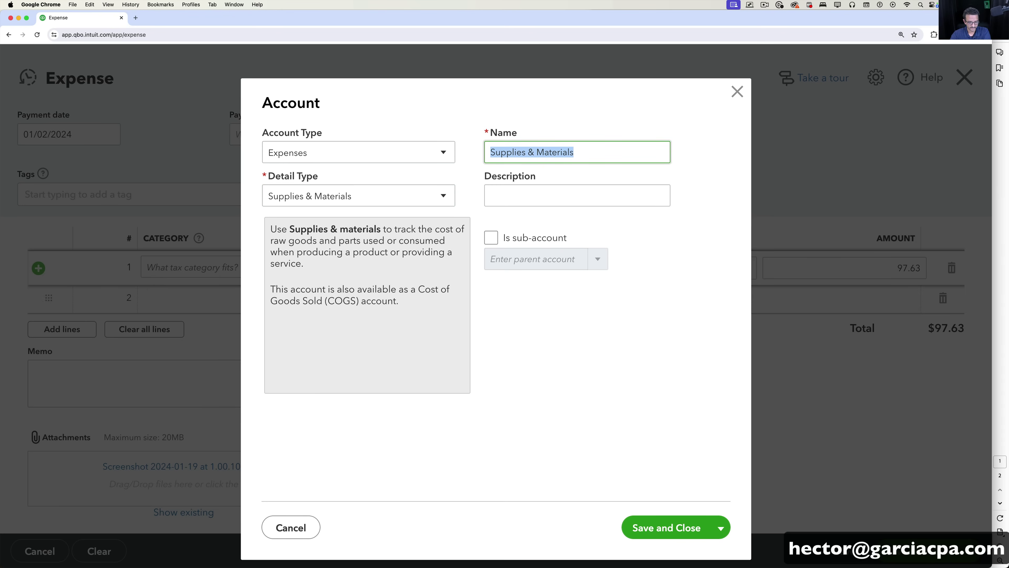
text(Office Supplo)
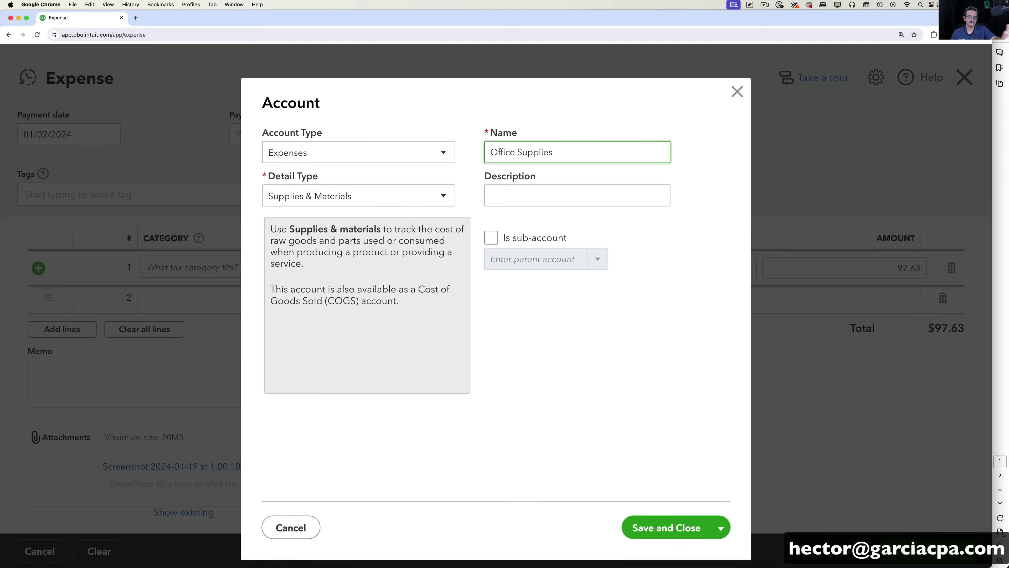
click(691, 528)
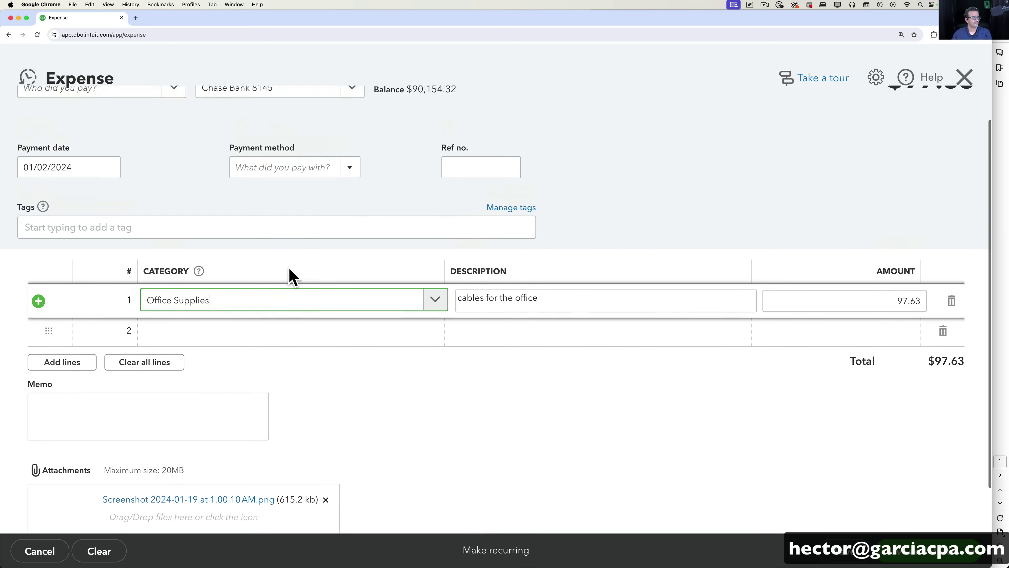
Step: Commit the Office Supplies line for the office cables and save the expense
scroll(273, 273, up, 3)
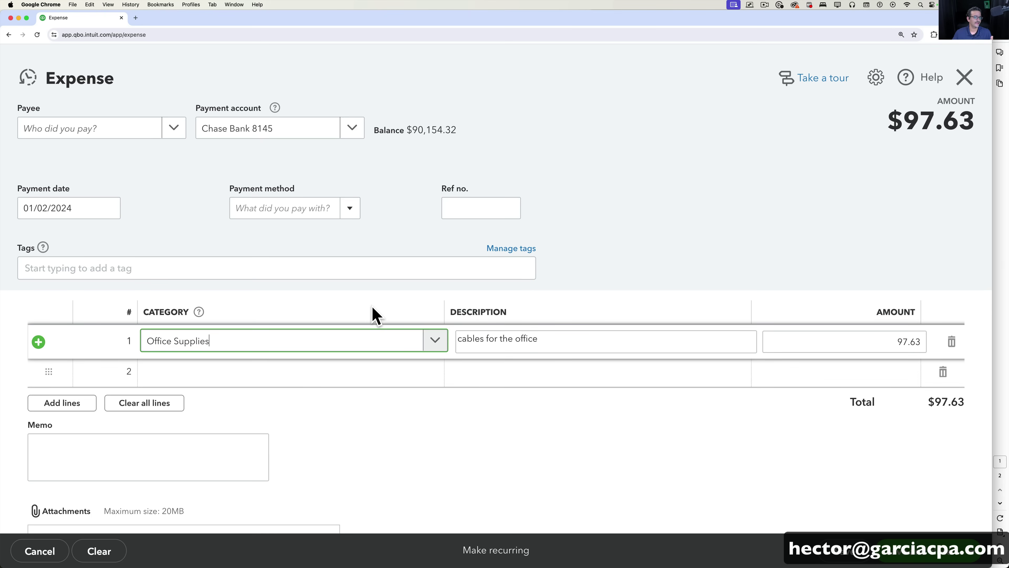
click(675, 438)
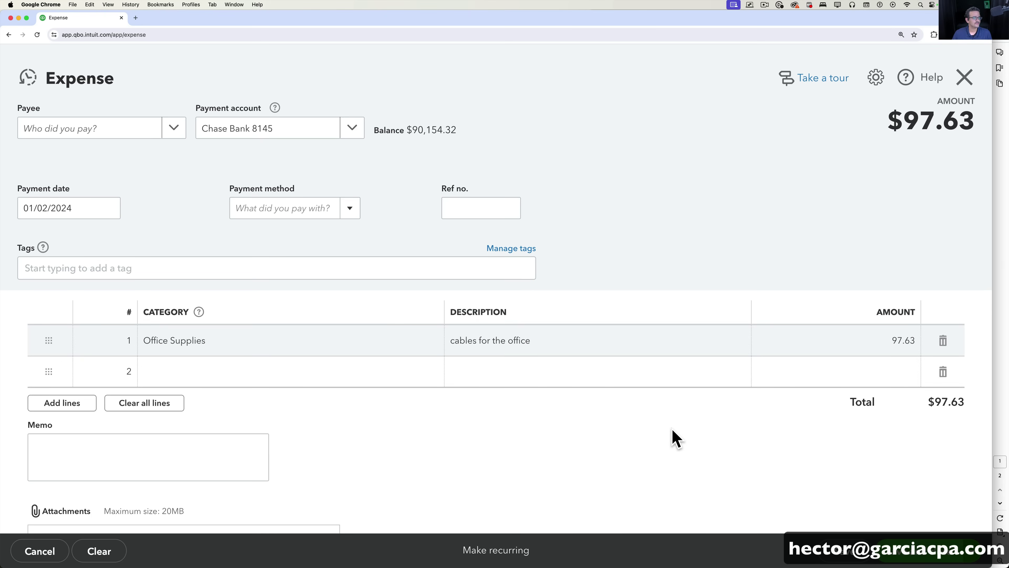
key(ctrl+alt+d)
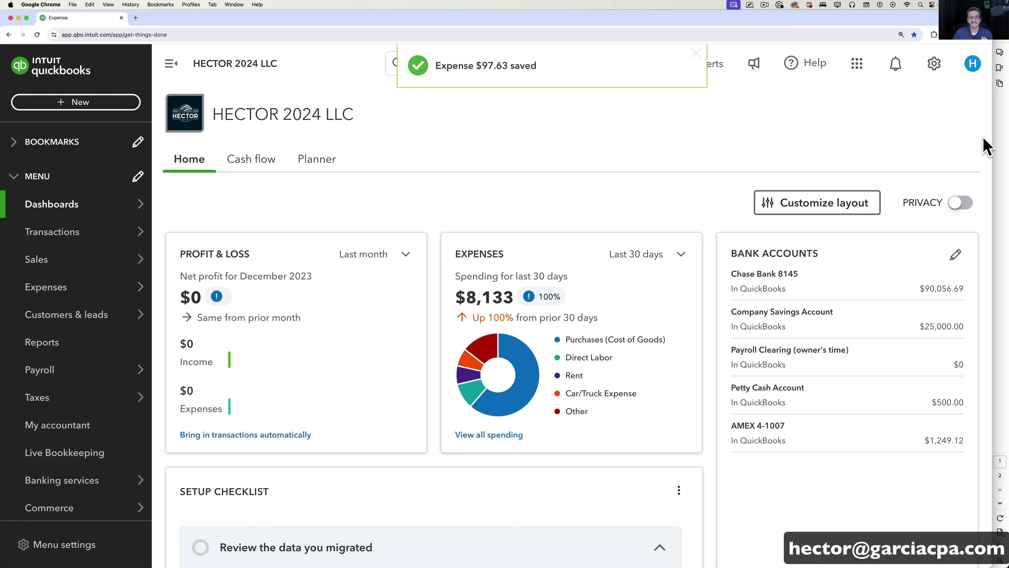
Step: Glance at the Chase statement PDF, return to QuickBooks and open the Chase Bank account's register from the chart of accounts
click(1004, 137)
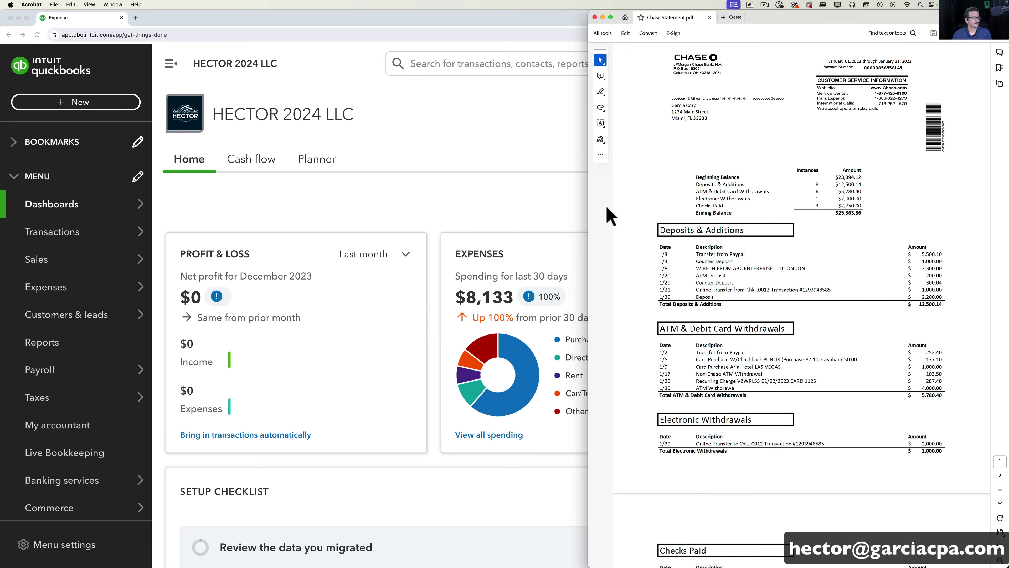
click(361, 218)
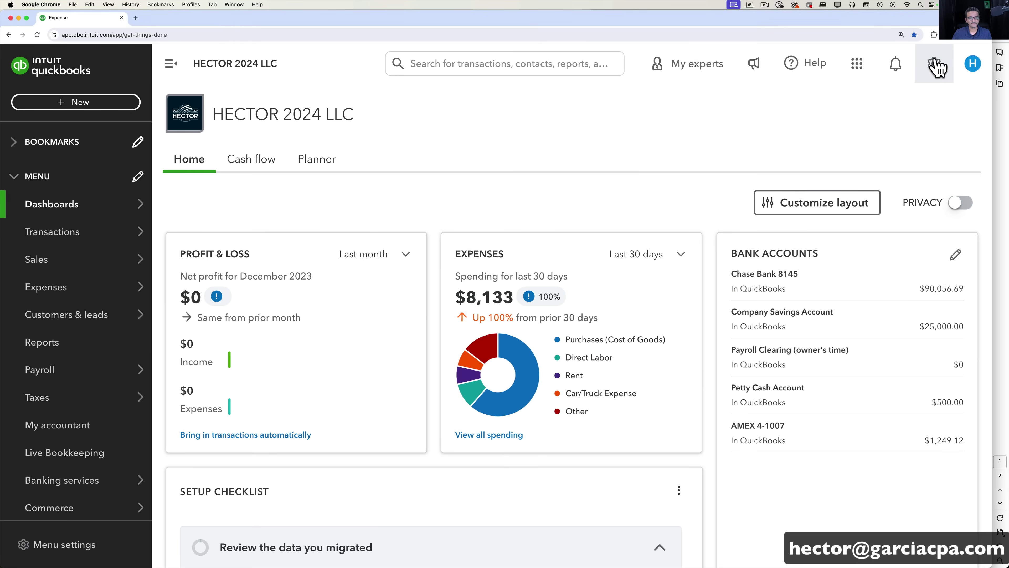
click(934, 63)
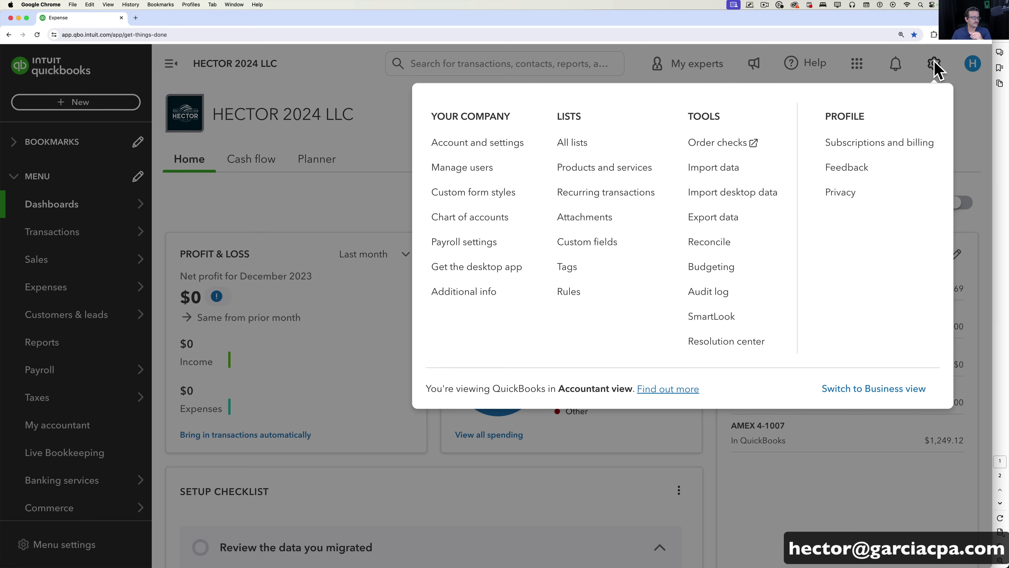
click(469, 218)
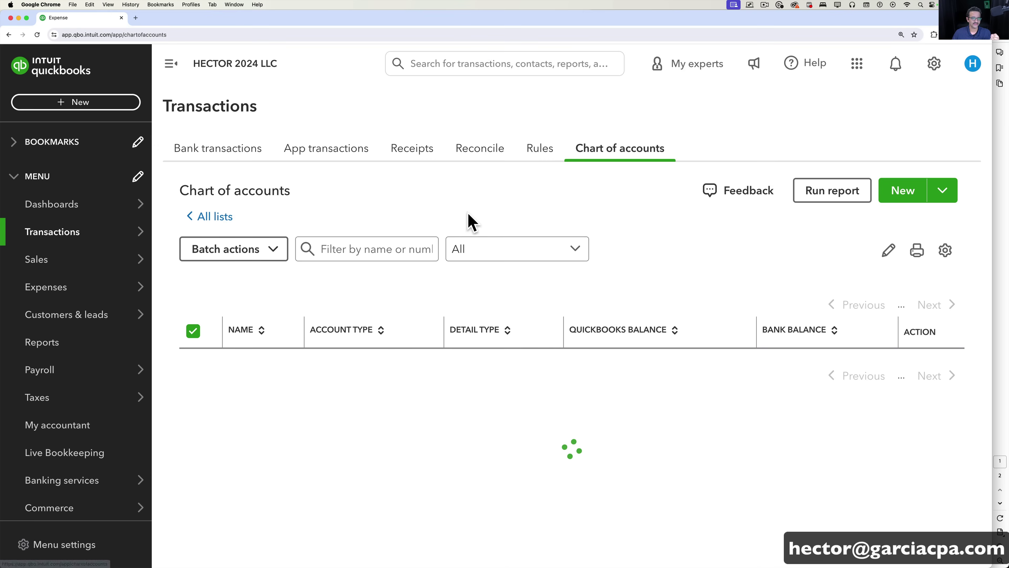
scroll(638, 277, down, 3)
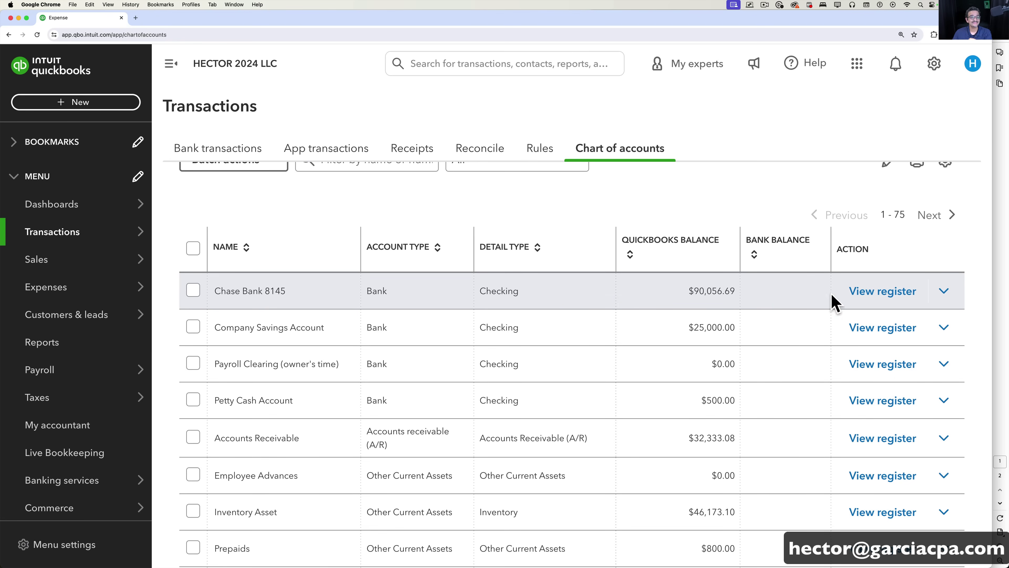
click(882, 291)
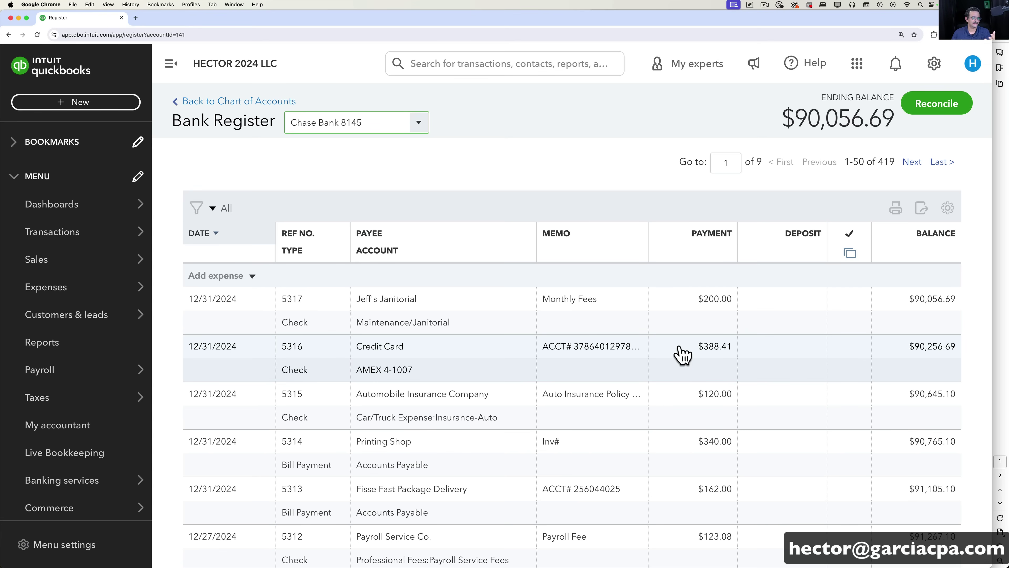
Step: Start a new expense in the bank register and highlight the Aria Hotel LAS VEGAS purchase in the Chase statement PDF
click(215, 278)
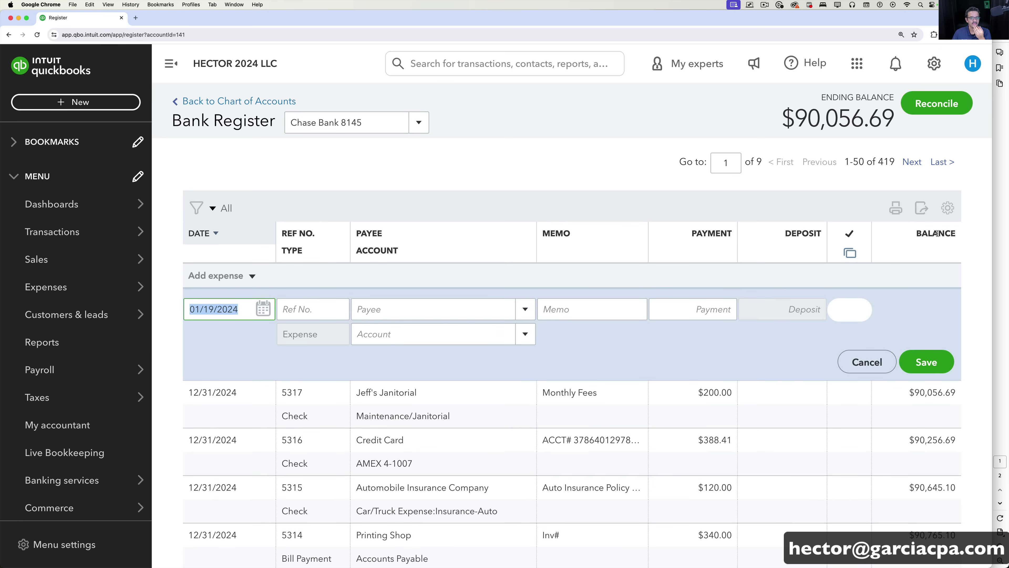
click(1002, 235)
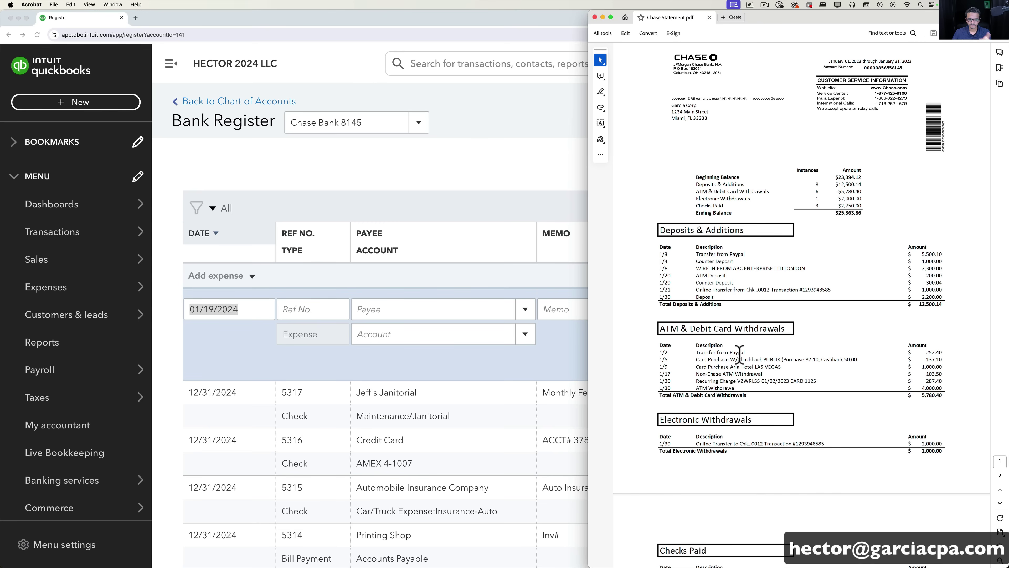
drag(729, 366, 781, 367)
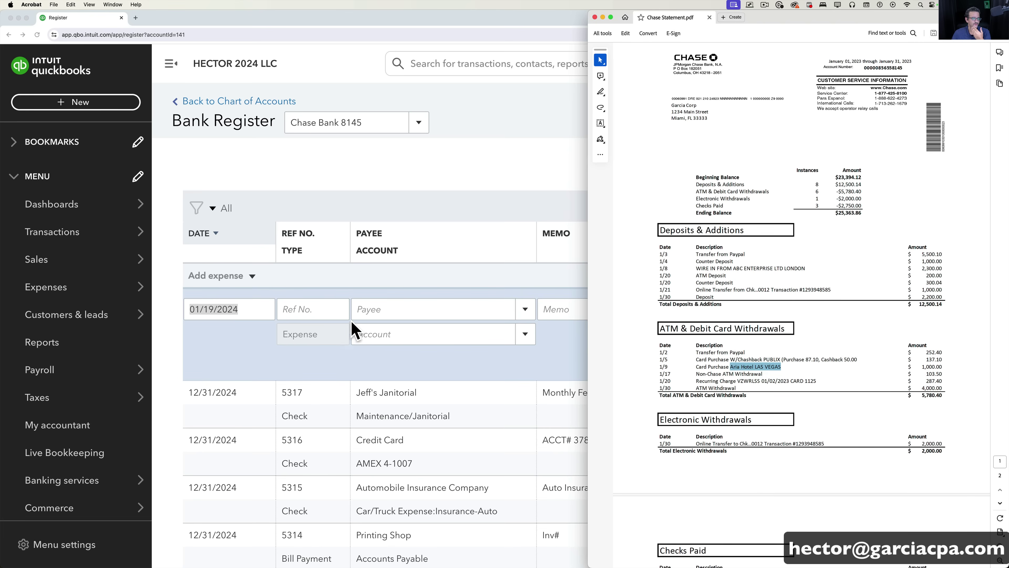
Step: Back in the register, enter Aria Hotel Las Vegas as the expense's payee and save it as a new vendor
click(390, 309)
text(Aria)
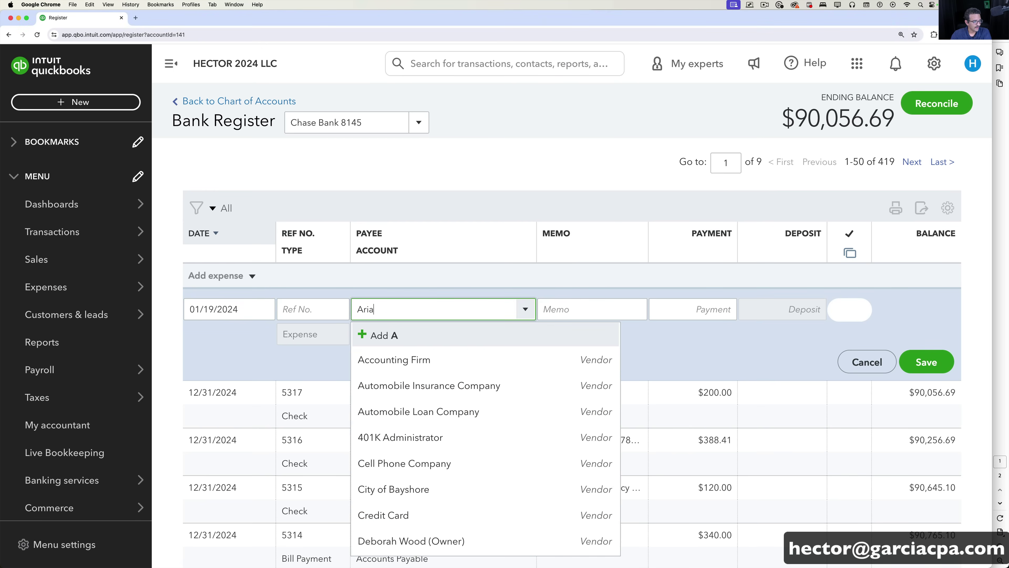
text( Hotel LA)
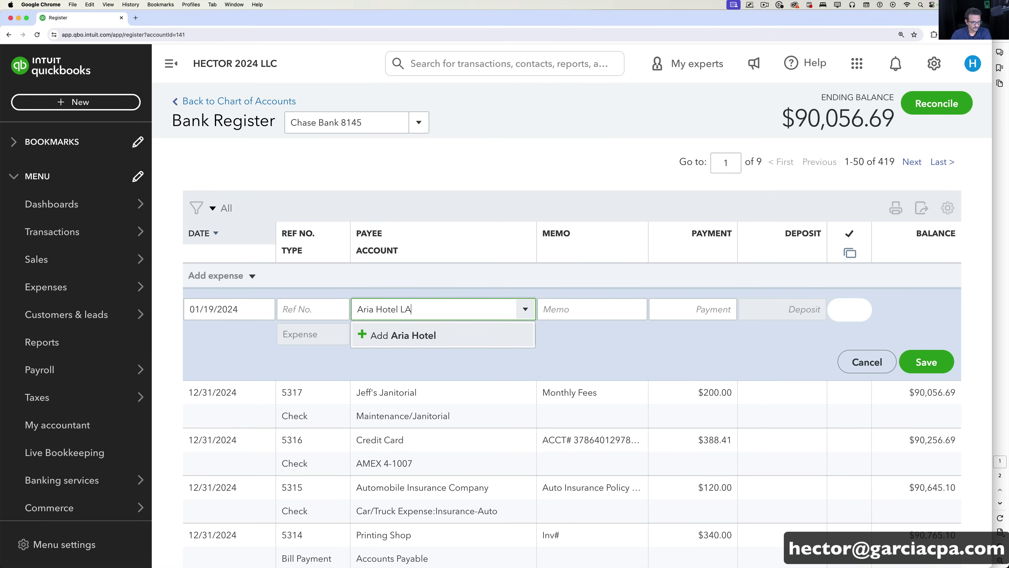
text(s  B)
text(egas)
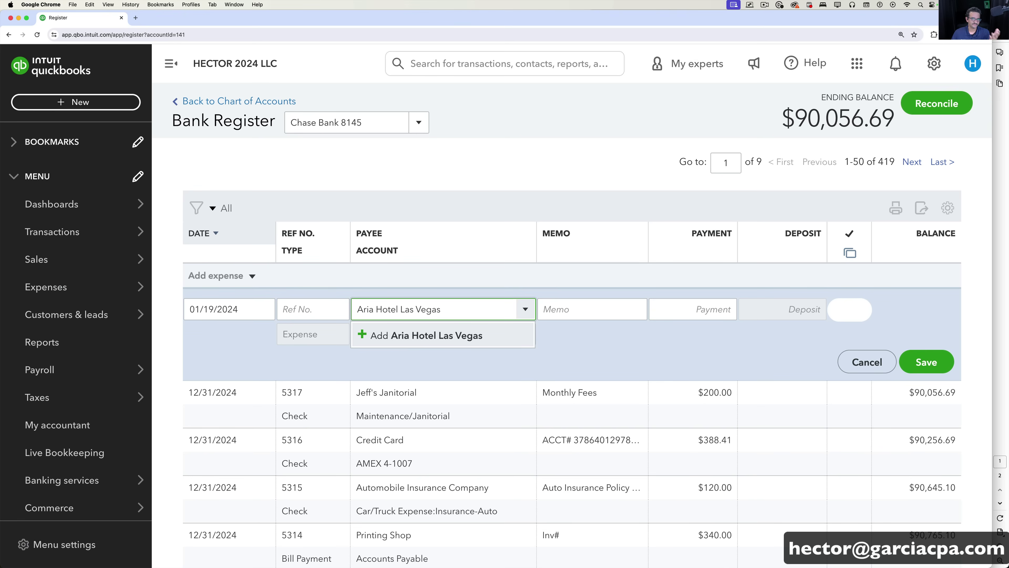
click(417, 336)
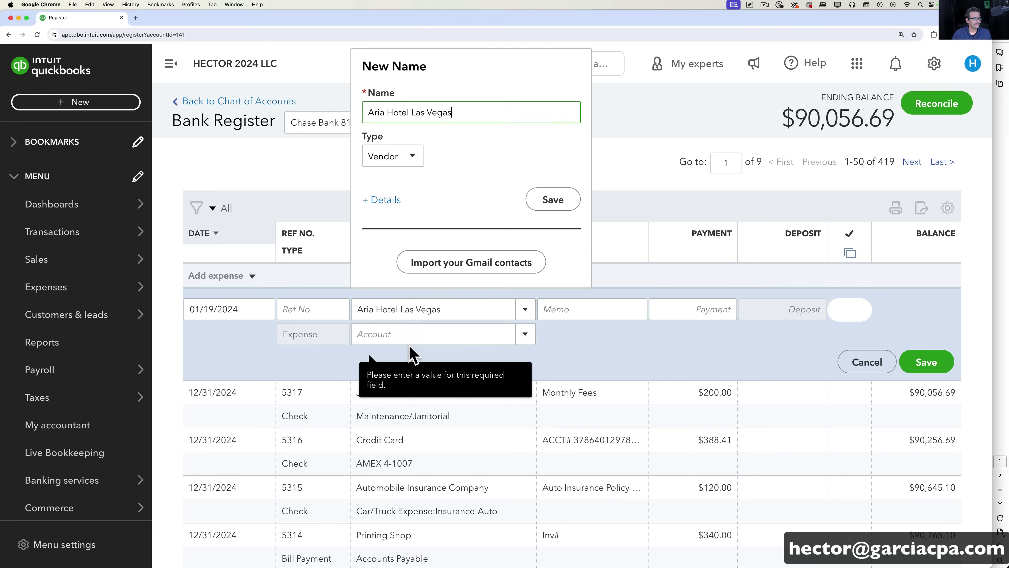
click(382, 155)
click(393, 183)
click(548, 204)
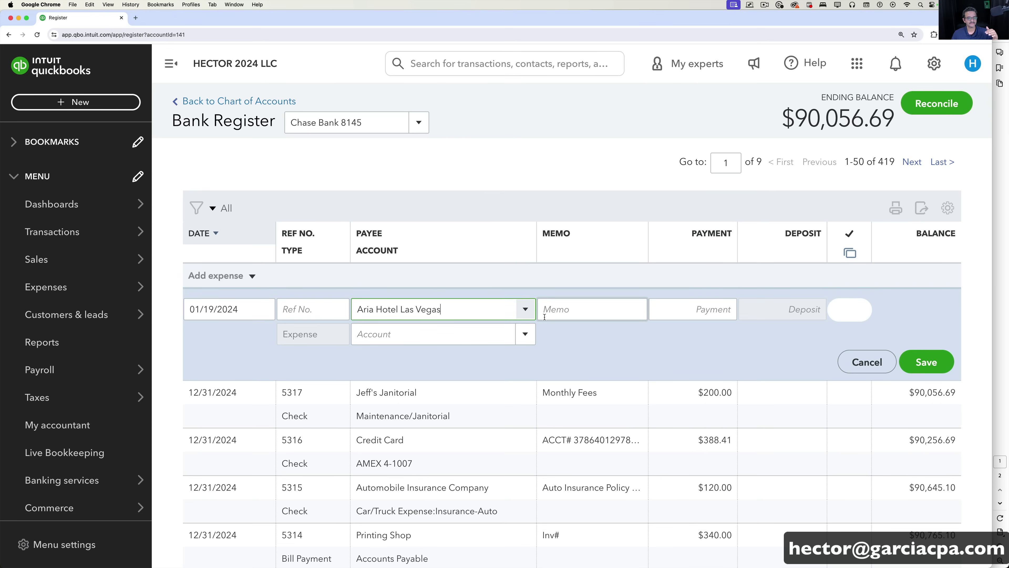
Step: Set the hotel expense's payment to 1,000 as on the statement and its memo to "went to the accounting conference"
click(675, 309)
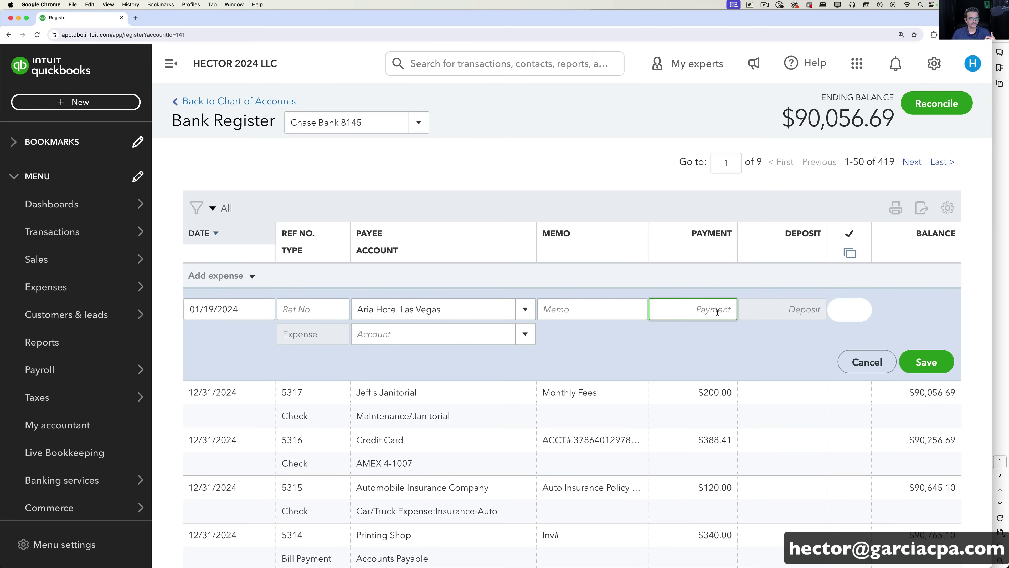
key(super+Tab)
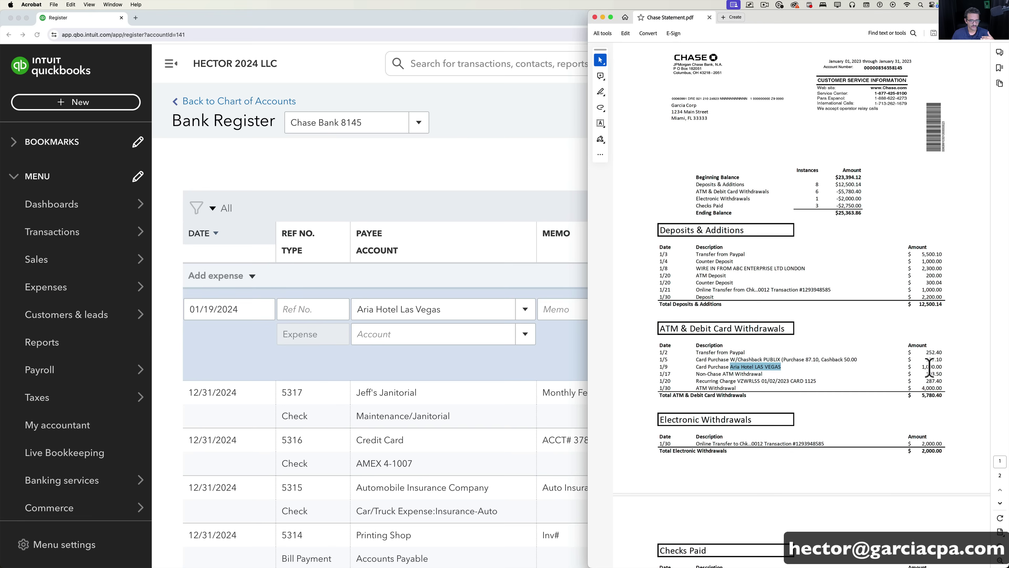
key(super+Tab)
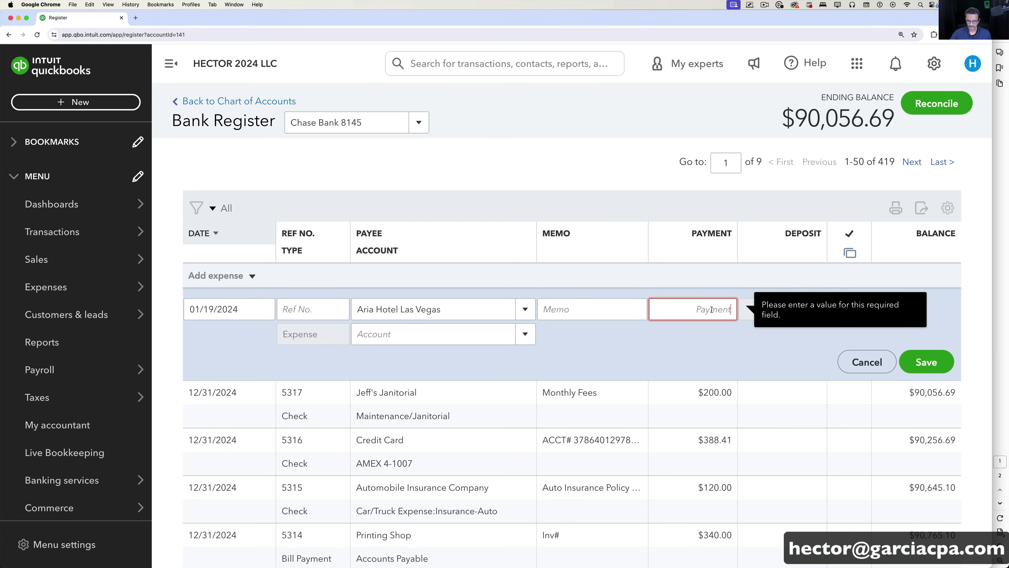
text(1,000)
click(613, 309)
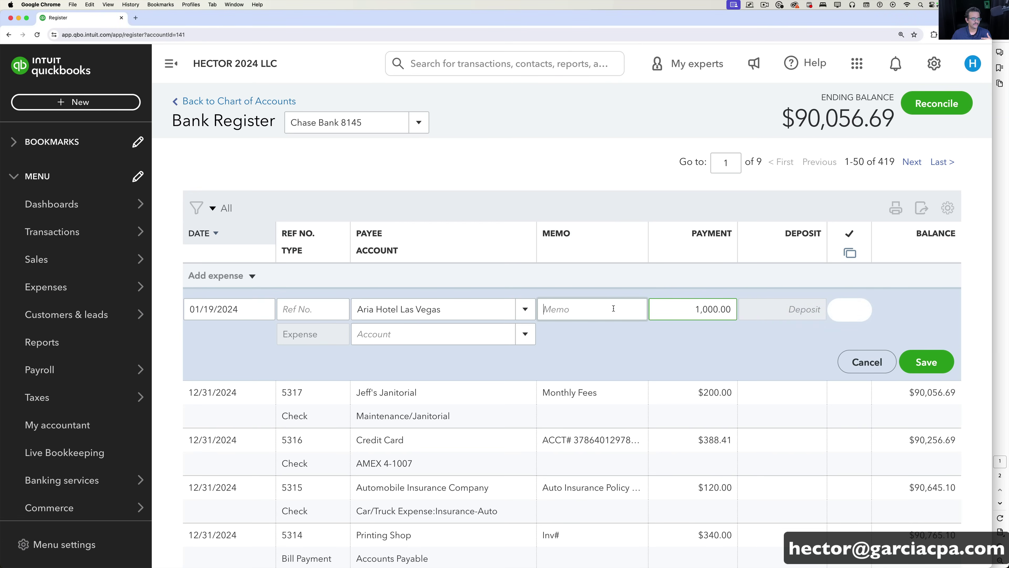
text(went to the accounting confer)
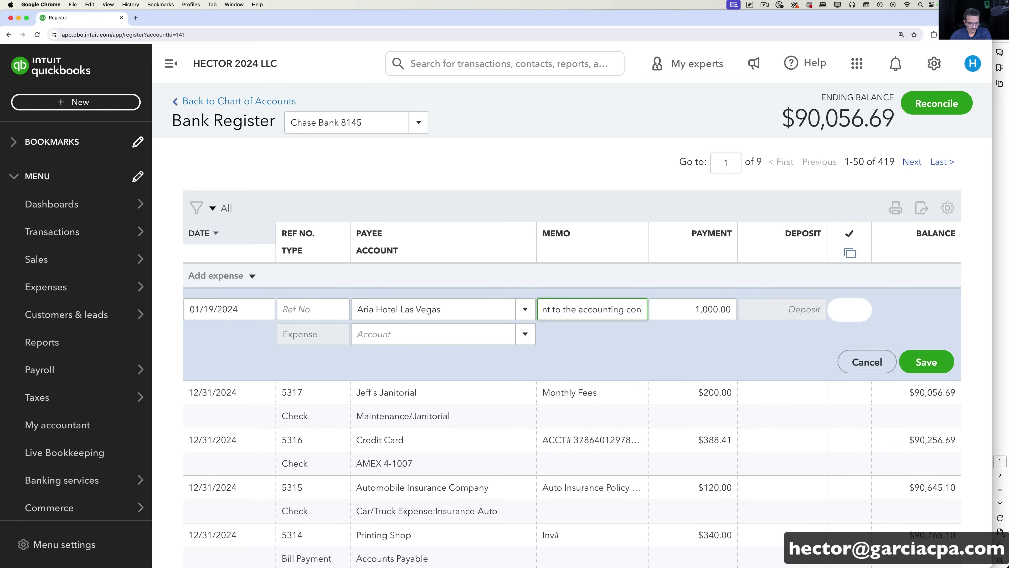
text(ence)
key(Tab)
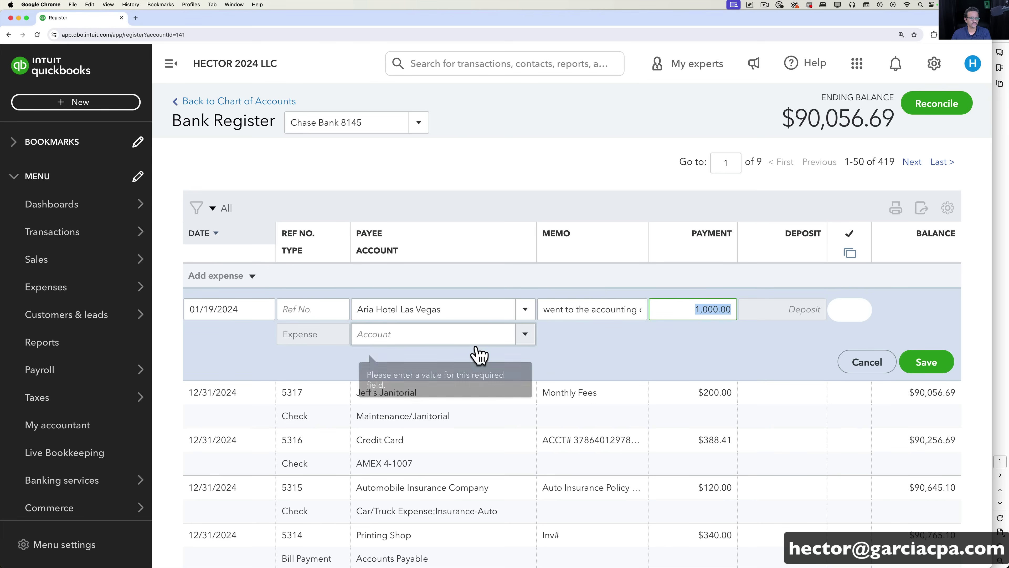
Step: Assign the Aria Hotel Las Vegas expense to the Travel account and save it in the register
click(452, 338)
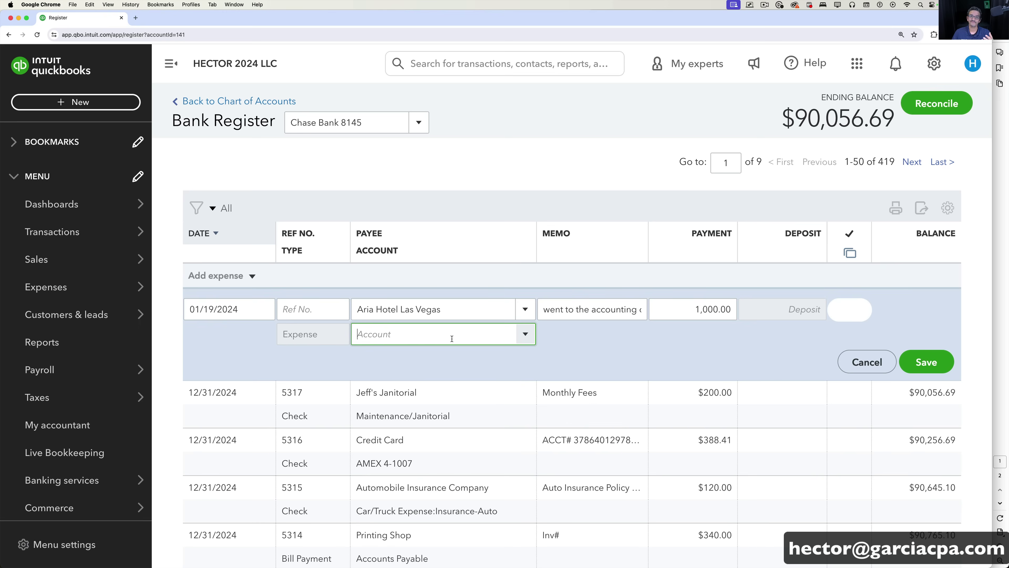
click(526, 335)
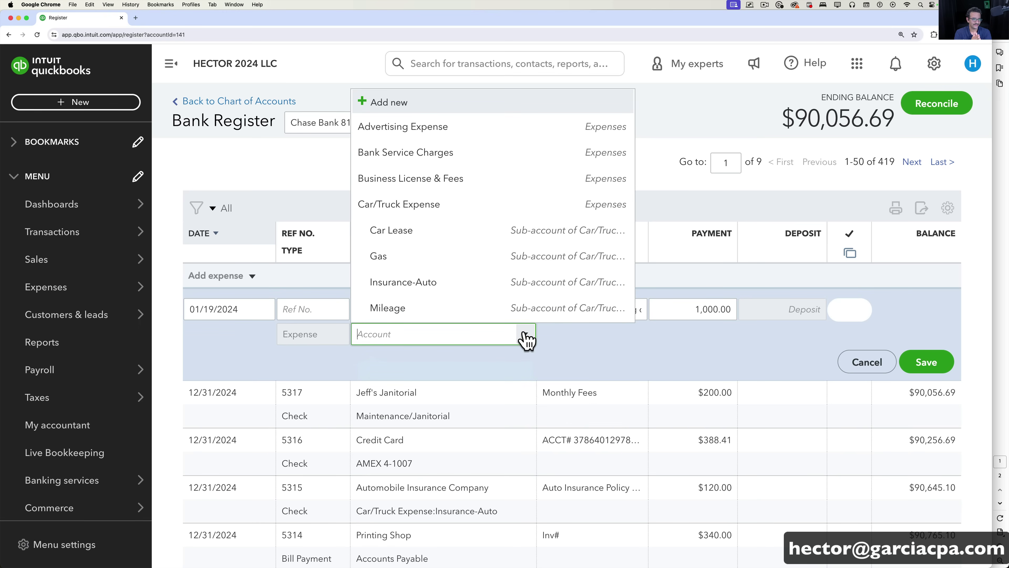
text(tra)
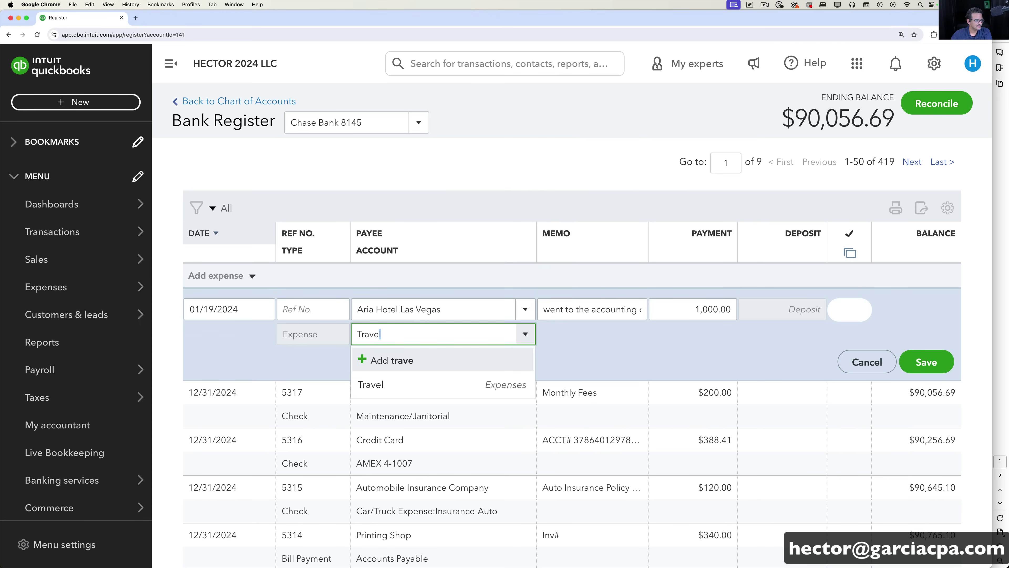
click(429, 384)
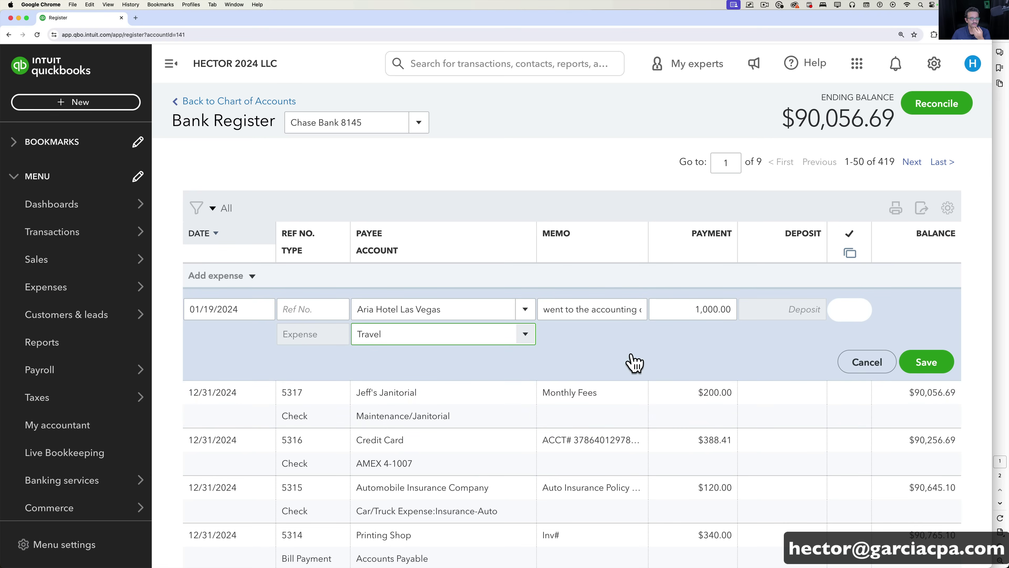
click(945, 361)
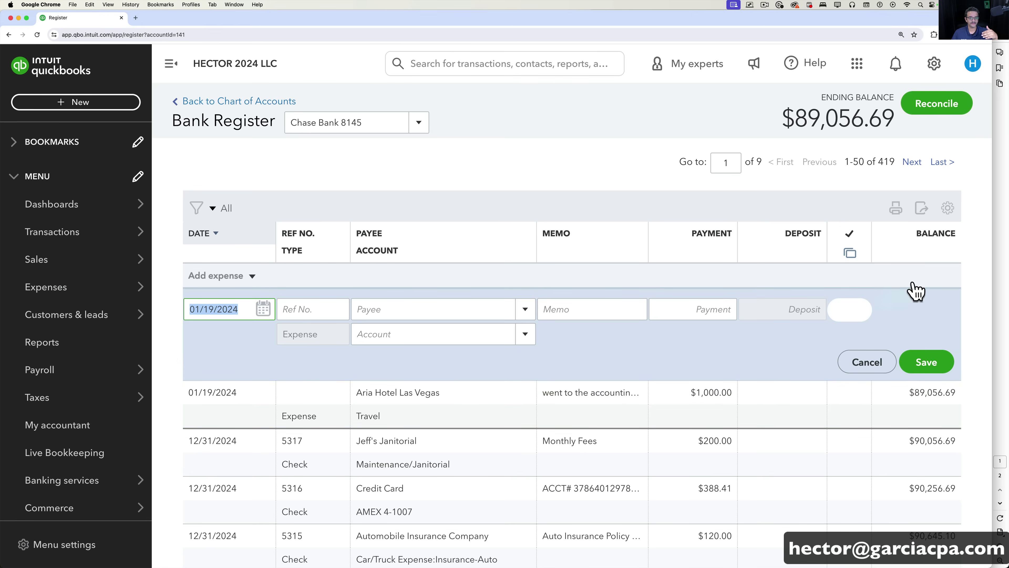
Step: Switch to the Chase statement PDF and highlight the description of the 1/20 VZWRLSS recurring charge
click(999, 287)
click(725, 380)
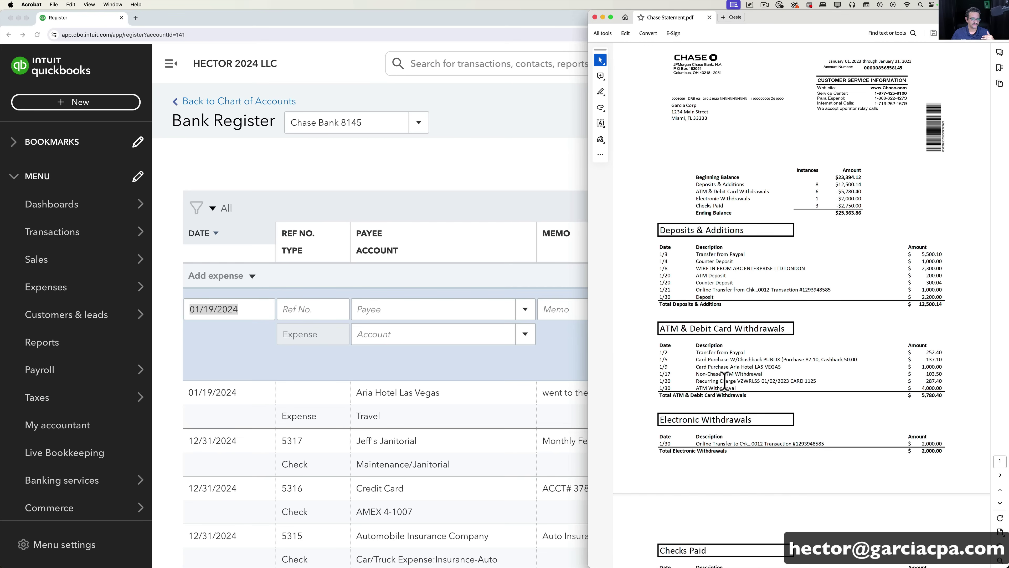
drag(738, 380, 813, 382)
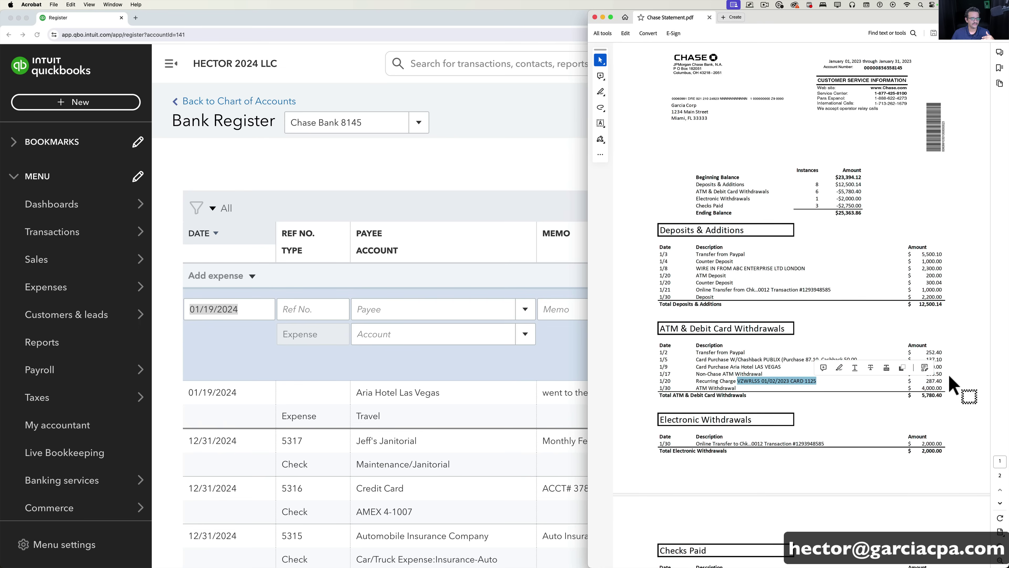
Step: Back in the bank register, enter Verizon Wireless as the new expense's payee and save it as a new vendor
click(360, 326)
click(251, 311)
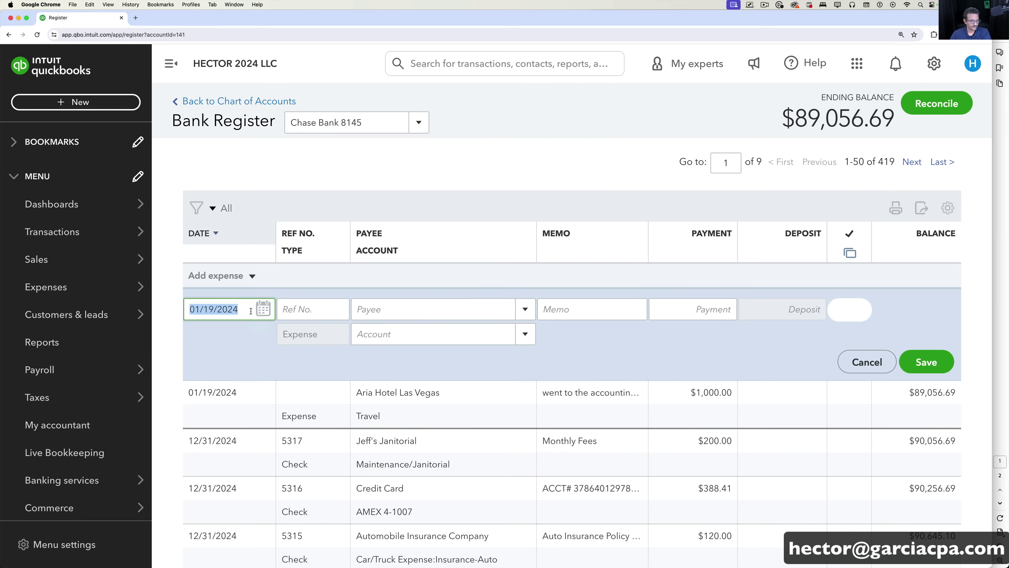
key(Tab)
key(Tab)
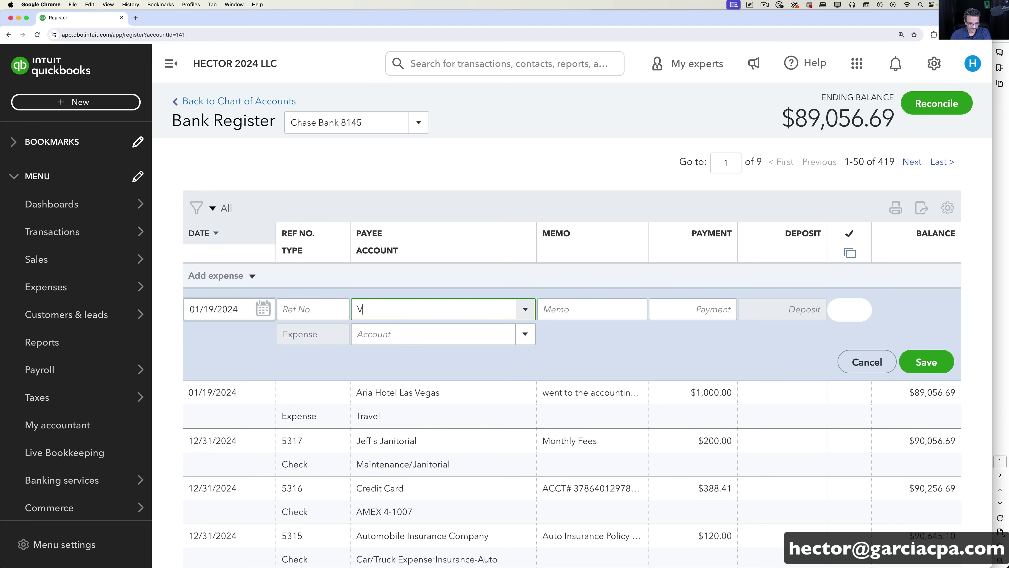
text(Verizon Wireless)
key(Return)
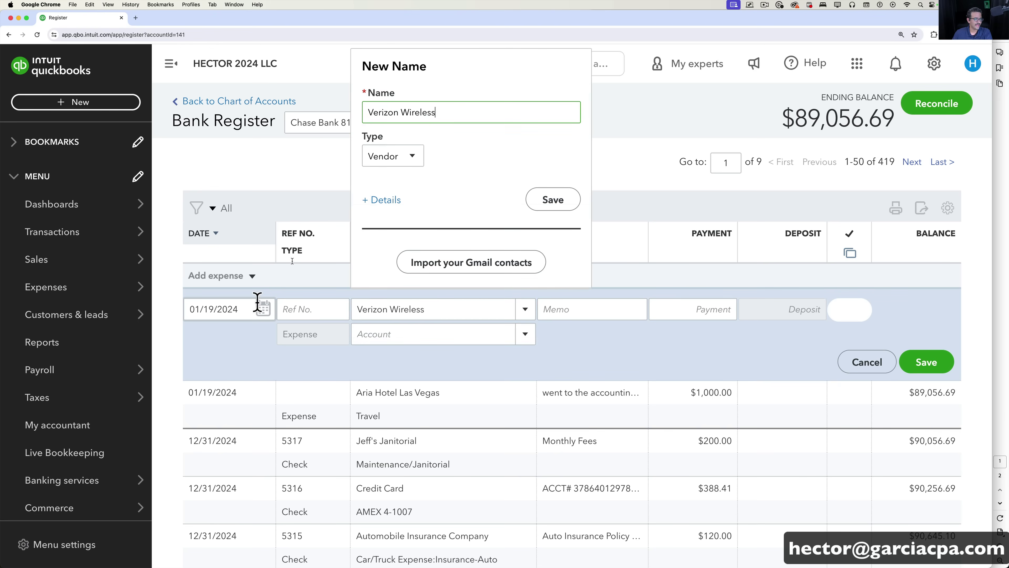
click(552, 200)
Step: Set the Verizon Wireless expense's payment to 287.40 and assign it to the Telephone account
click(587, 312)
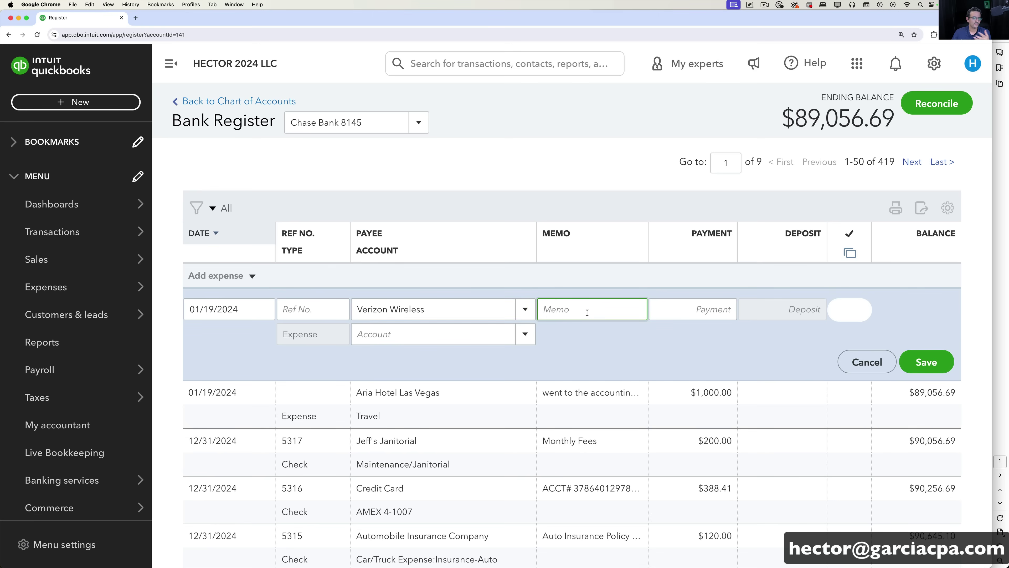
click(675, 313)
text(287.40)
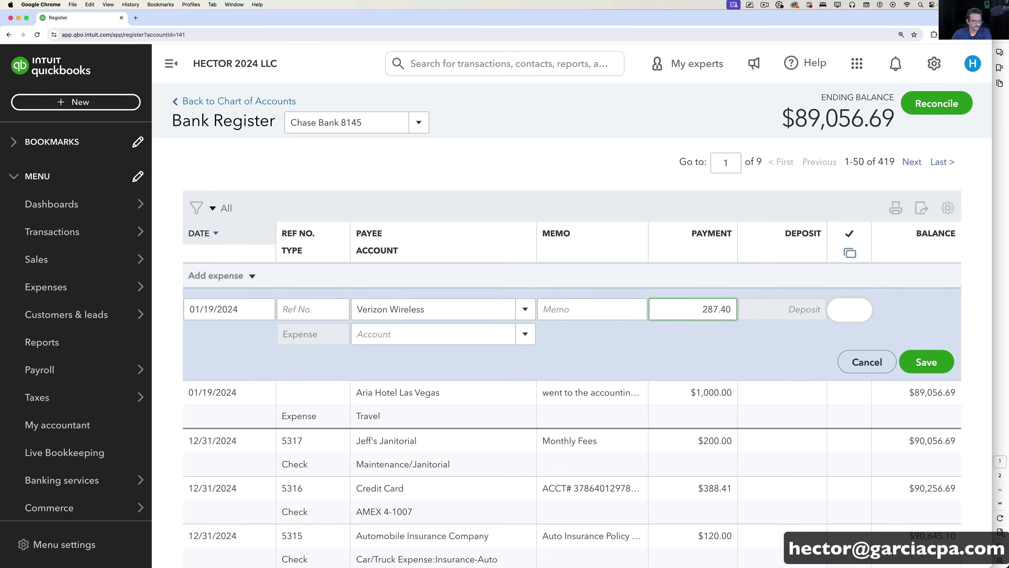
key(Tab)
key(Tab)
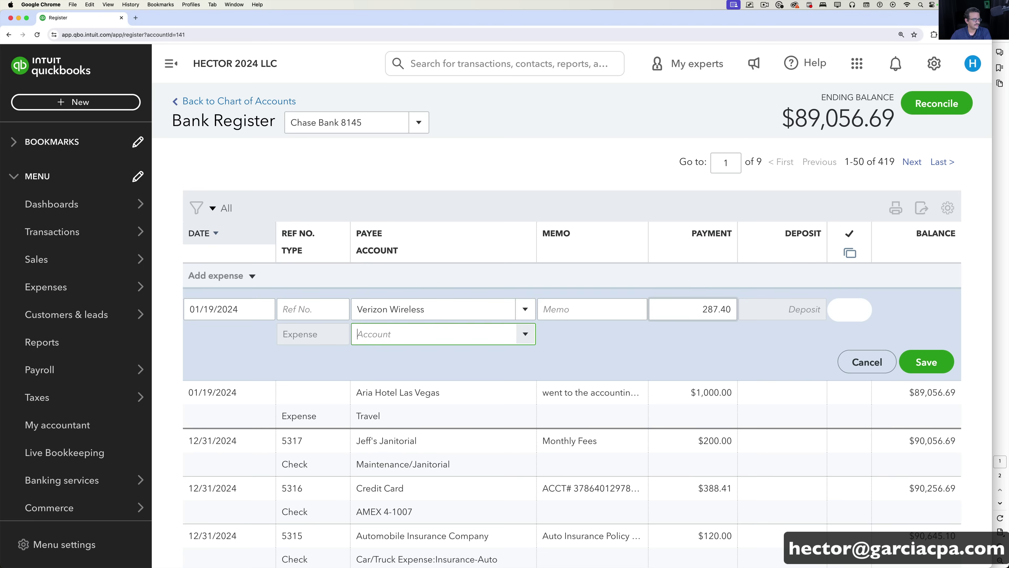
text(pho)
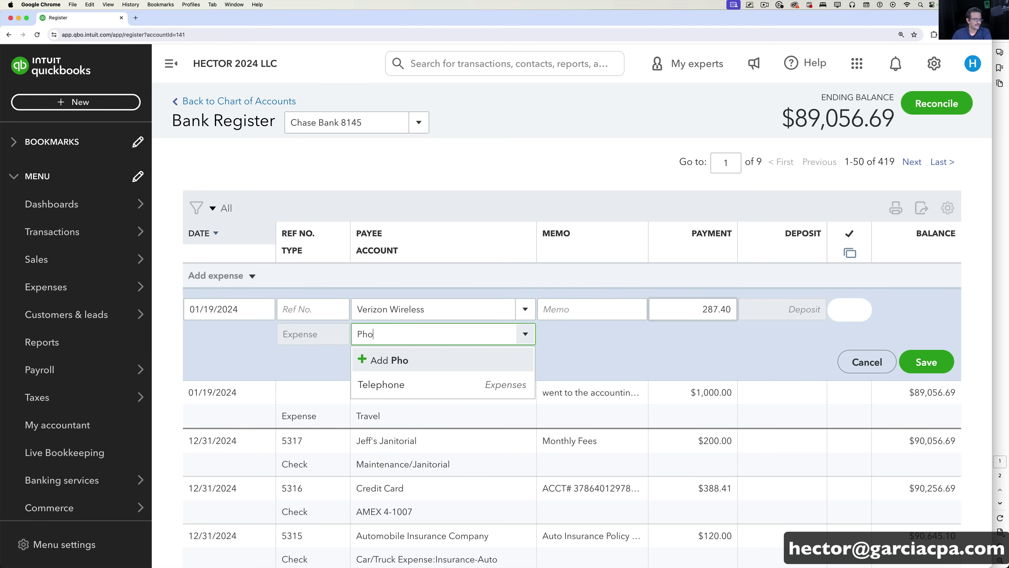
click(382, 385)
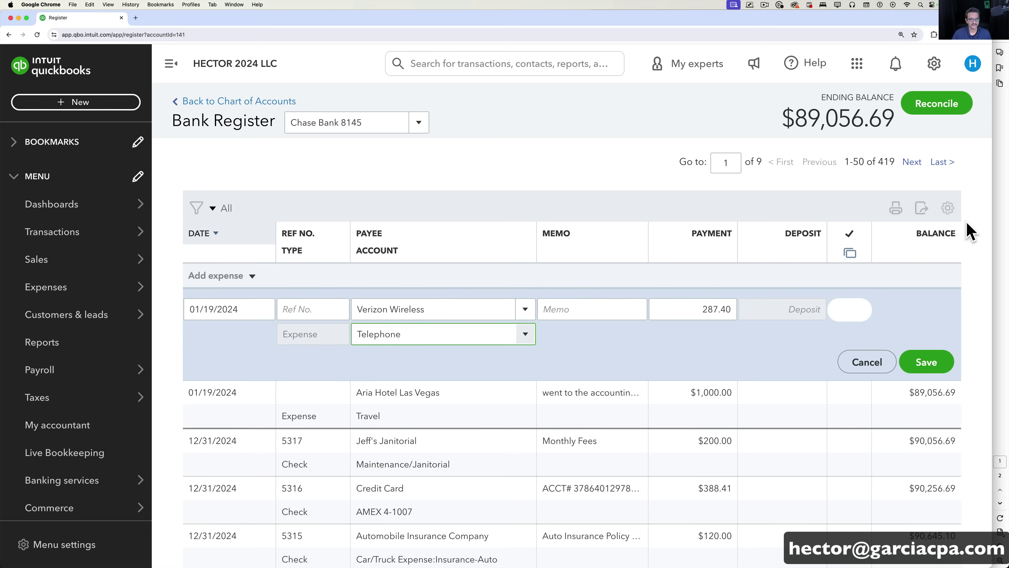
Step: Check the Verizon charge's date in the statement, date the register expense 01/20/2024 and save it
click(998, 217)
drag(675, 379, 659, 381)
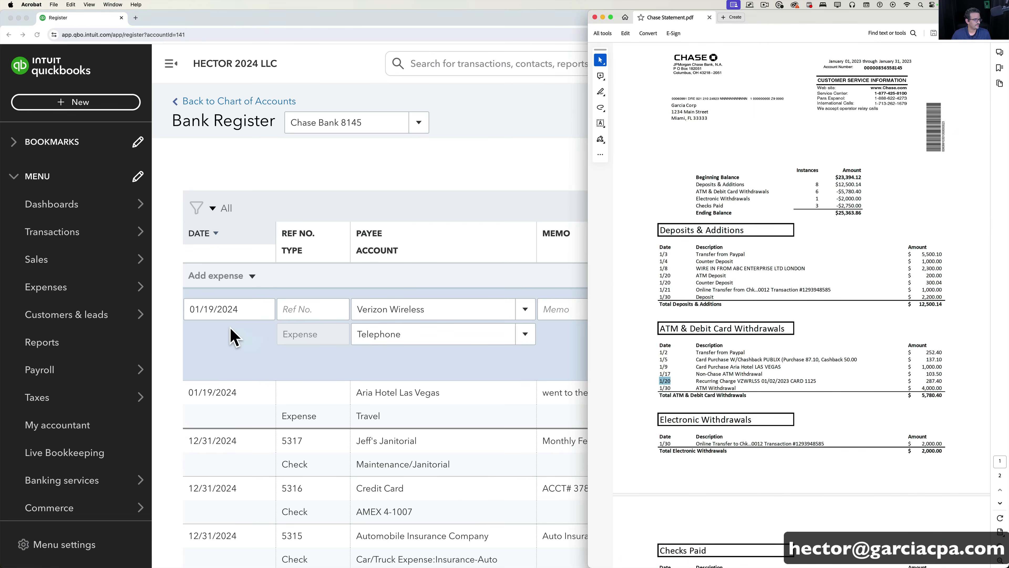
click(247, 336)
drag(243, 311, 174, 309)
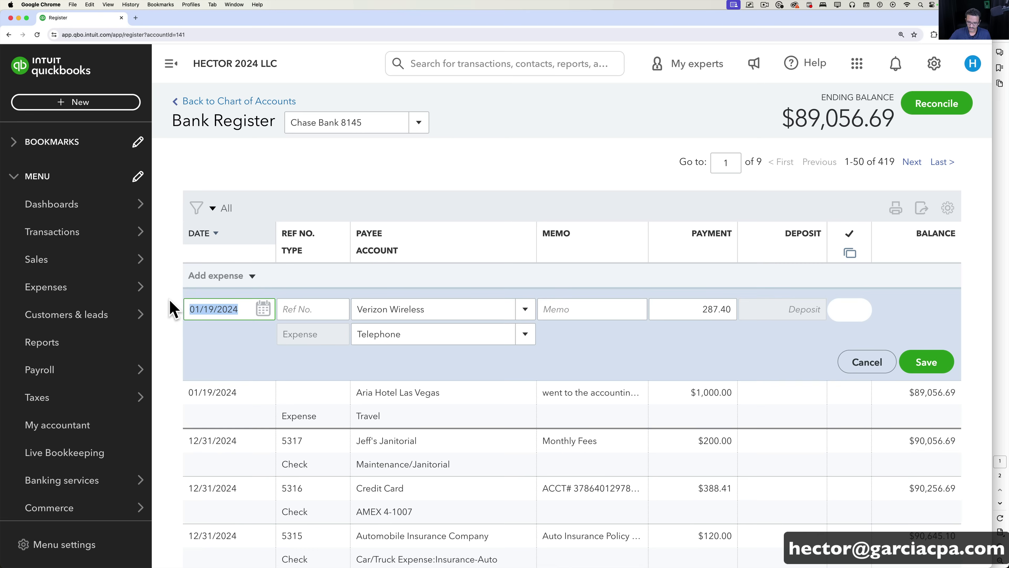
text(01/)
text(20)
key(Tab)
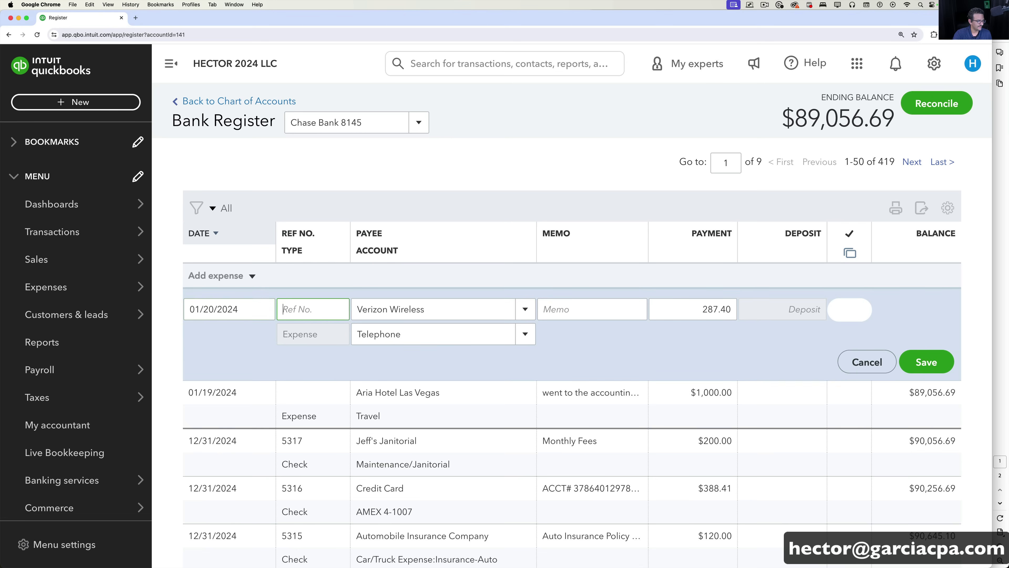
click(215, 309)
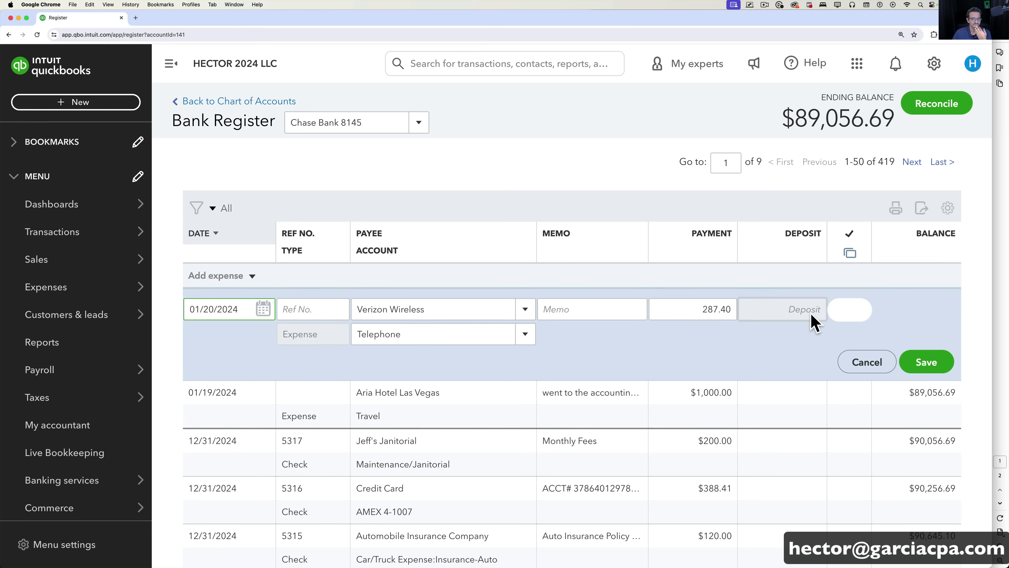
click(908, 367)
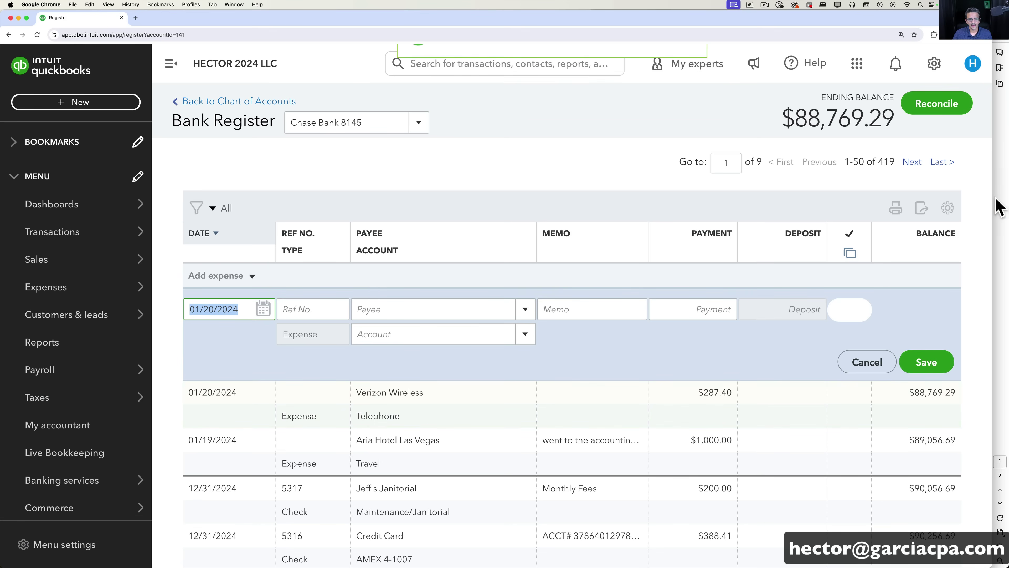
Step: Examine the remaining withdrawals, the Checks Paid section and the first check image's payee and amount in the Chase statement
click(1002, 209)
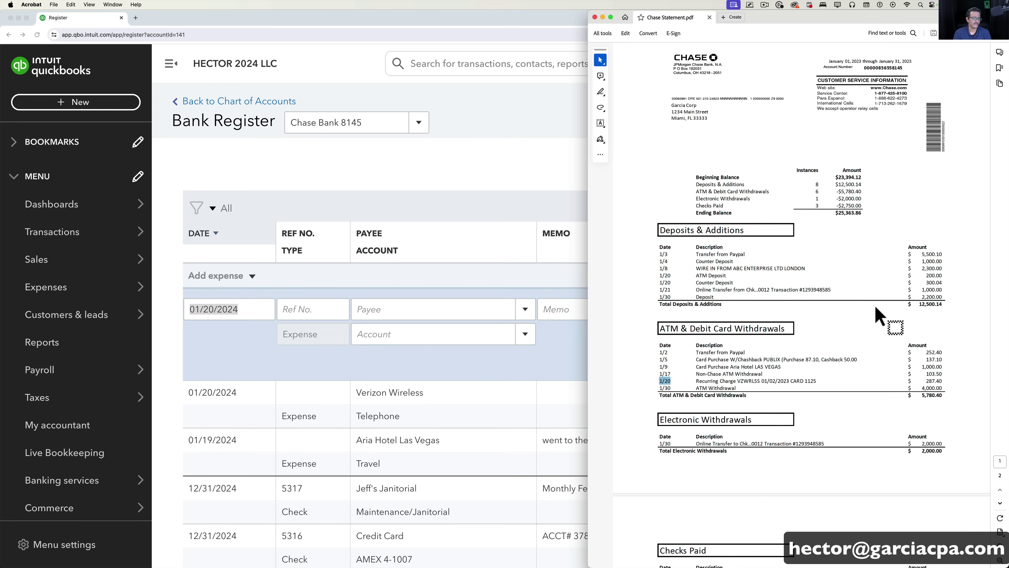
drag(706, 349, 754, 370)
scroll(754, 370, down, 3)
click(848, 447)
scroll(824, 392, down, 2)
scroll(812, 385, down, 2)
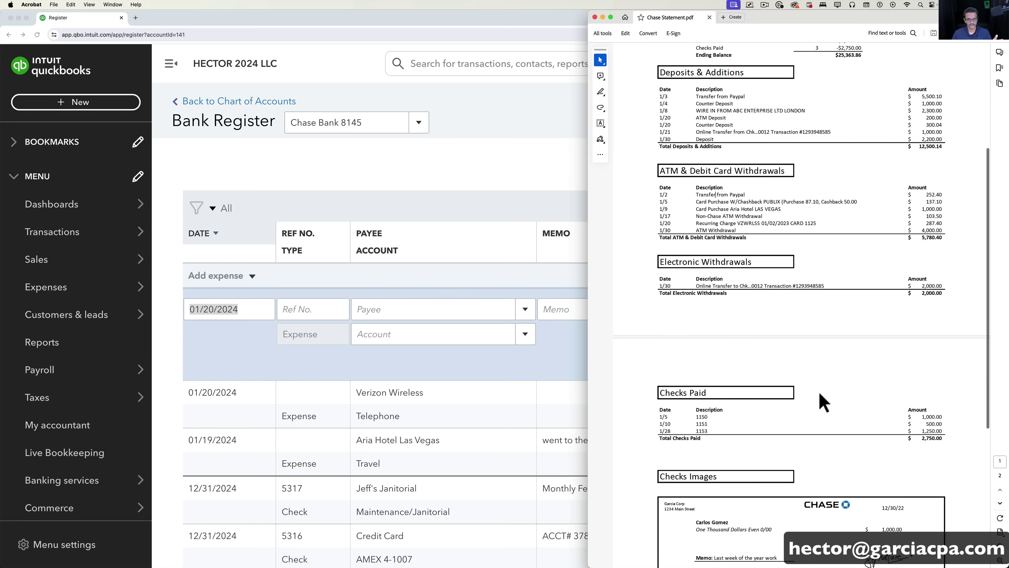
scroll(820, 390, down, 8)
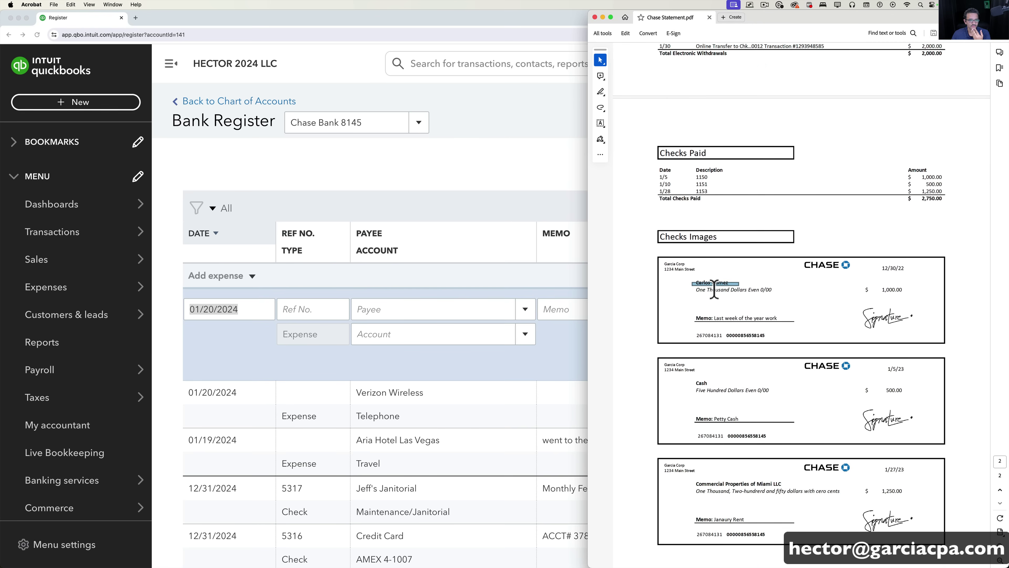
drag(880, 287, 909, 289)
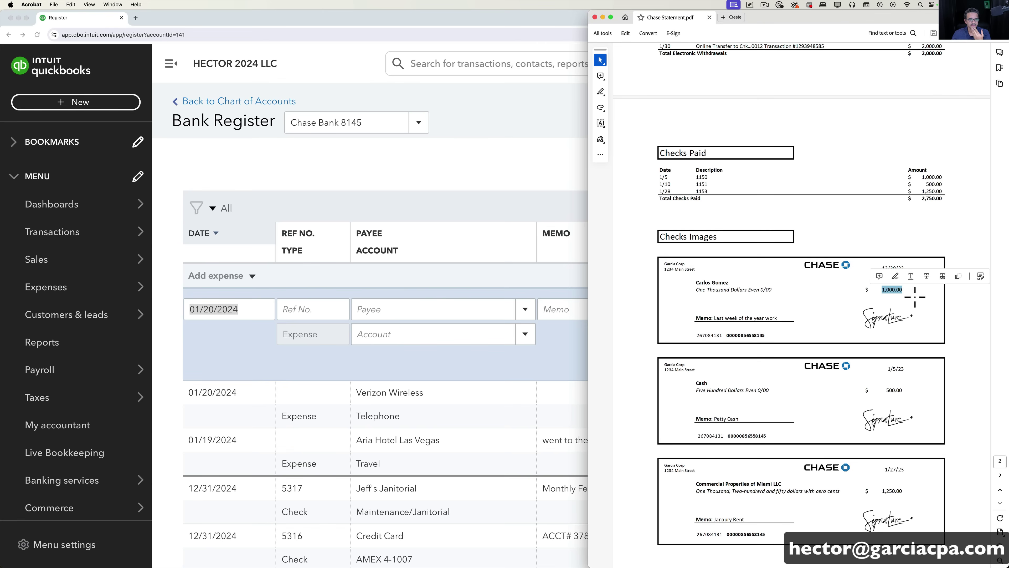
Step: Look up the first check's date in the statement, switch the register entry to a check and date it 12/30/2022
click(258, 346)
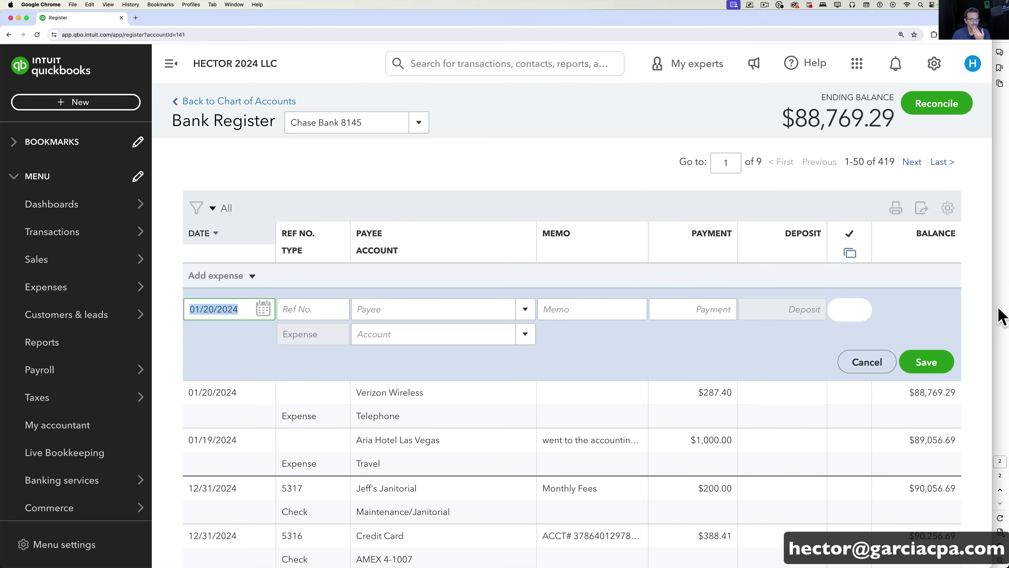
click(998, 316)
drag(884, 267, 904, 269)
click(228, 317)
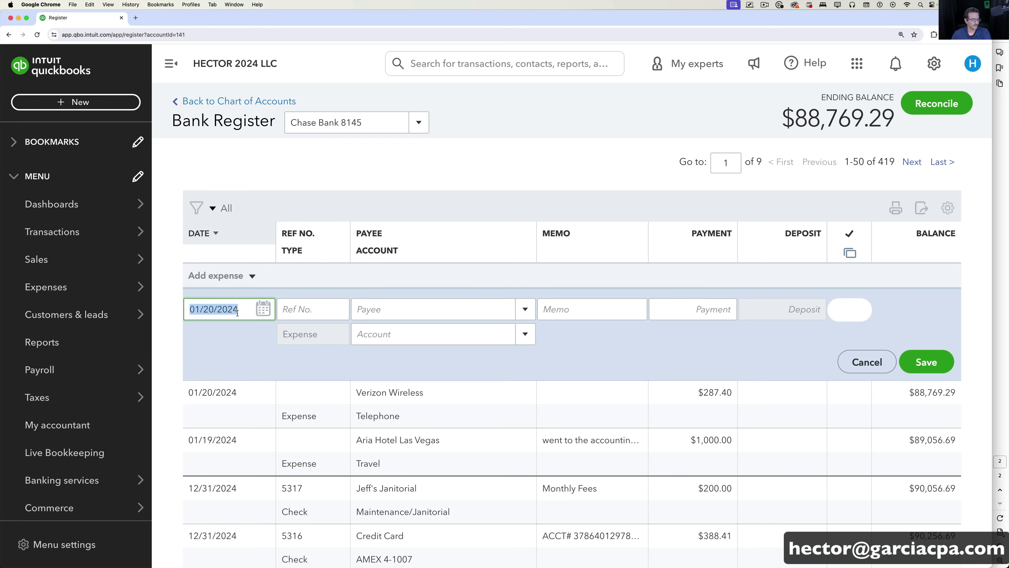
text(12302)
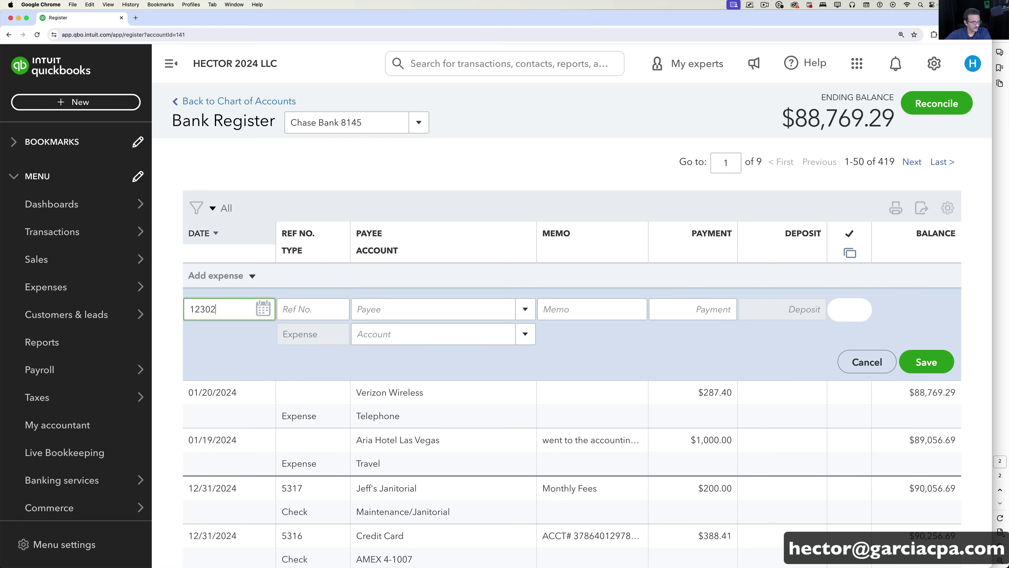
mouse_move(238, 309)
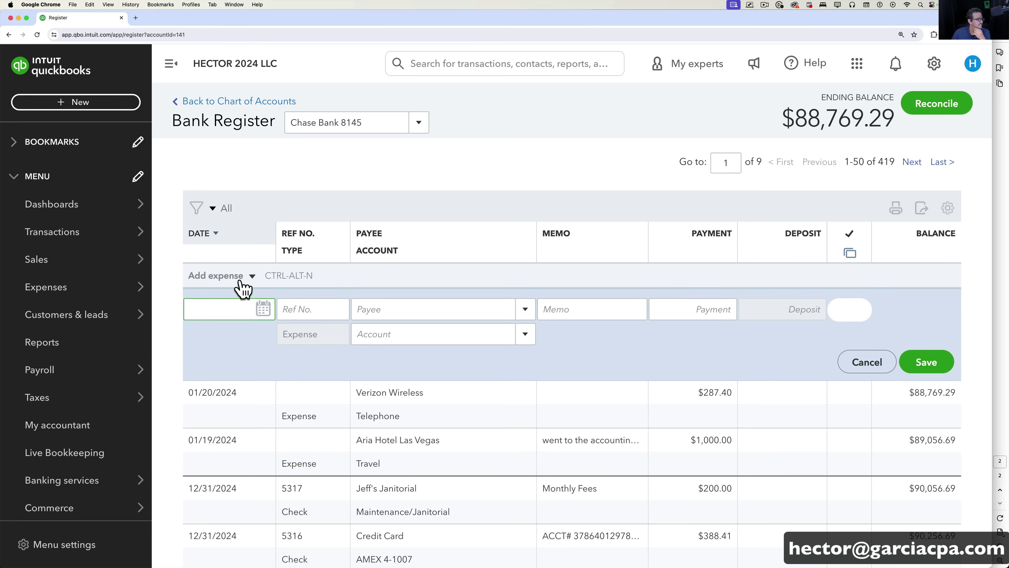
click(251, 276)
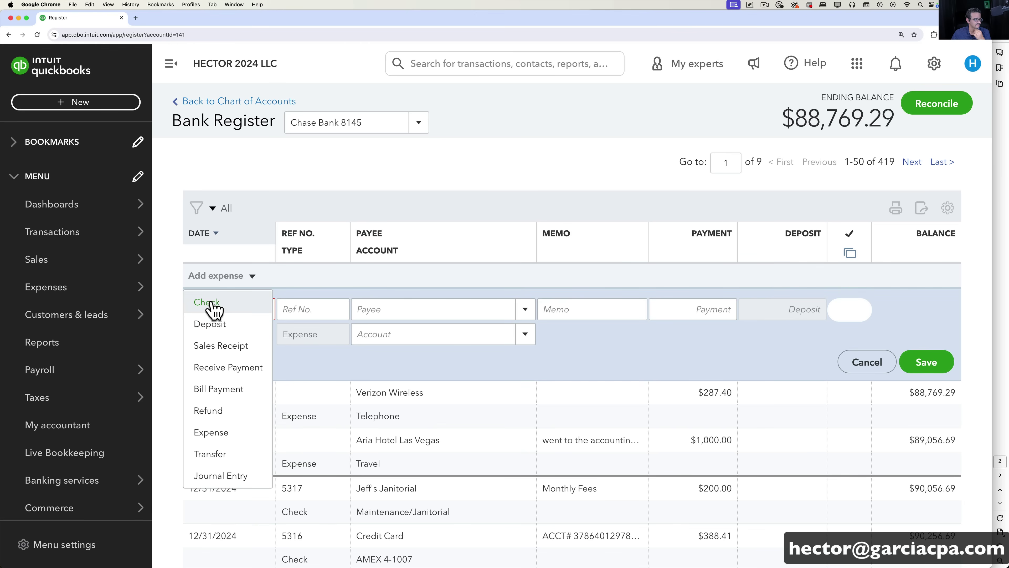
click(218, 306)
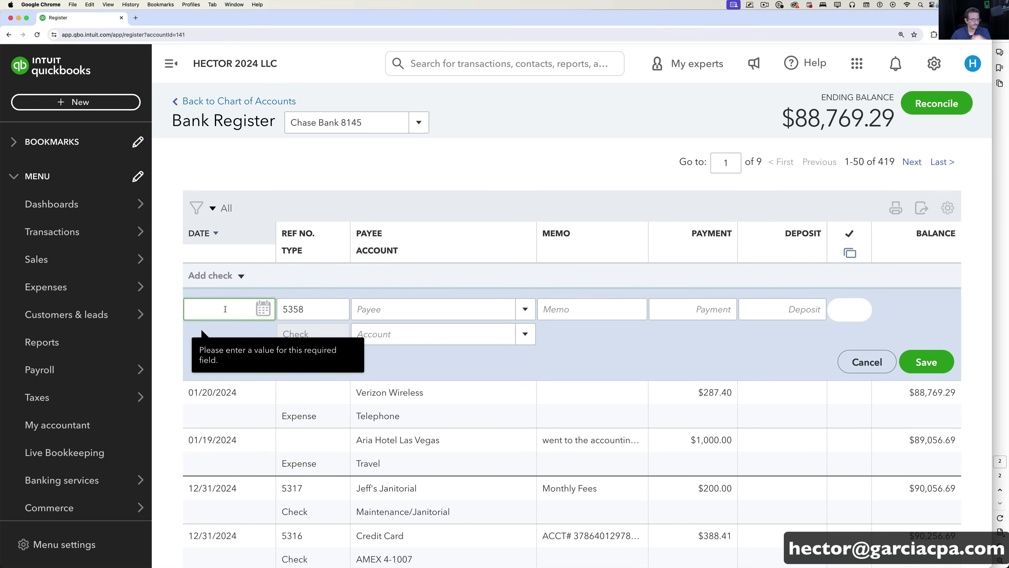
text(12/3)
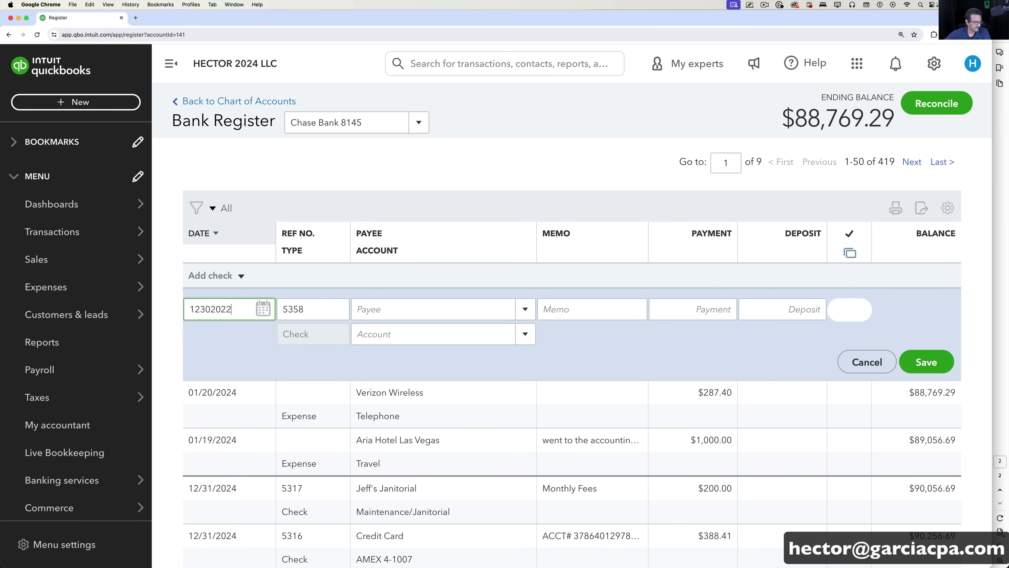
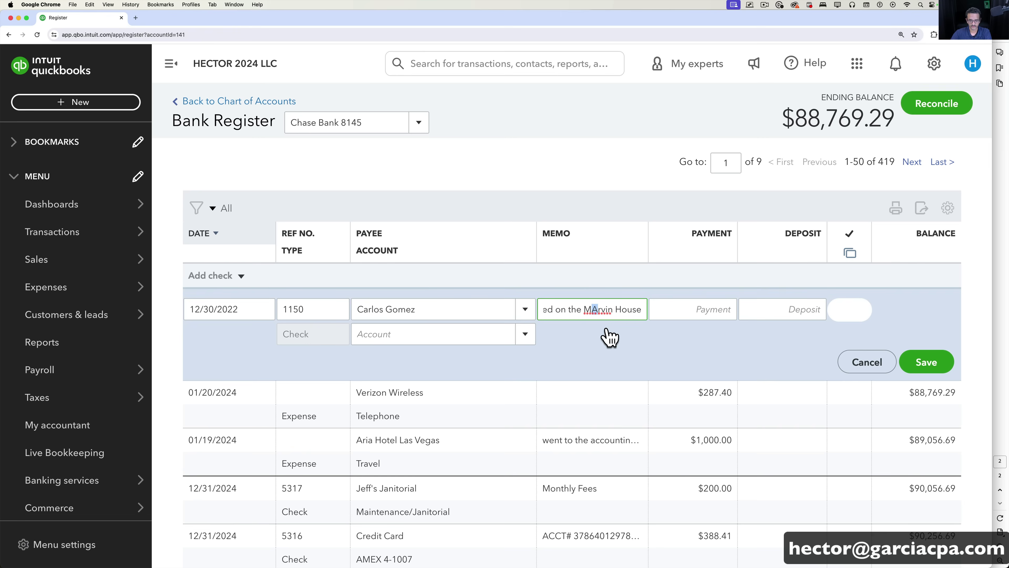
Step: Correct the wrongly capitalized letter in the check's memo and set its payment to 1,000
text(a)
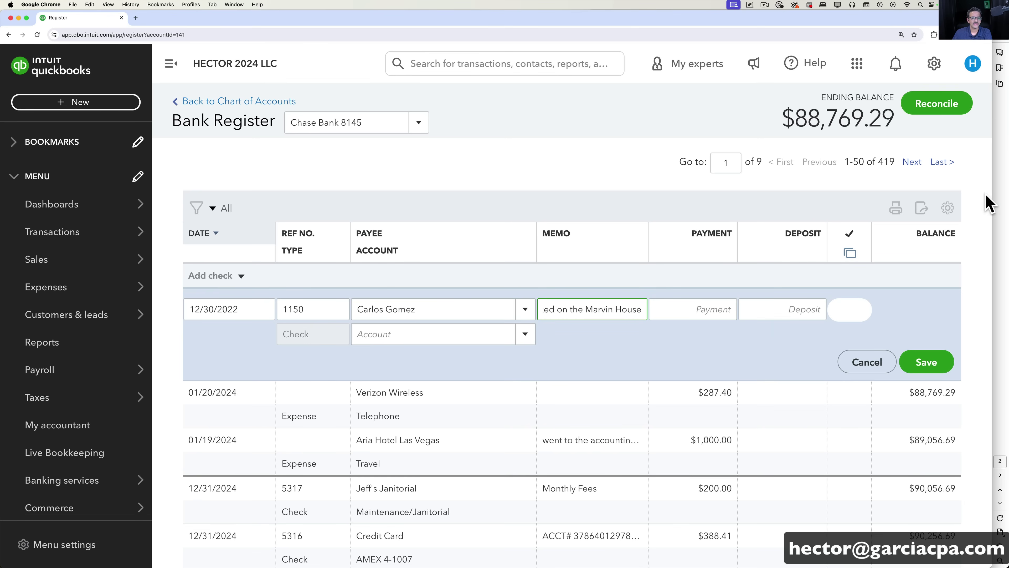
key(super+Tab)
key(super+Tab)
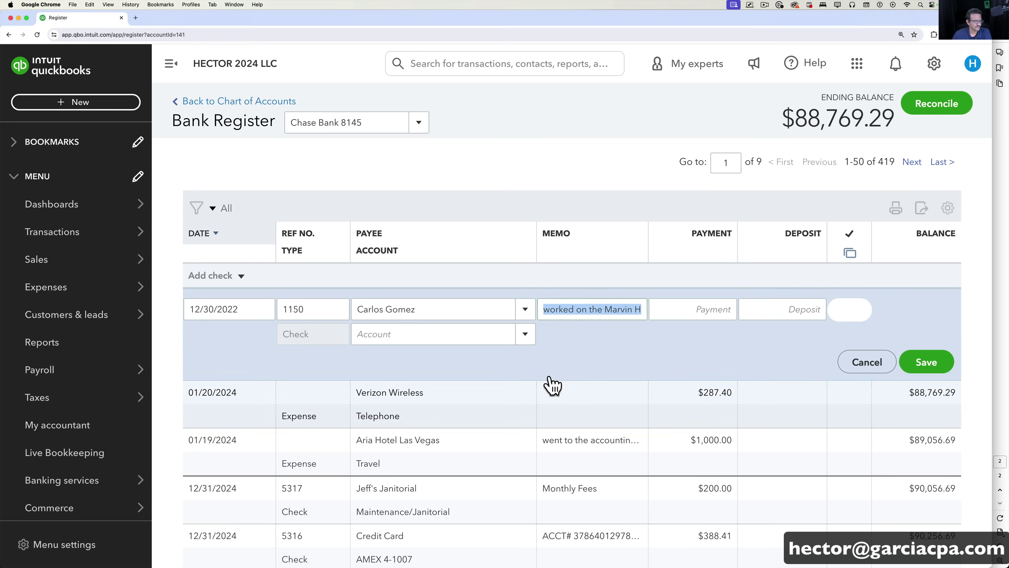
key(Tab)
text(1000)
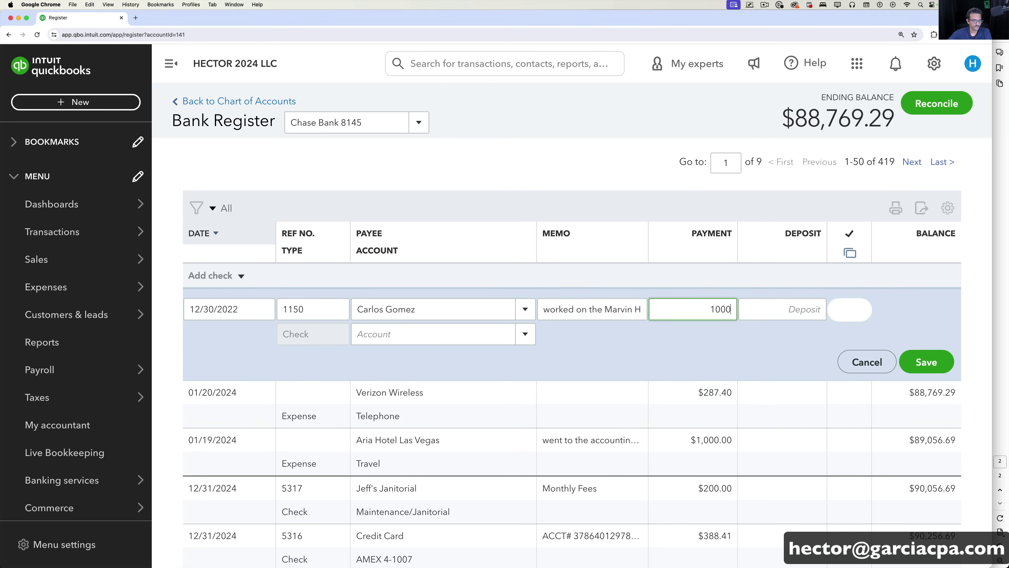
Step: Search the accounts available for check 1150 for "Contr" and "Sub"
click(382, 333)
text(co)
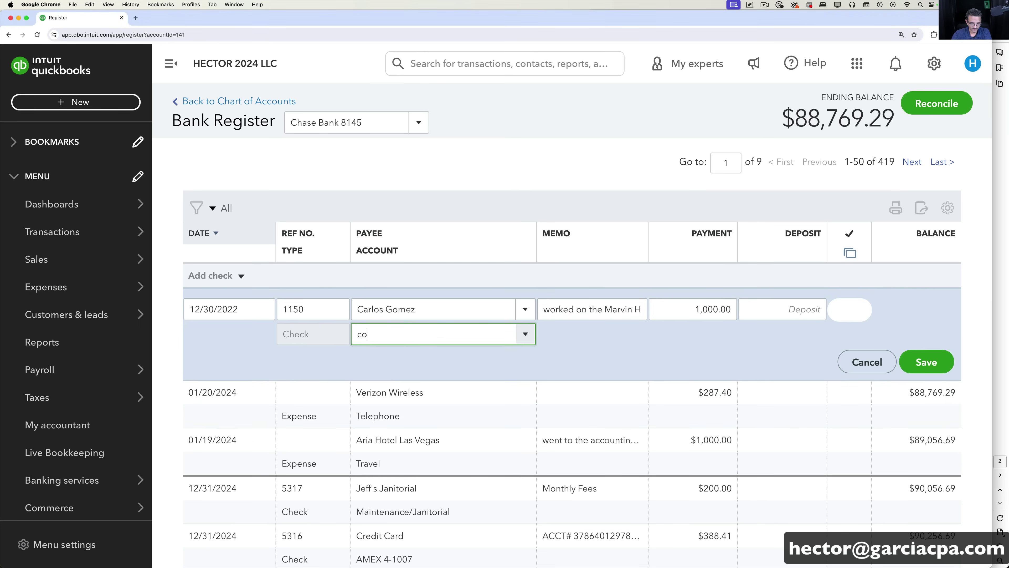
text(ntr)
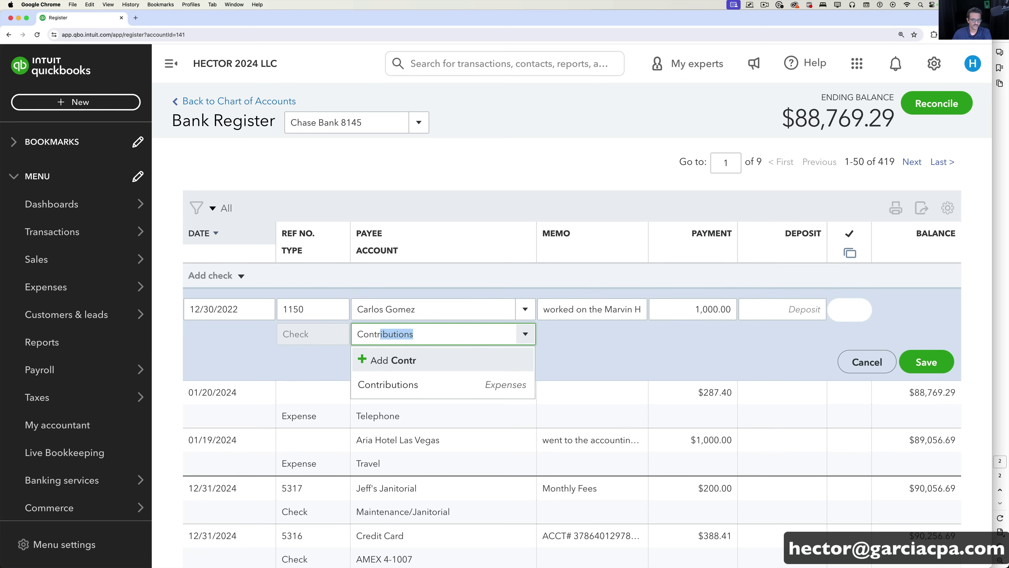
key(BackSpace)
text(Sub)
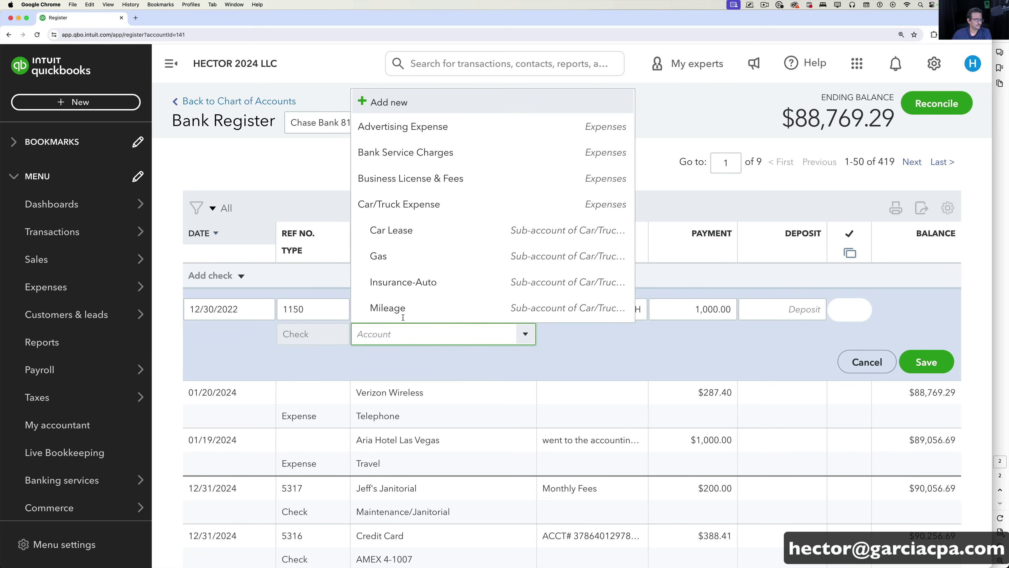
Step: Create a Contractors account with the Cost of Goods Sold account type and the Cost of labor - COS detail type
click(391, 103)
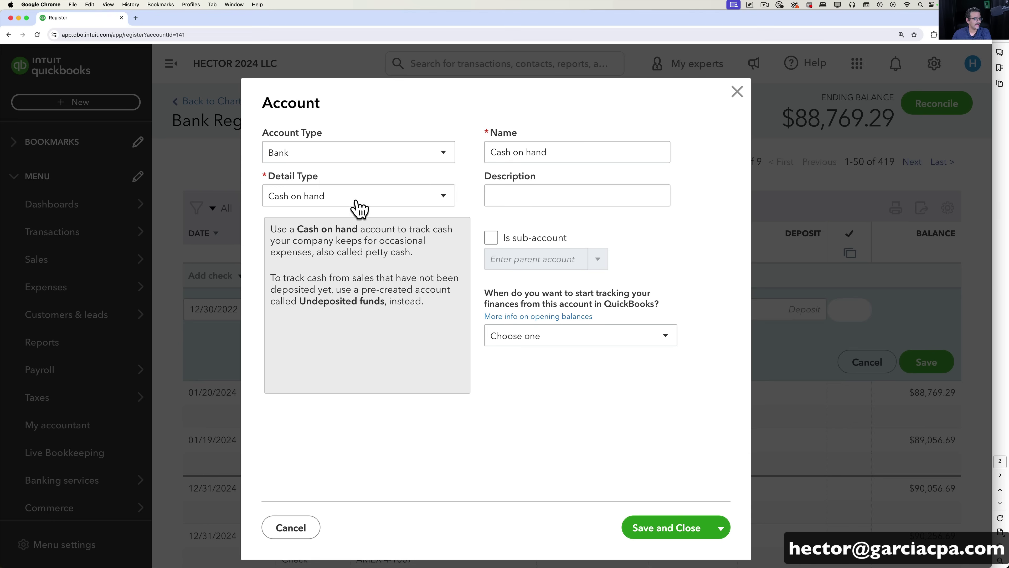
click(288, 153)
scroll(326, 312, down, 2)
scroll(329, 322, down, 1)
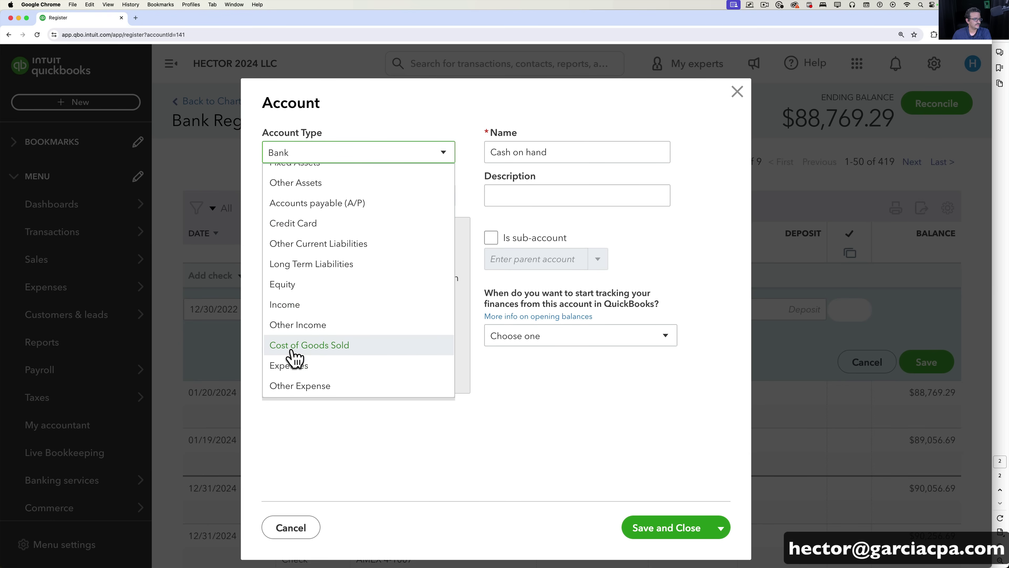
click(322, 346)
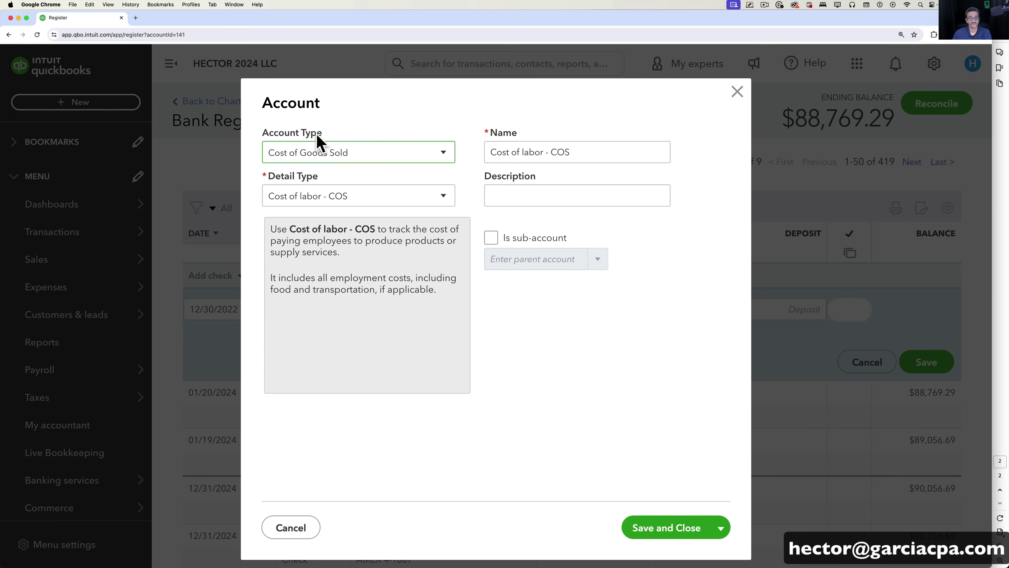
click(363, 198)
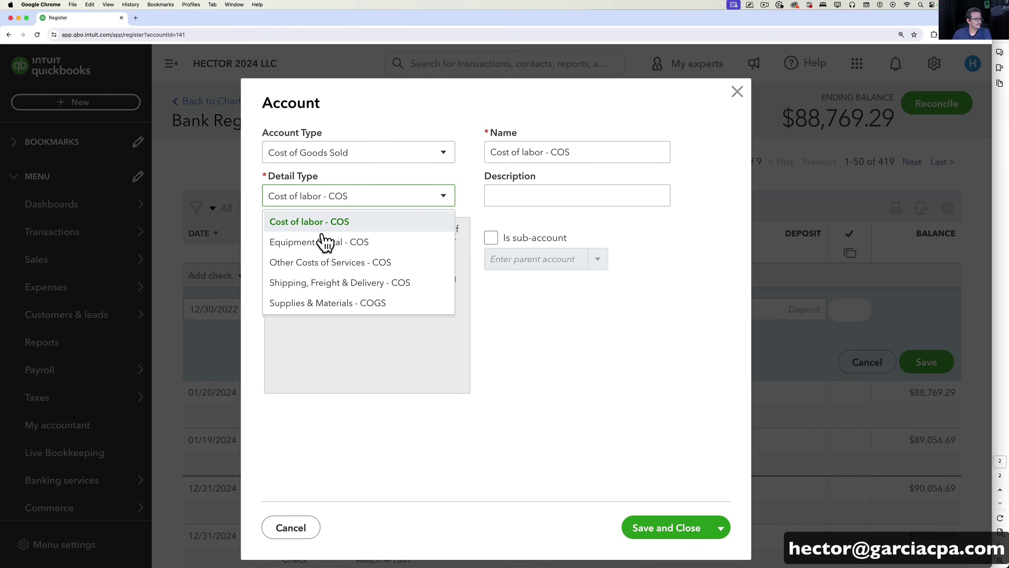
click(323, 230)
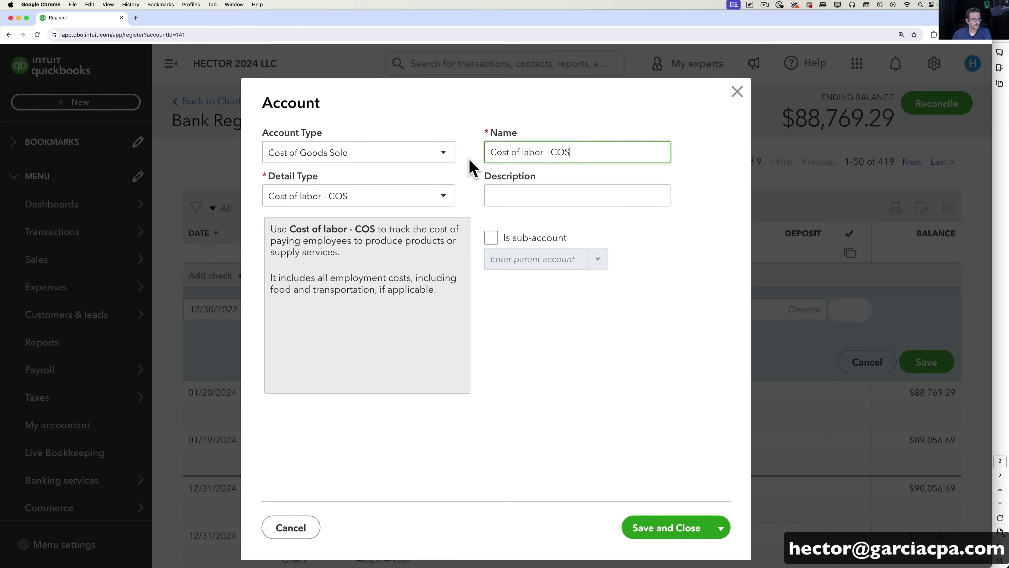
drag(572, 152, 490, 152)
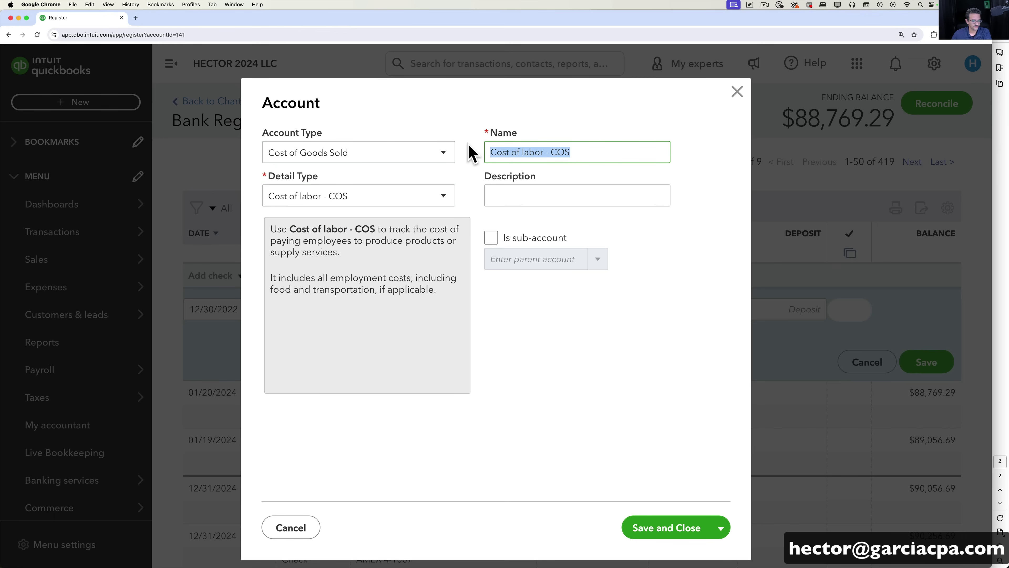
text(Contractors)
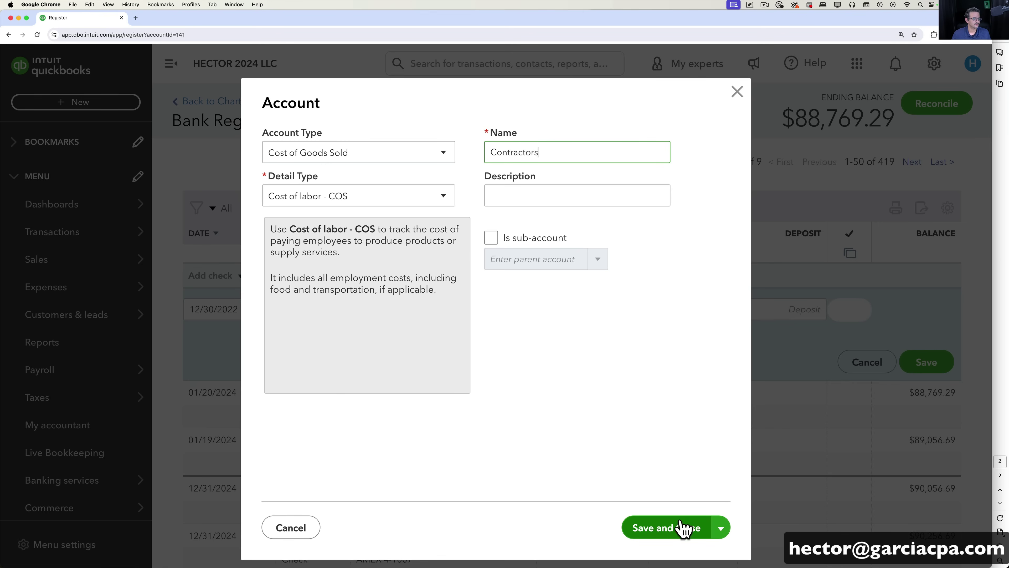
click(679, 528)
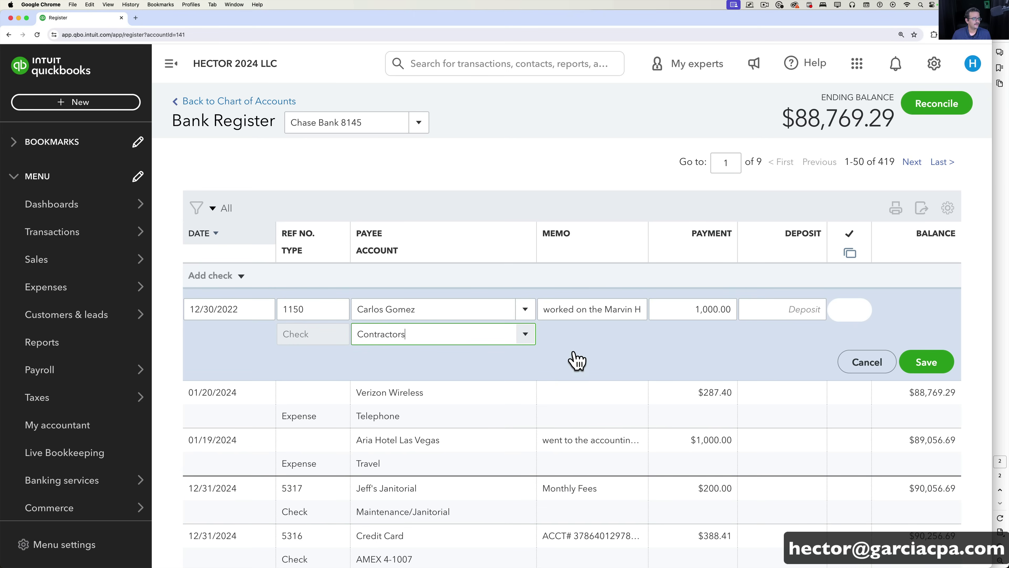
Step: Save check 1150 in the register with Contractors as its account
click(529, 339)
click(529, 337)
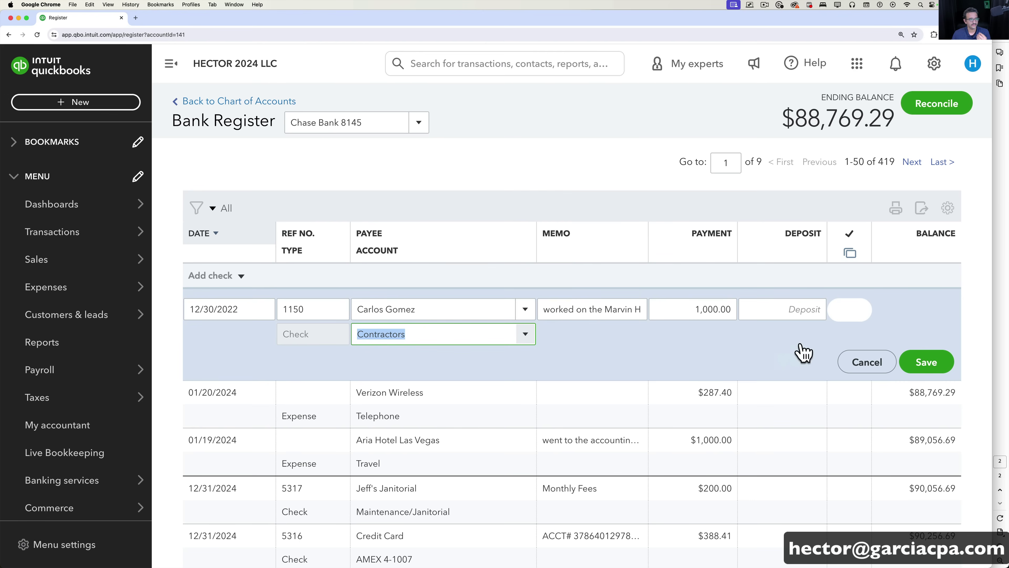
click(937, 365)
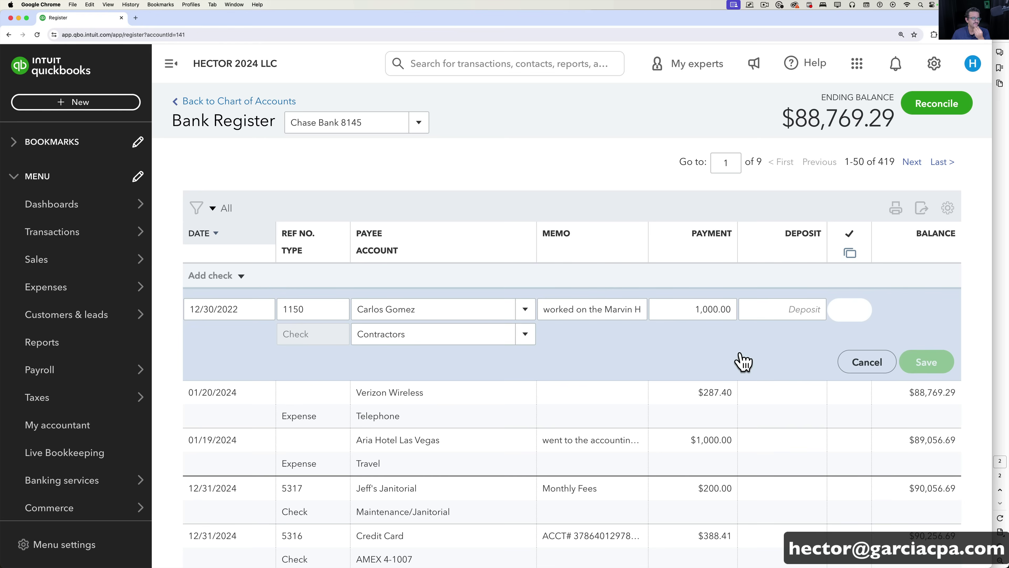
Step: Review the paid checks and withdrawals in the Chase statement and the transaction types available for new entries
click(998, 255)
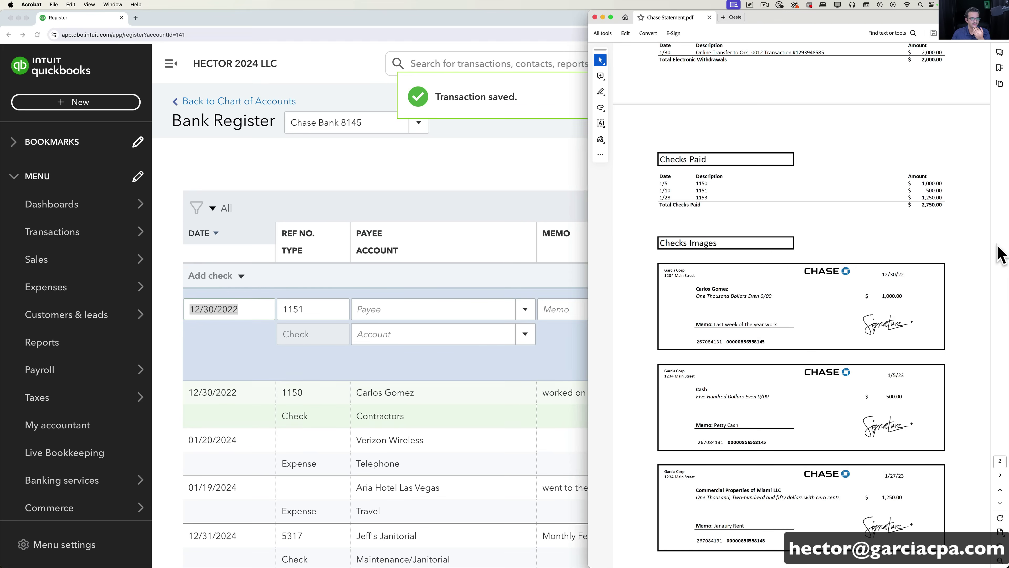
scroll(868, 290, up, 2)
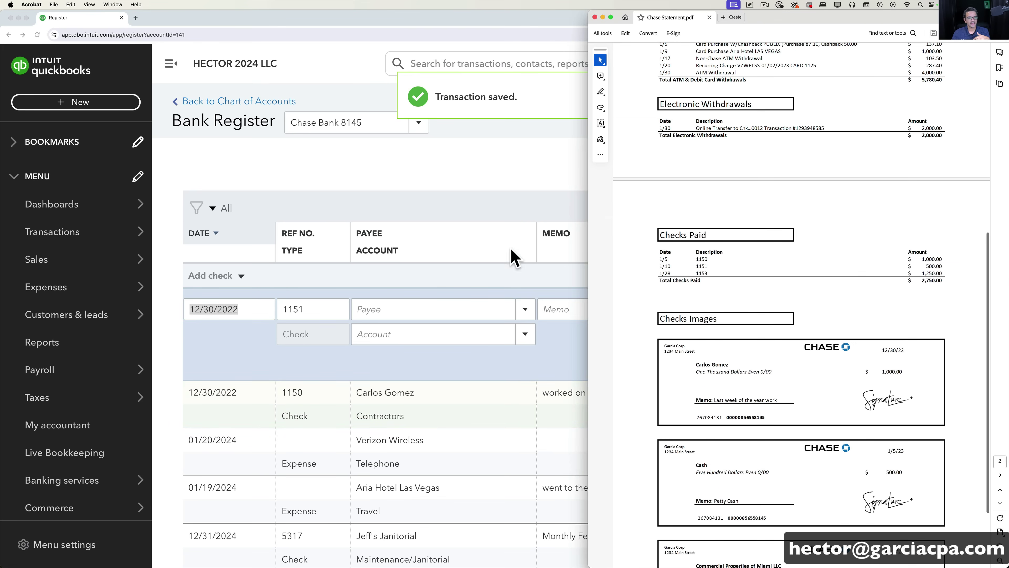
click(480, 273)
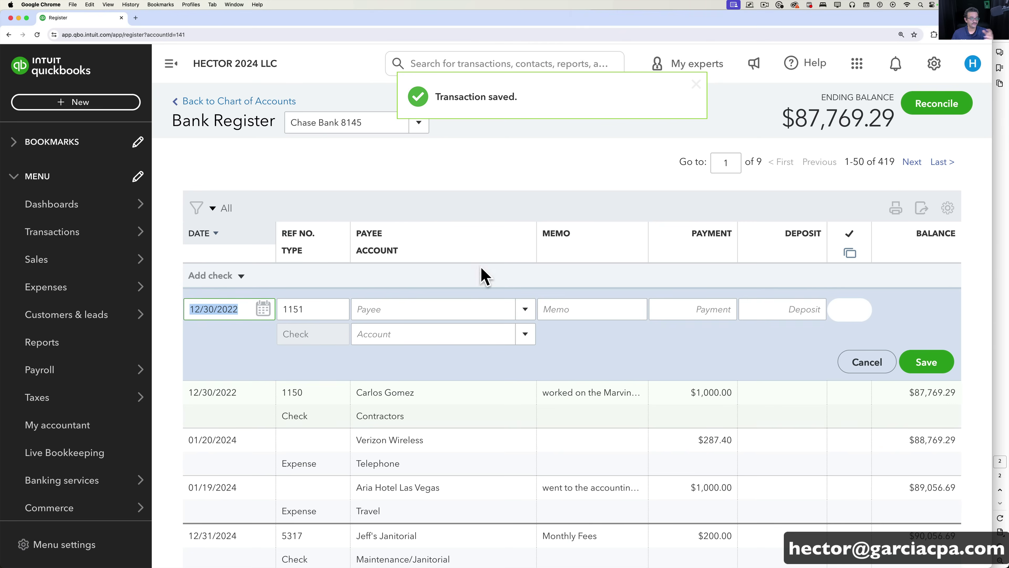
click(95, 104)
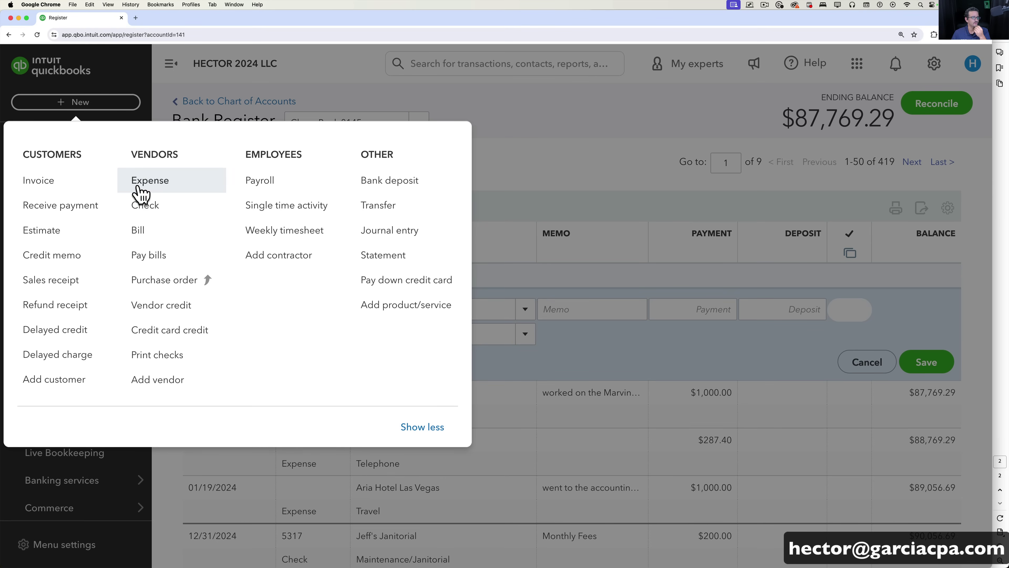
click(581, 181)
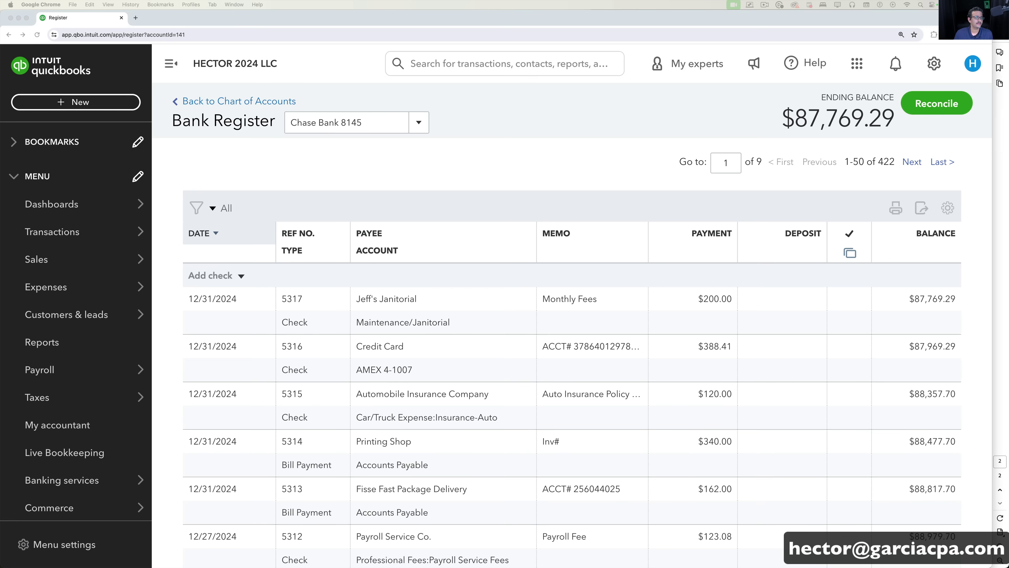
Step: Switch the register to the Chase VISA 3271 credit card account
click(420, 125)
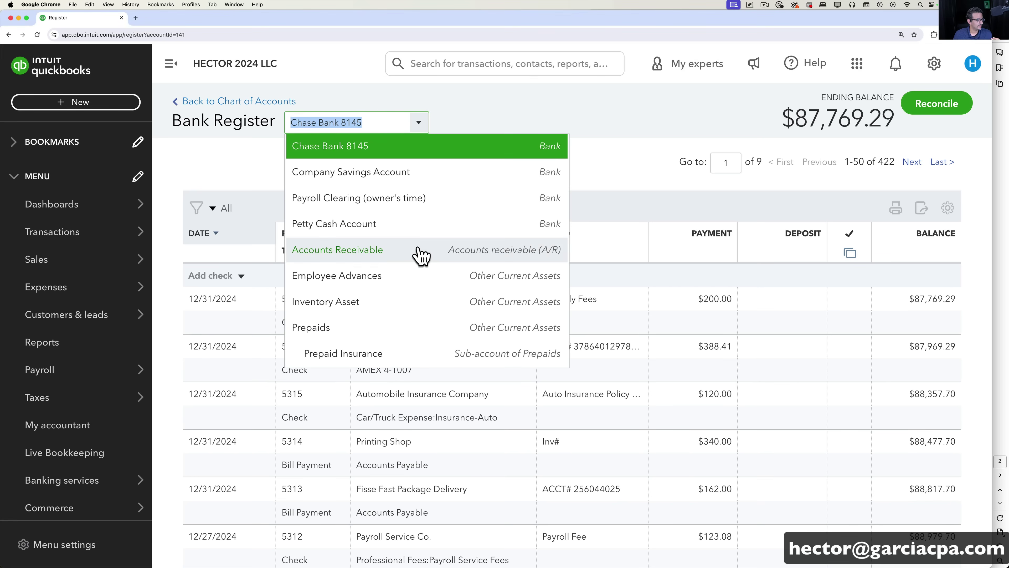
scroll(422, 257, down, 15)
scroll(424, 260, up, 4)
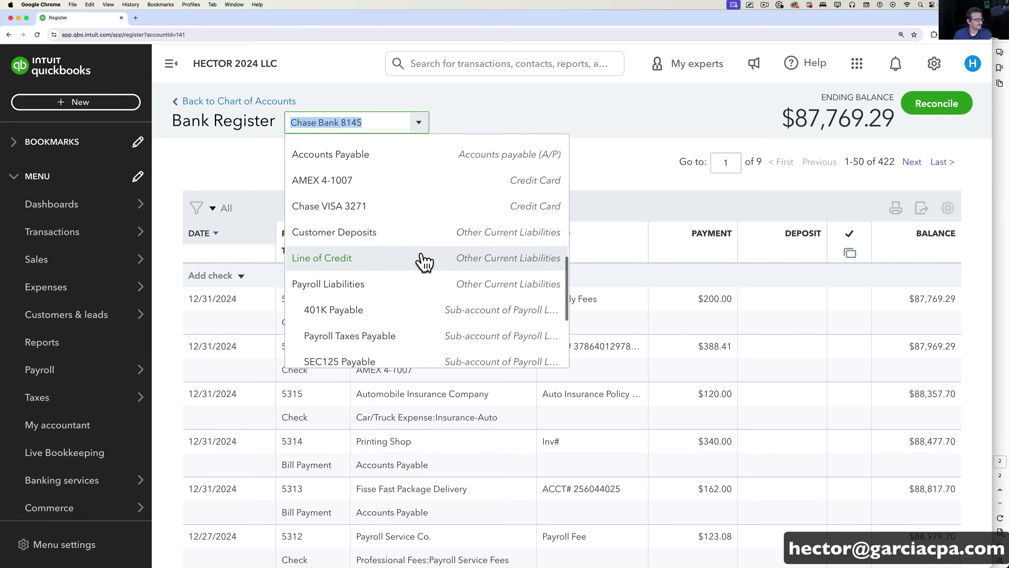
click(352, 215)
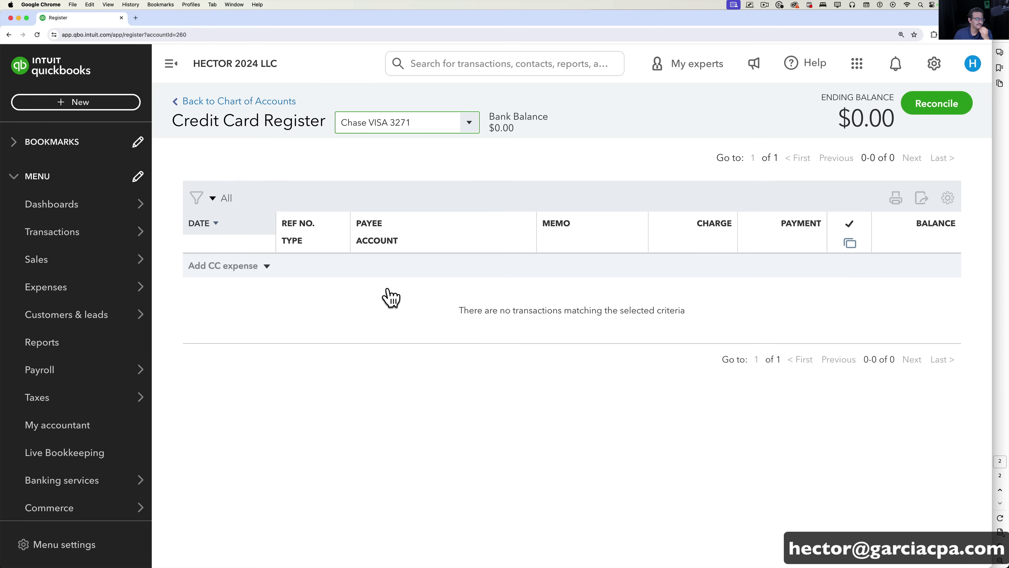
Step: Open the bank transactions page and show the transactions for review of Chase VISA 3271
mouse_move(83, 232)
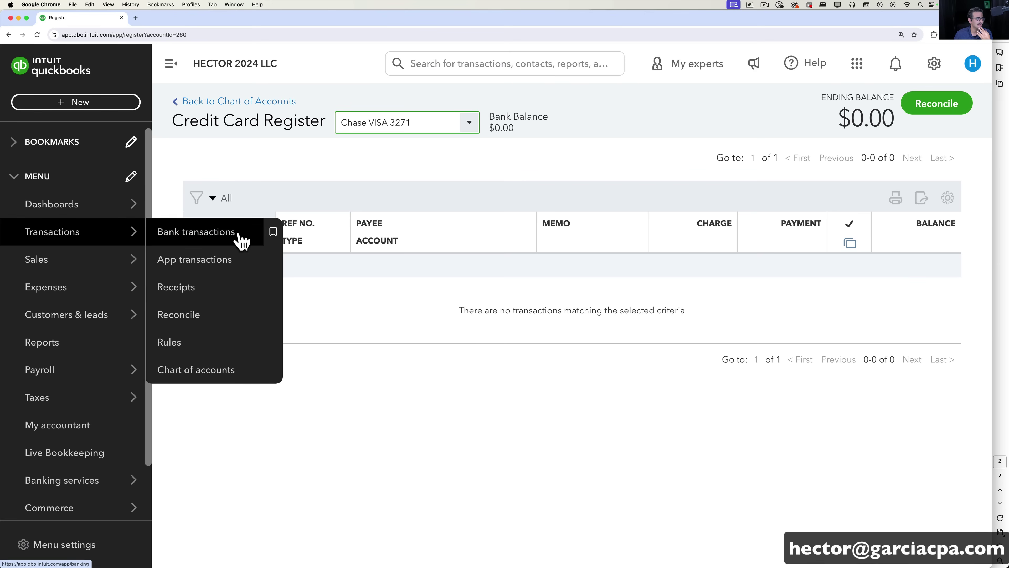
click(209, 238)
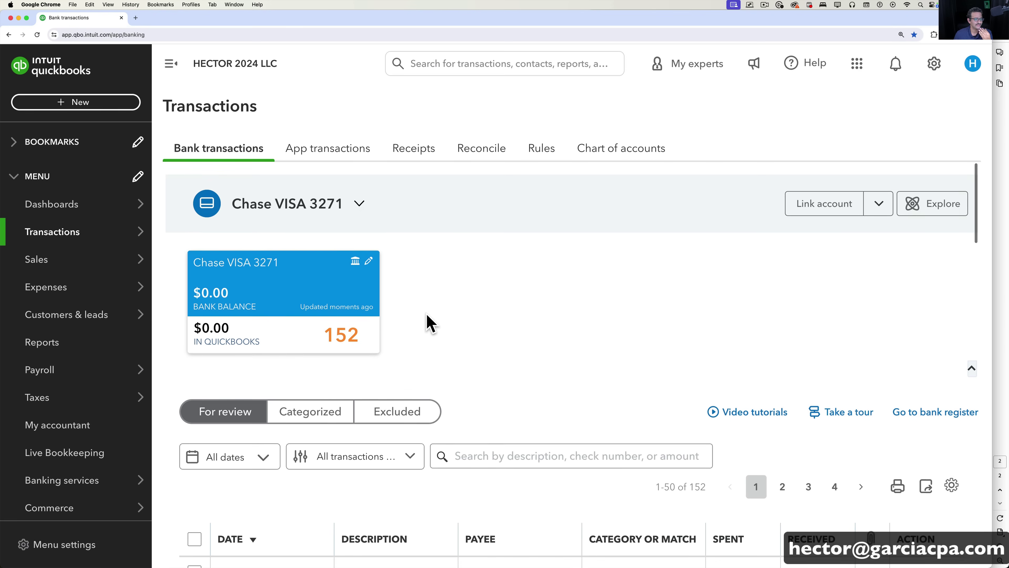
scroll(431, 324, down, 2)
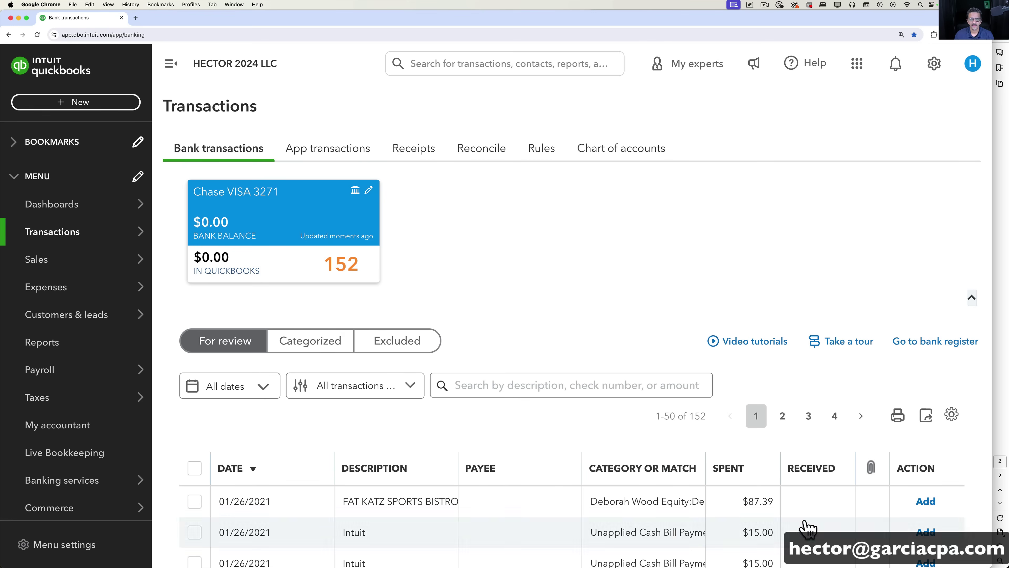
Step: Switch to Excel, examine the dates, payees and amounts in Chase3715_Jan 2021, and close the file without saving
key(super+Tab)
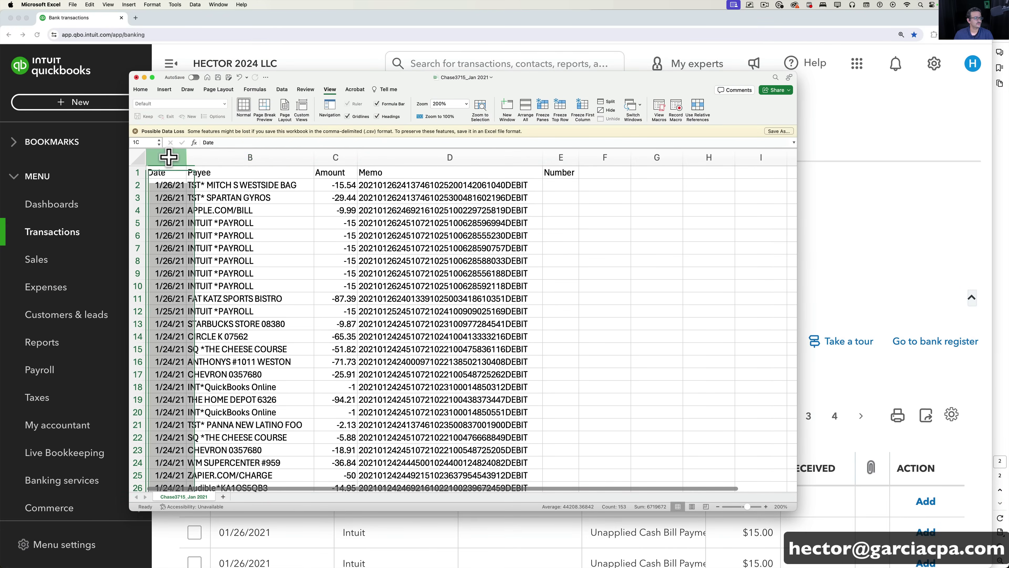
click(306, 236)
scroll(385, 252, down, 6)
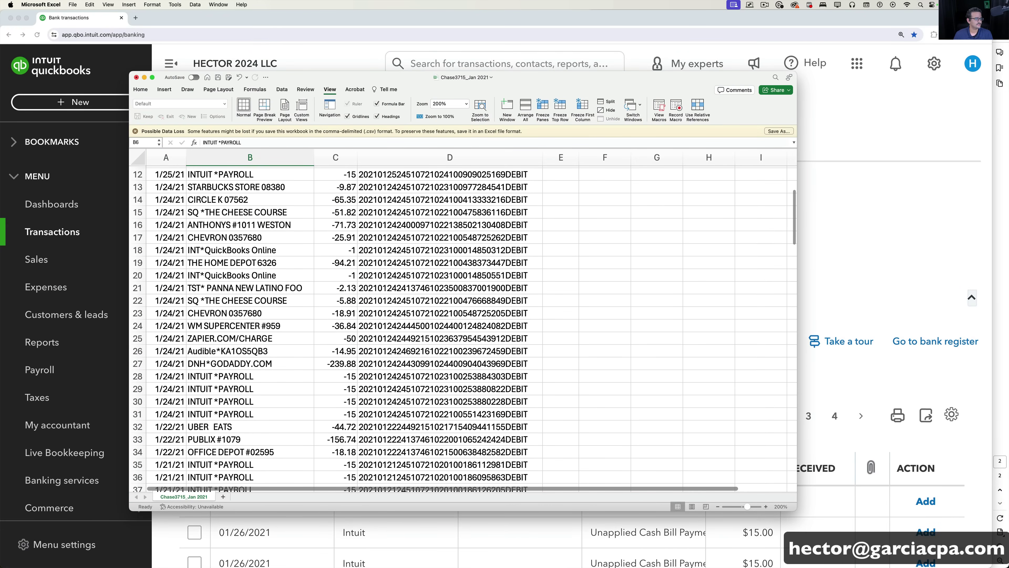
click(136, 77)
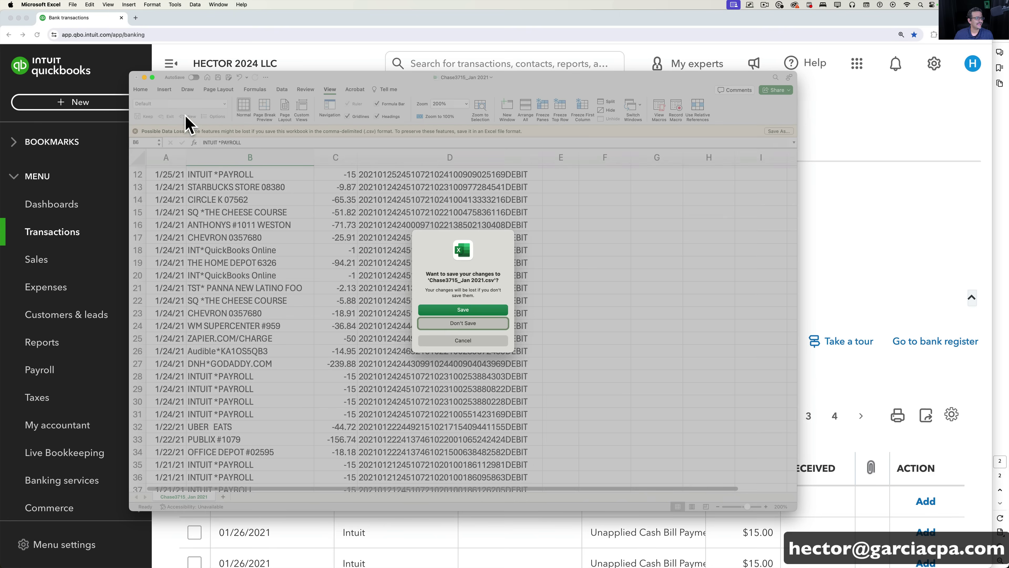
click(457, 323)
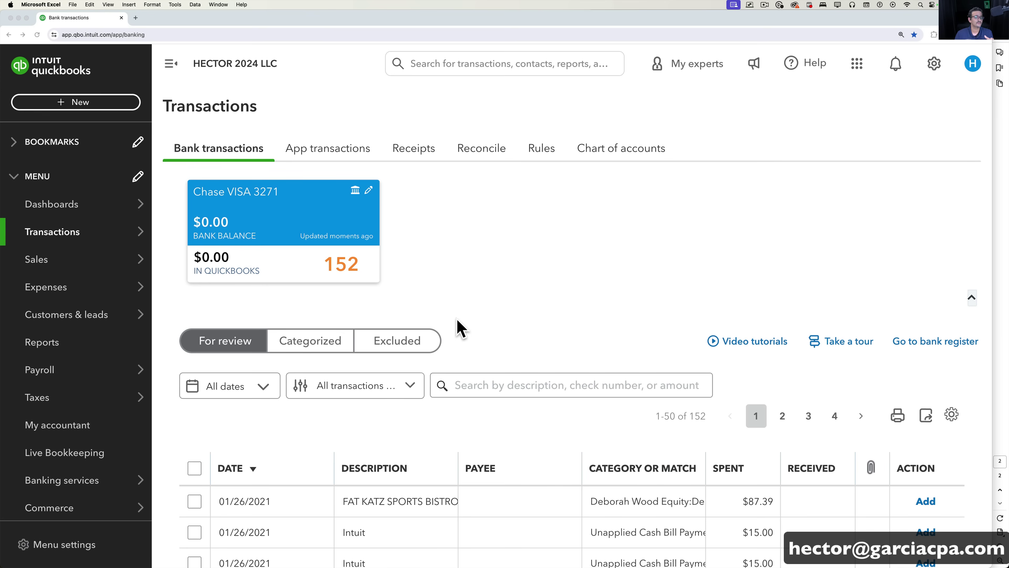
Step: Return to QuickBooks and examine the descriptions, suggested categories and amounts of the Chase VISA 3271 transactions for review
click(456, 328)
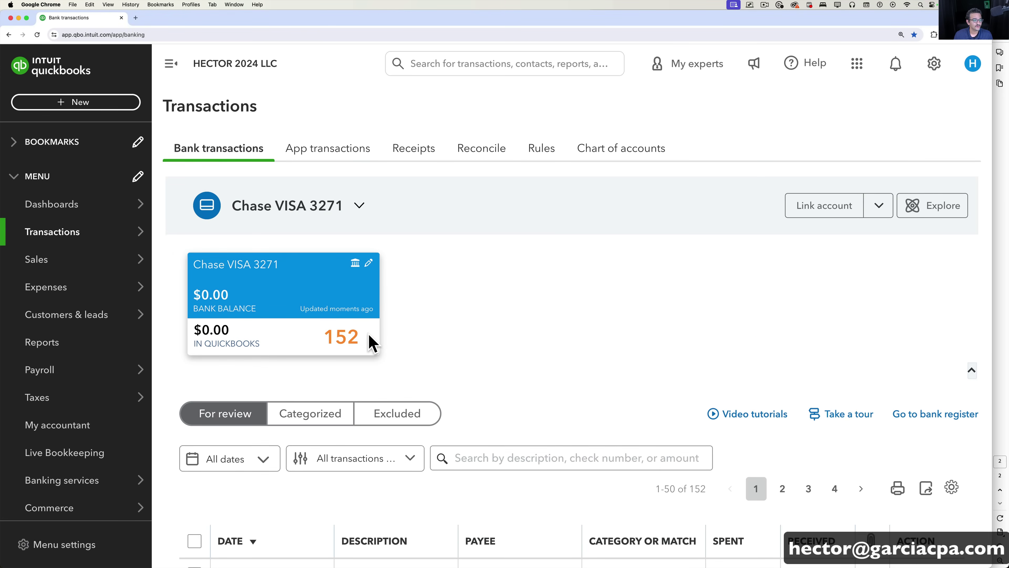
scroll(505, 366, down, 5)
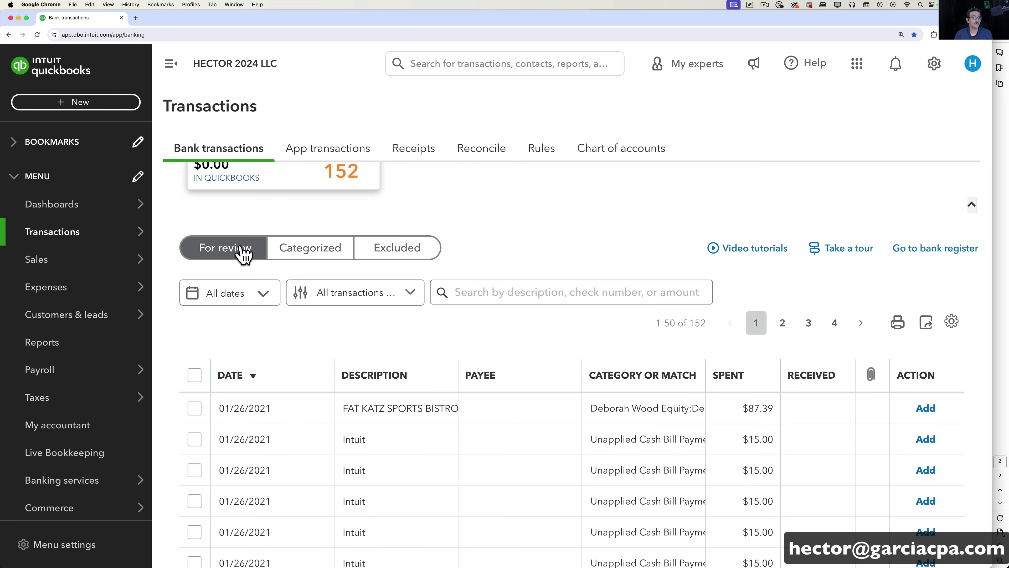
scroll(515, 330, down, 10)
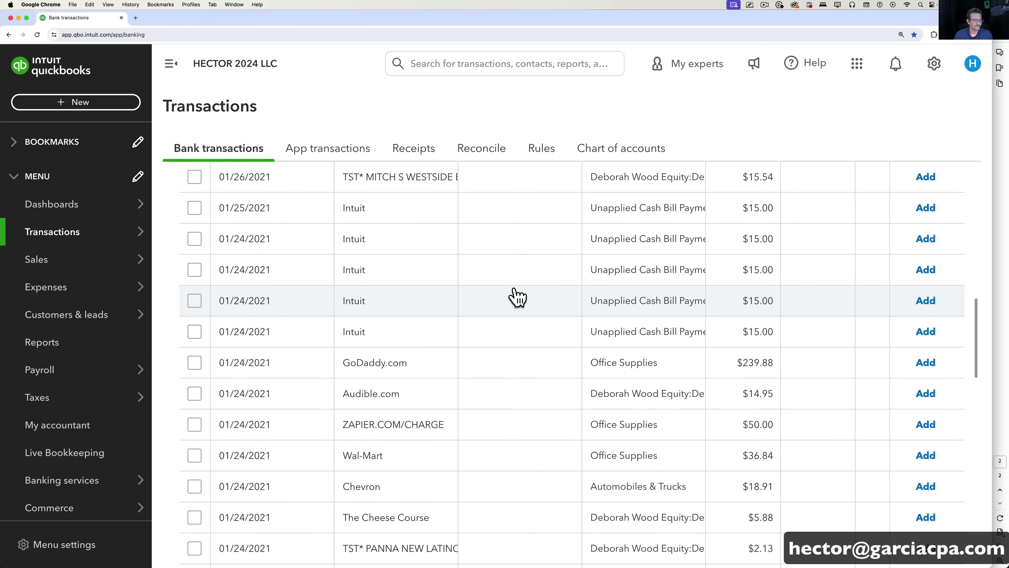
scroll(517, 296, up, 10)
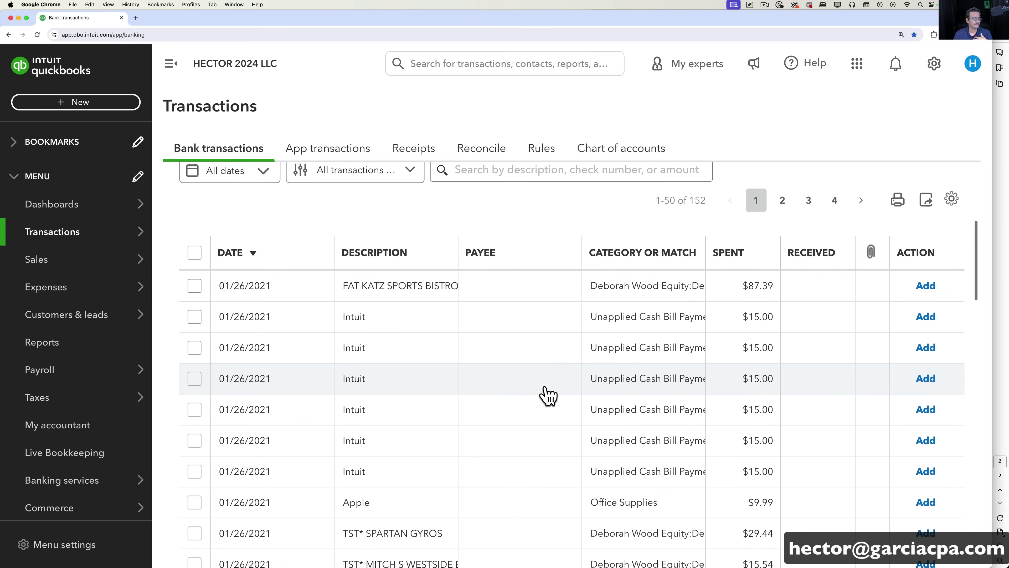
scroll(544, 377, up, 2)
scroll(514, 357, down, 10)
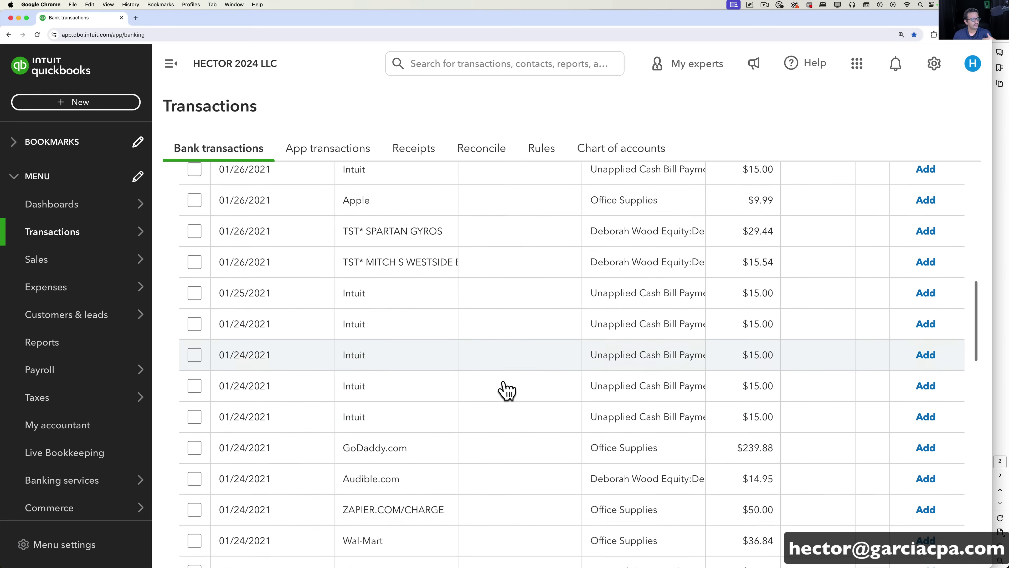
scroll(503, 391, down, 3)
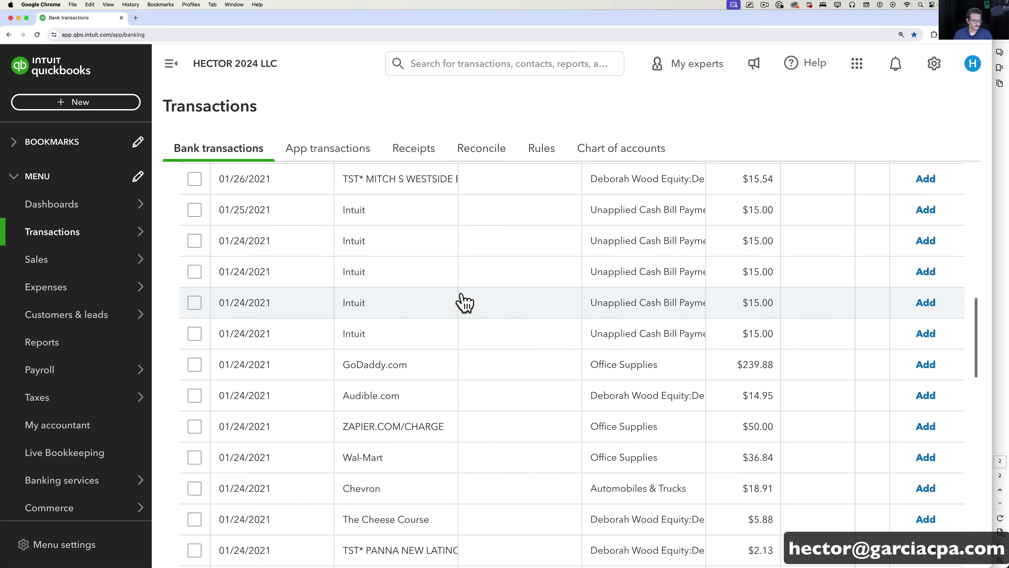
scroll(462, 303, up, 10)
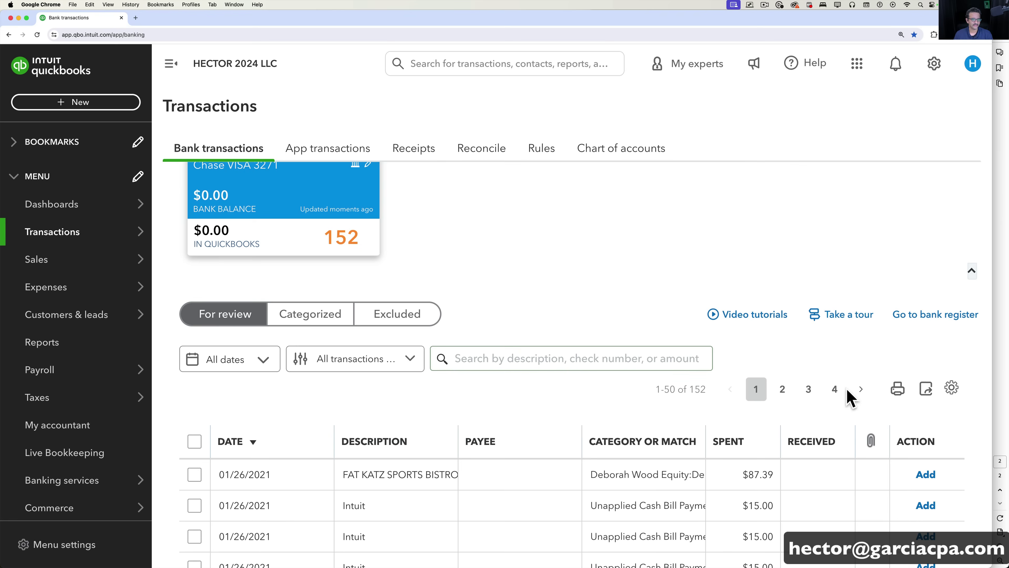
Step: Turn on grouping for the transactions for review and sort the list by description
click(951, 388)
scroll(952, 398, down, 5)
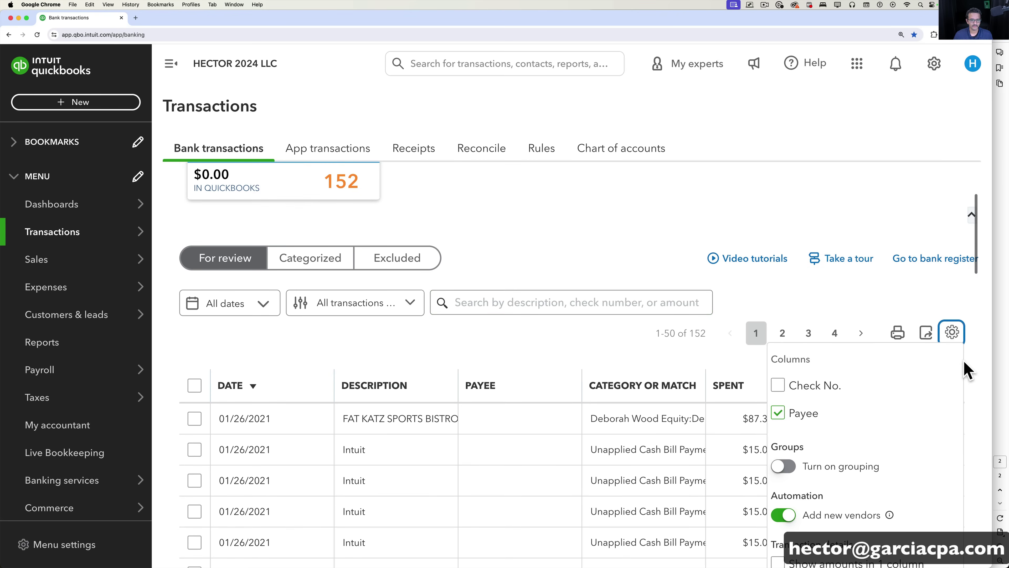
click(783, 329)
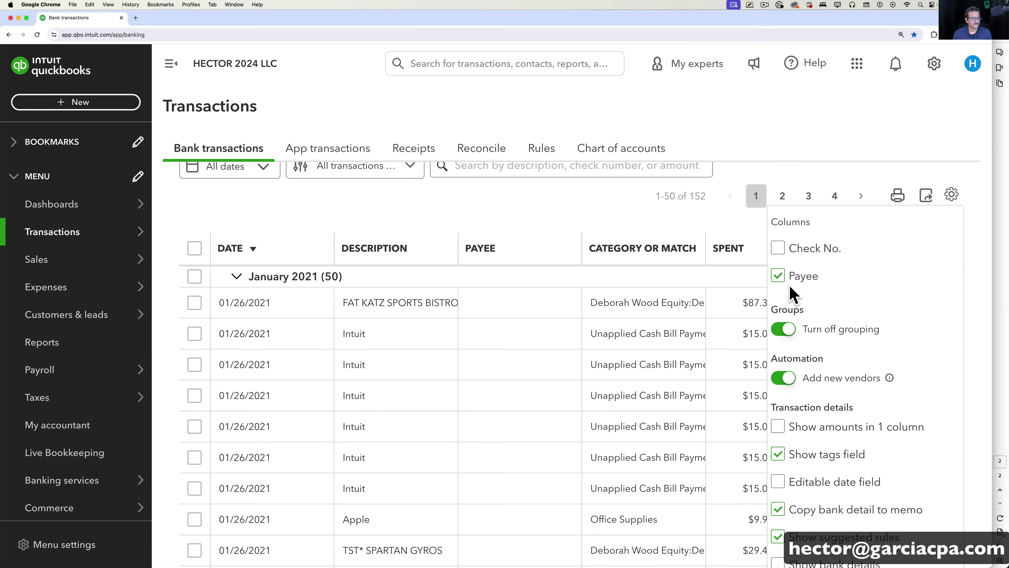
click(814, 148)
click(382, 248)
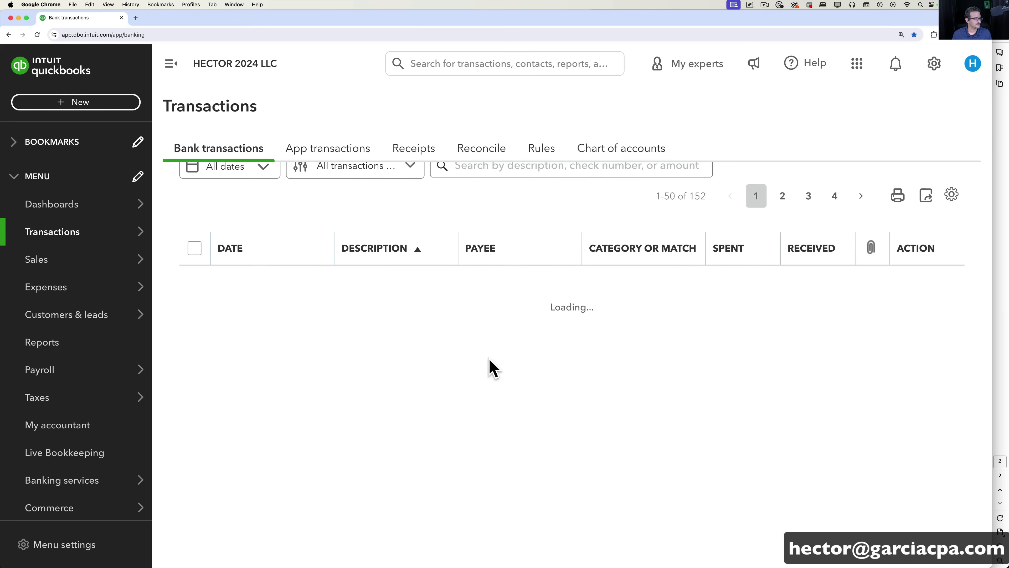
Step: Turn on Show bank details for the grouped transactions for review, comparing the list with and without the bank wording
scroll(450, 439, down, 3)
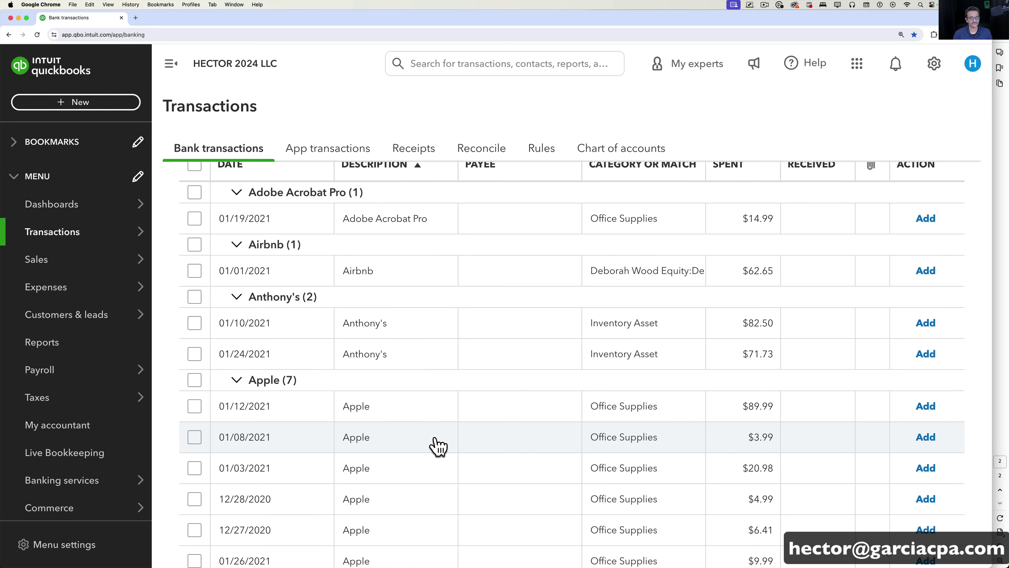
scroll(439, 445, up, 3)
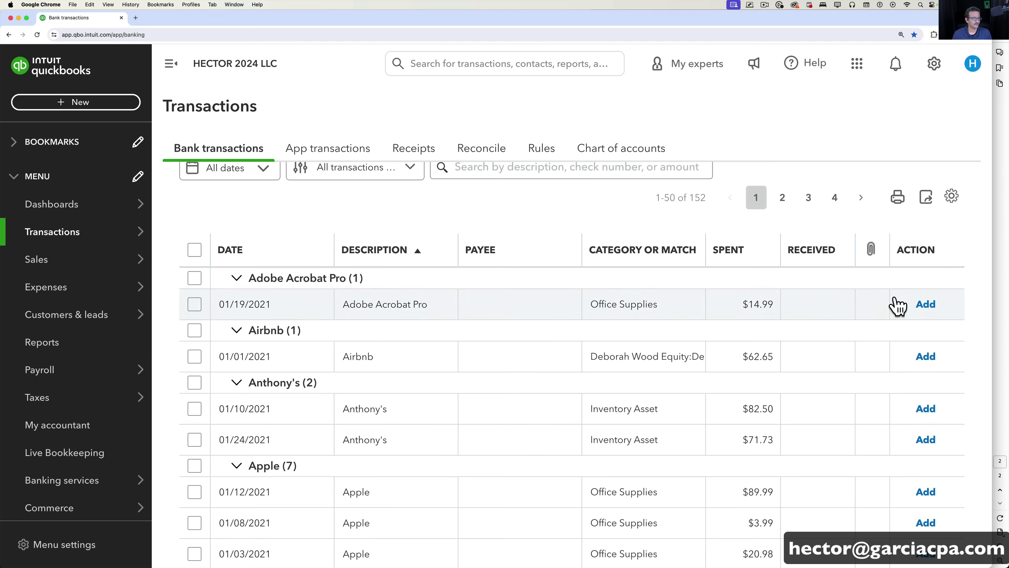
click(952, 196)
scroll(869, 457, down, 3)
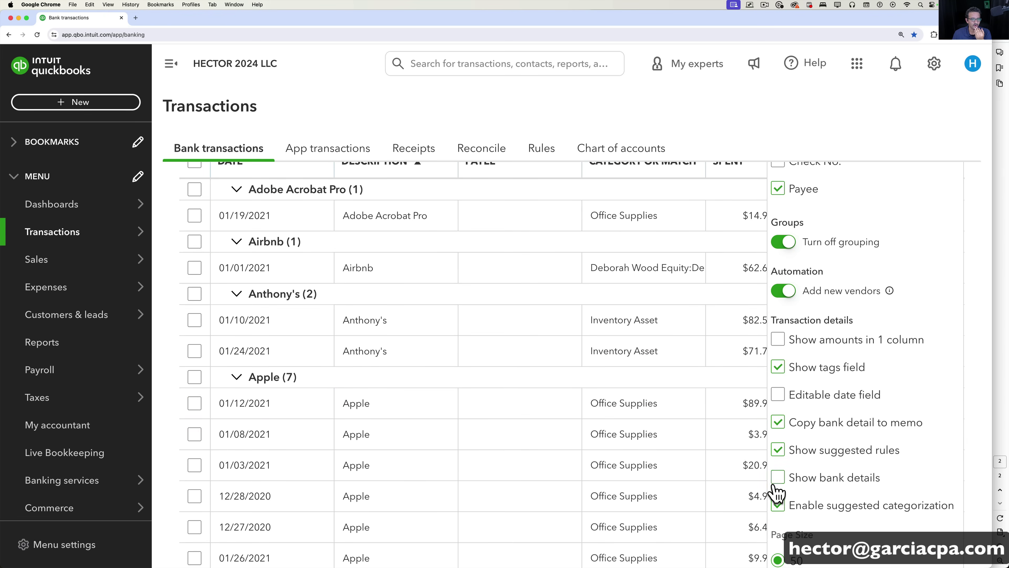
click(778, 478)
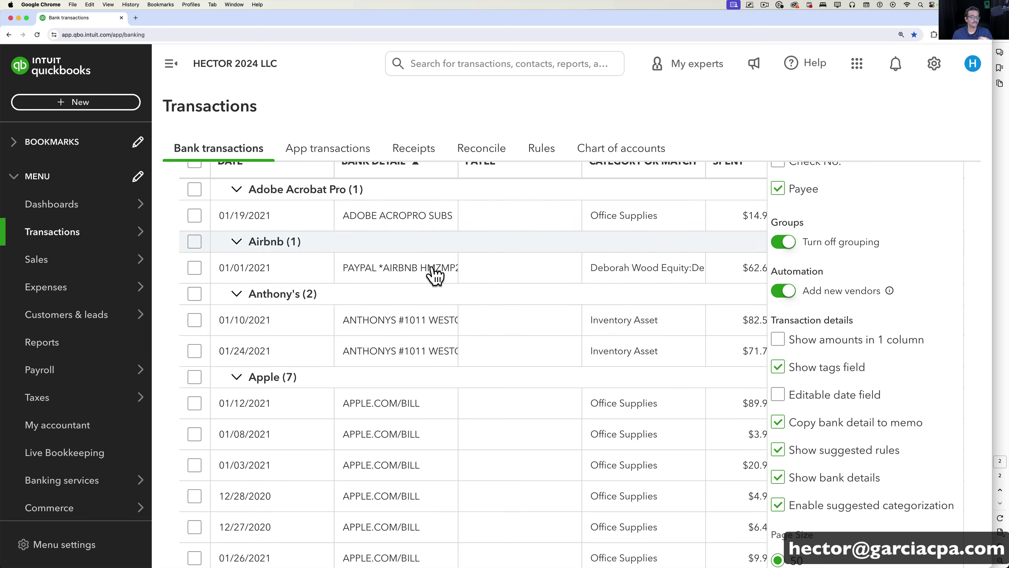
click(780, 478)
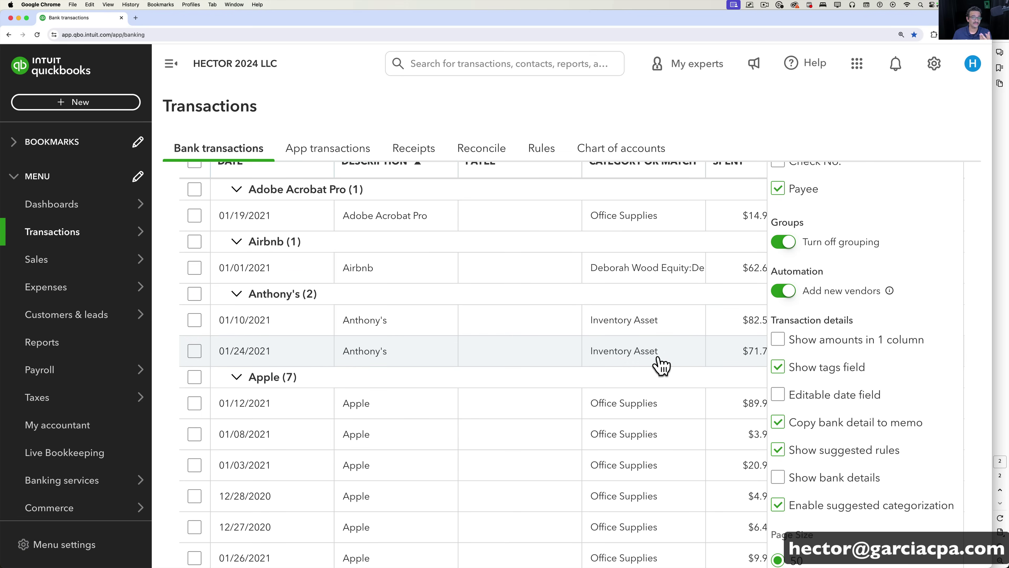
click(780, 480)
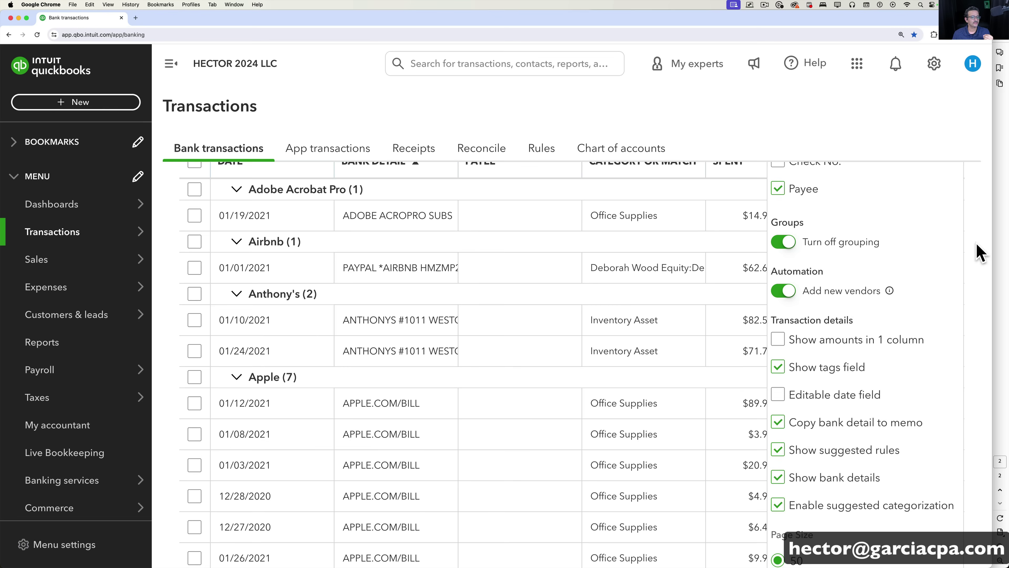
click(979, 253)
scroll(438, 387, up, 2)
Step: Collapse the navigation menu and widen the browser window to give the transaction list more room
scroll(438, 388, down, 1)
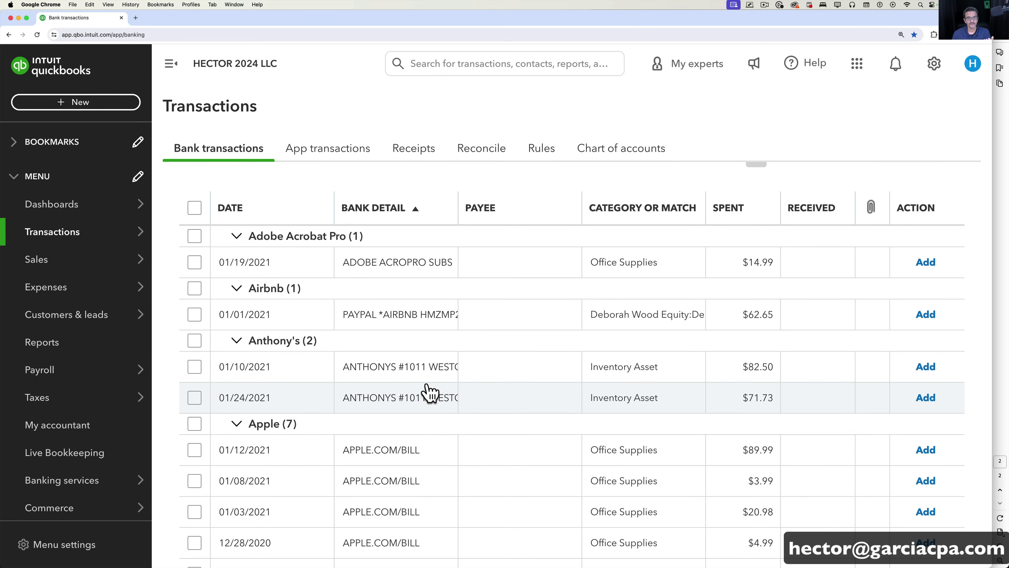
scroll(475, 423, down, 1)
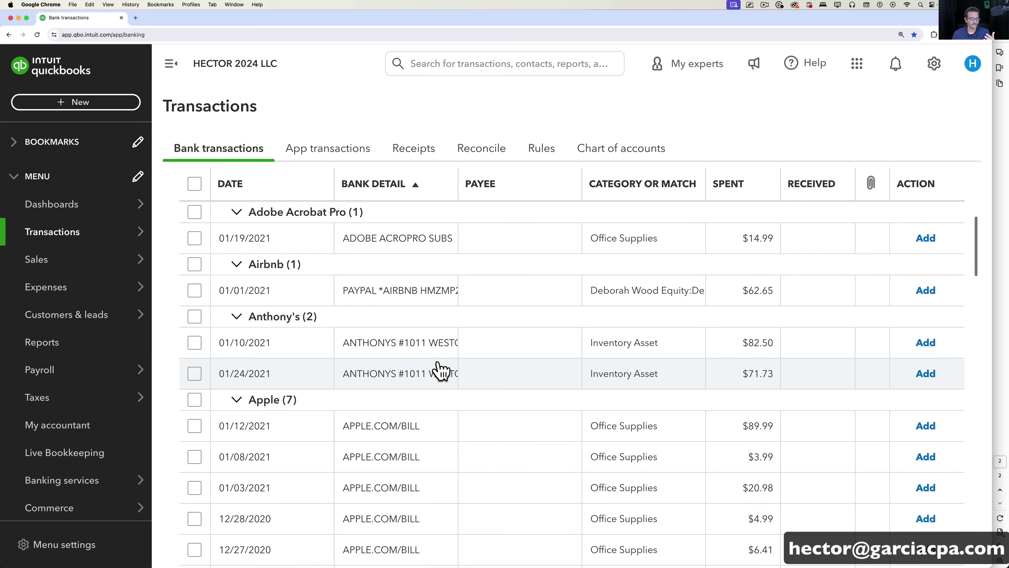
scroll(456, 381, down, 1)
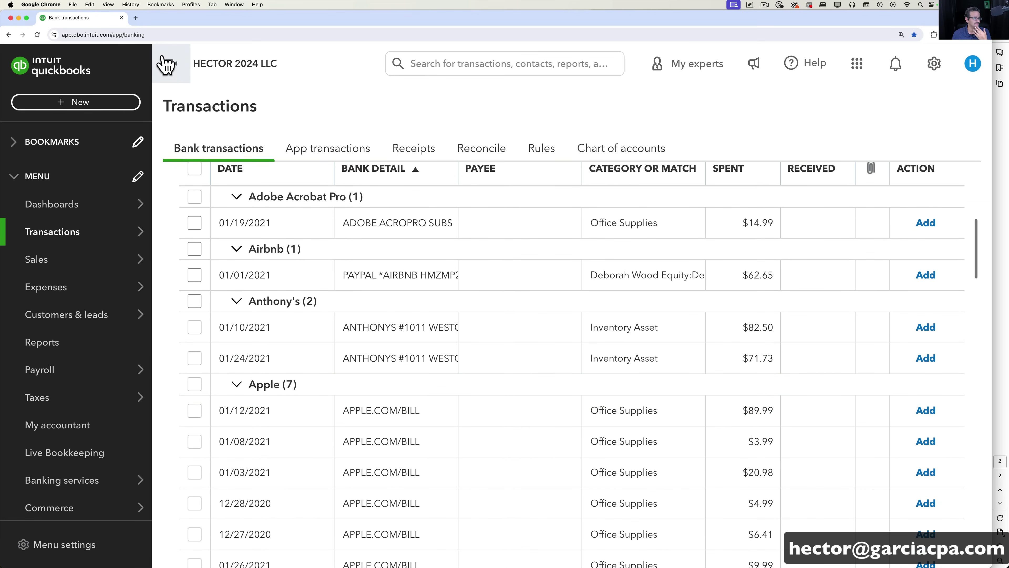
click(170, 68)
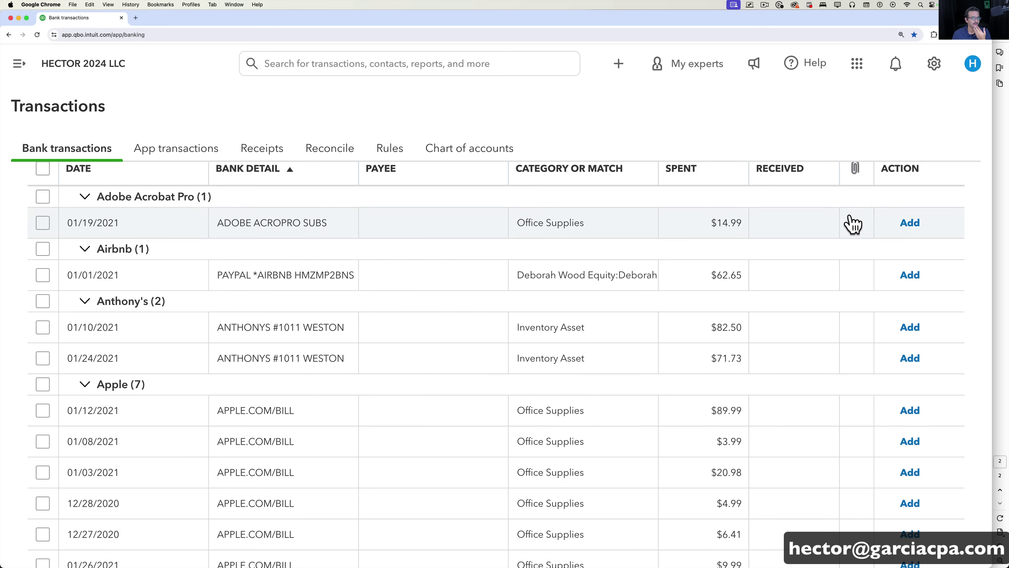
drag(991, 227, 1008, 227)
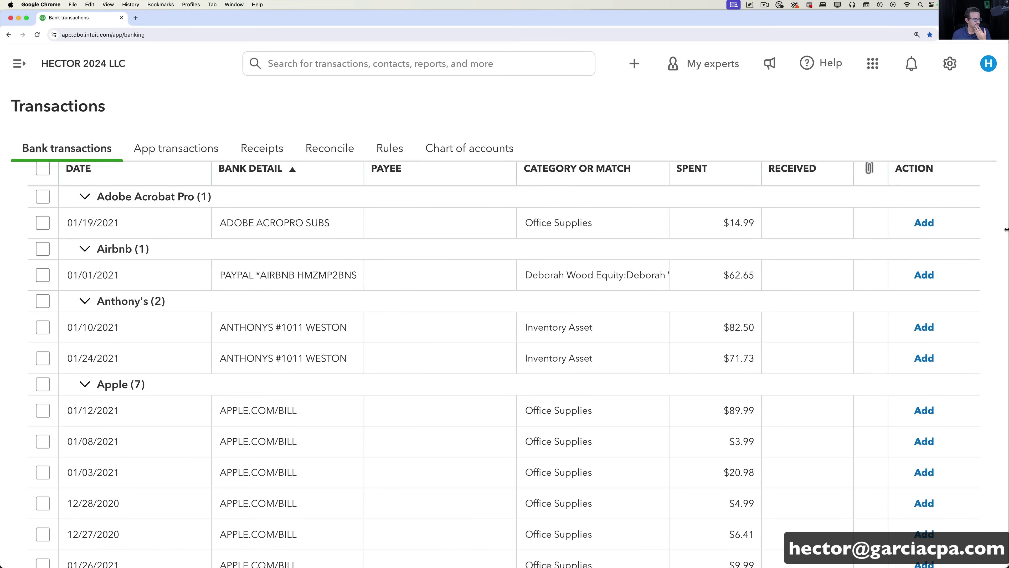
Step: Create the vendor Anthony's Pizza as payee of the 01/10/2021 ANTHONYS #1011 WESTON transaction
click(294, 331)
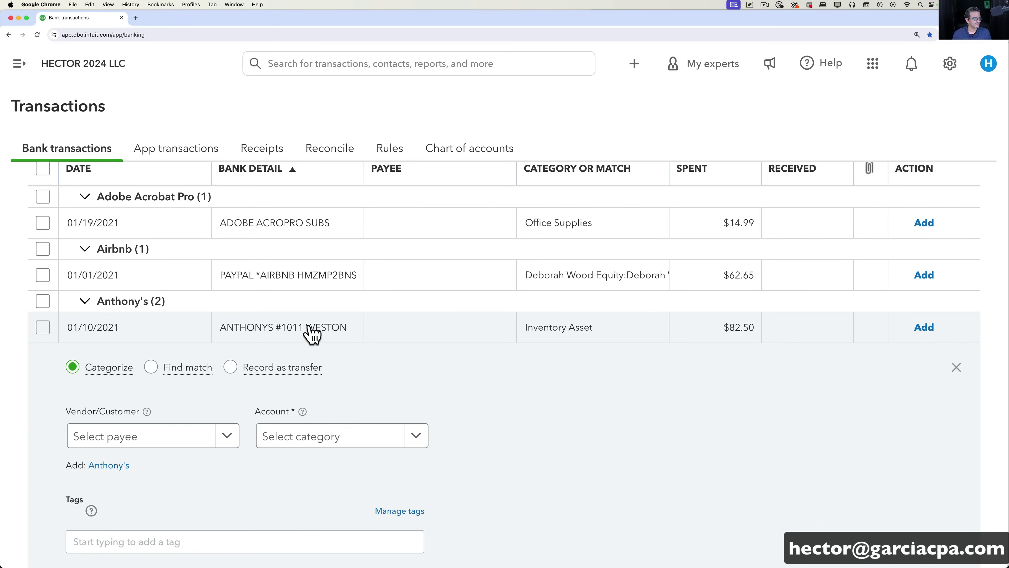
scroll(394, 365, up, 1)
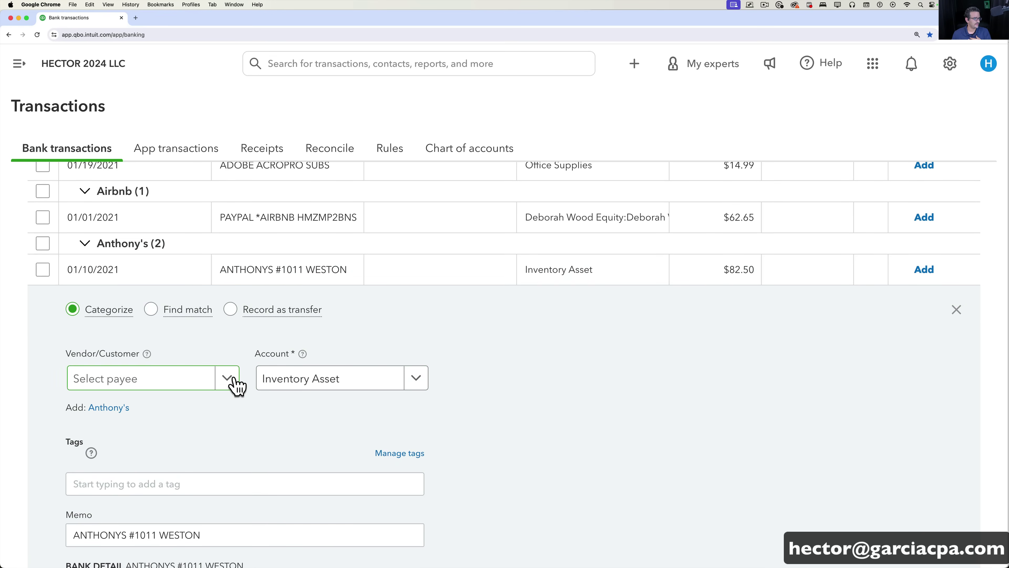
click(234, 382)
click(118, 176)
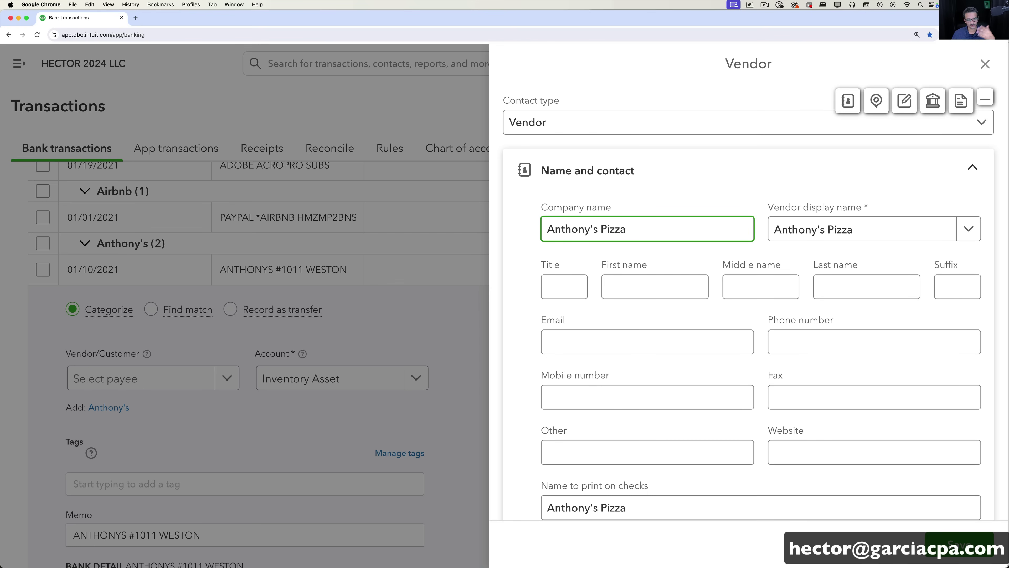
click(959, 548)
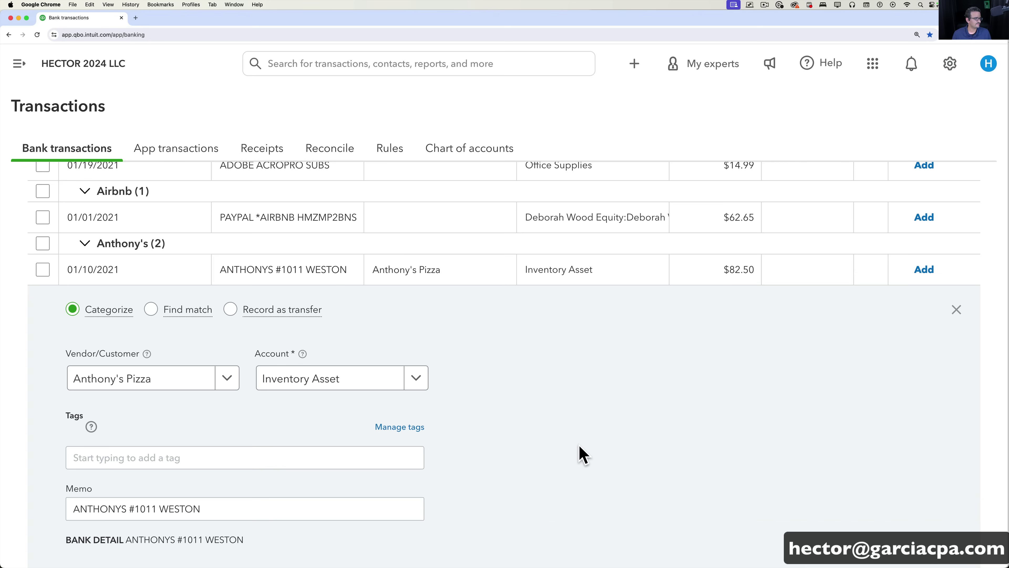
Step: Set the 01/10/2021 Anthony's transaction's account to Meals and Entertainment and add it to the books
click(351, 384)
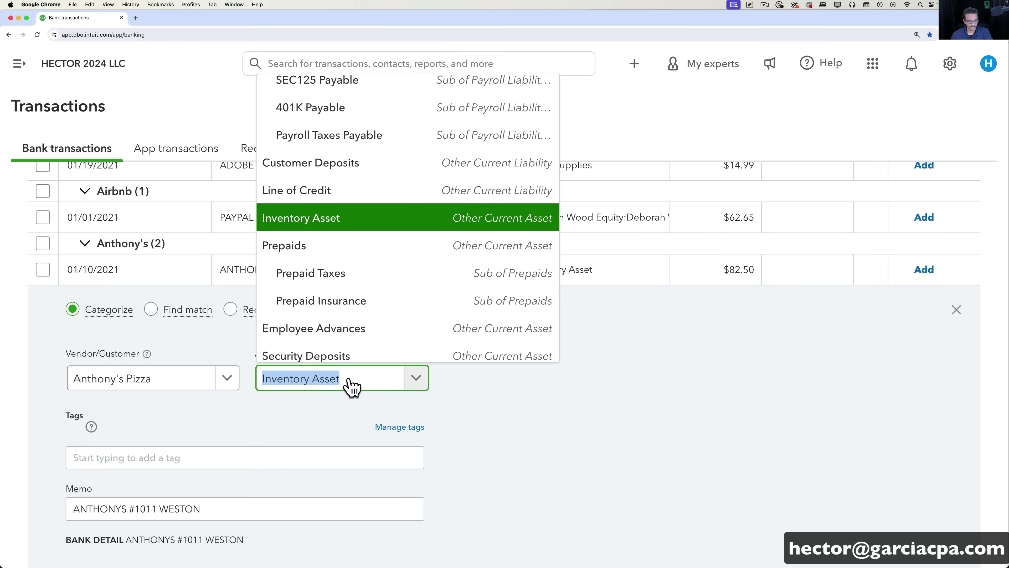
text(meals)
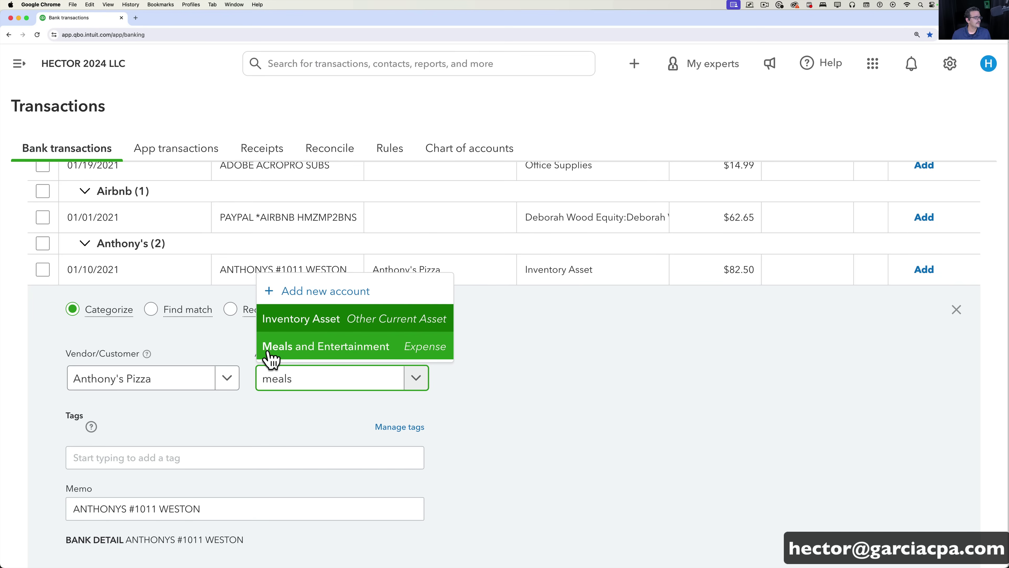
click(329, 350)
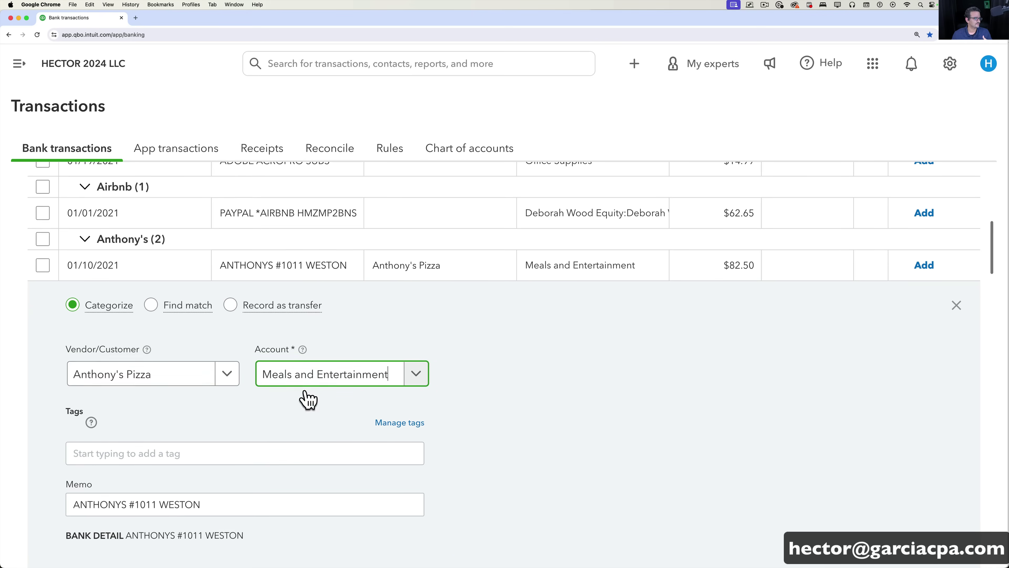
scroll(309, 399, down, 1)
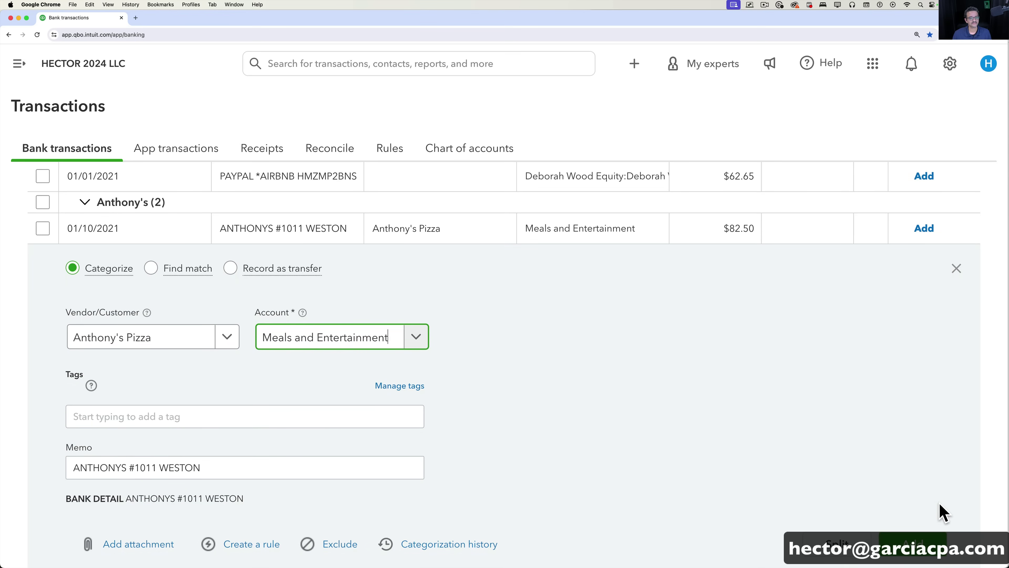
click(925, 545)
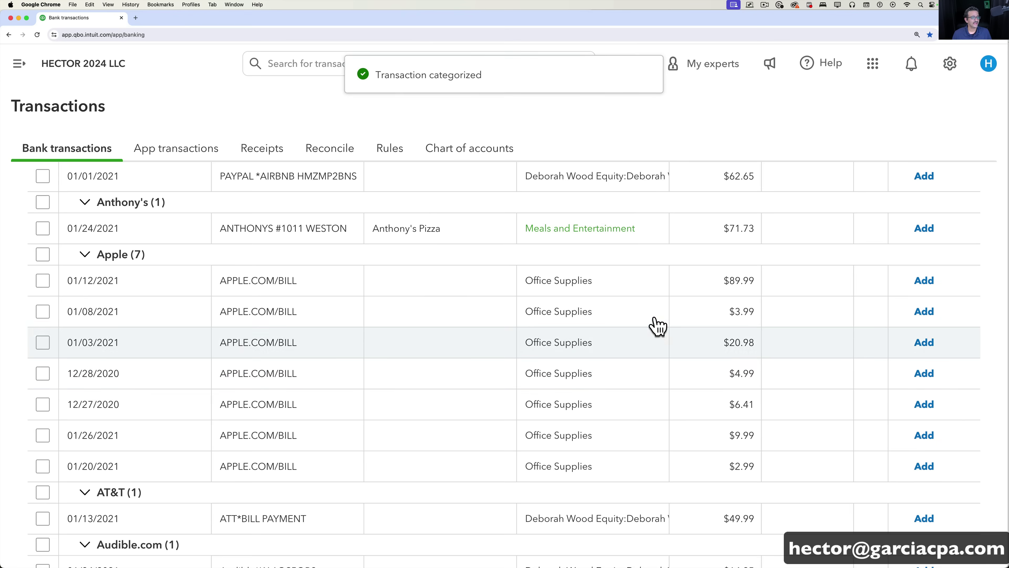
Step: Check the payee and account of the 01/24/2021 Anthony's transaction, add it, and dismiss the same-category question without choosing an answer
scroll(658, 326, up, 2)
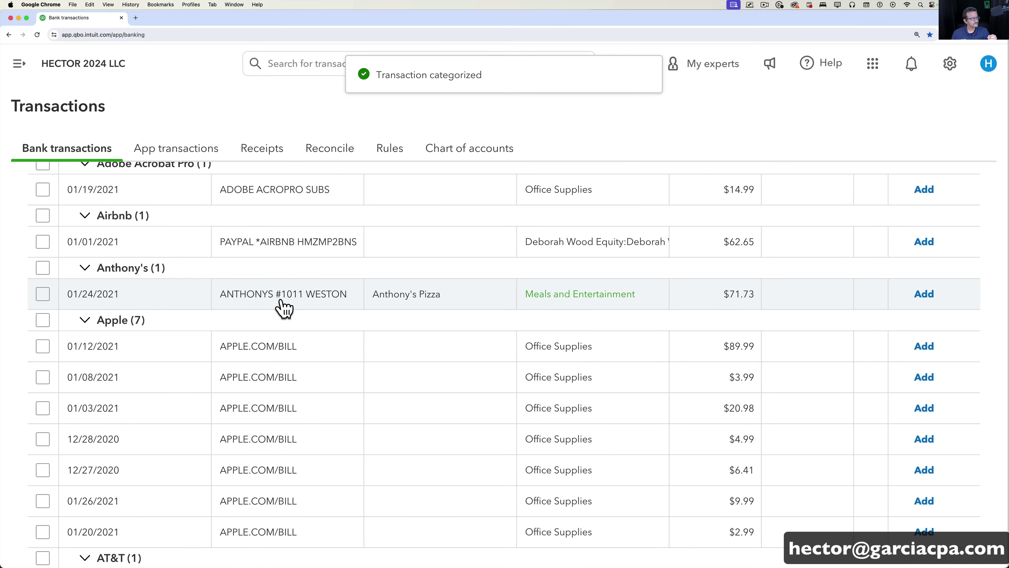
click(300, 298)
scroll(532, 374, down, 2)
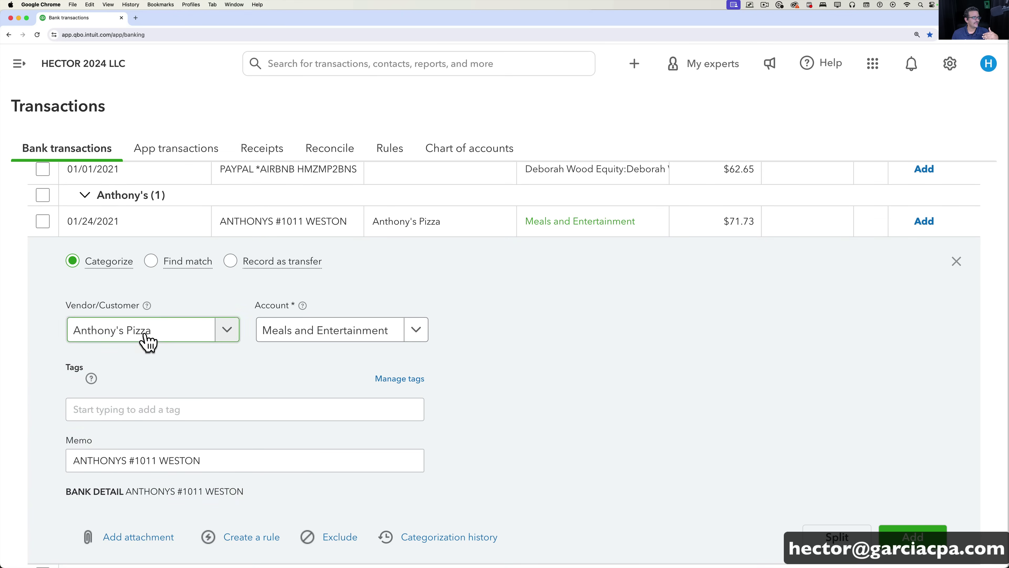
click(163, 333)
click(544, 355)
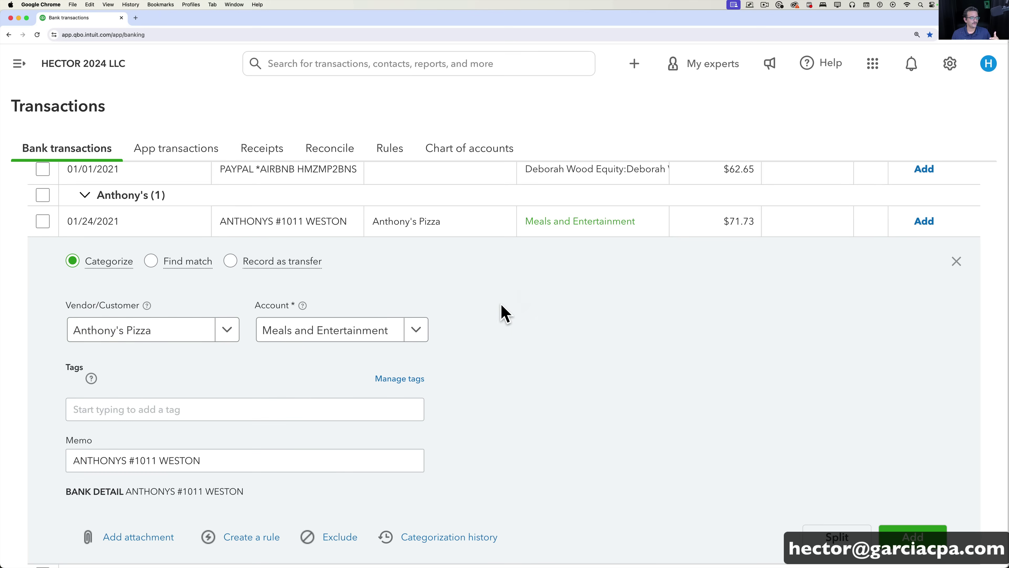
click(398, 334)
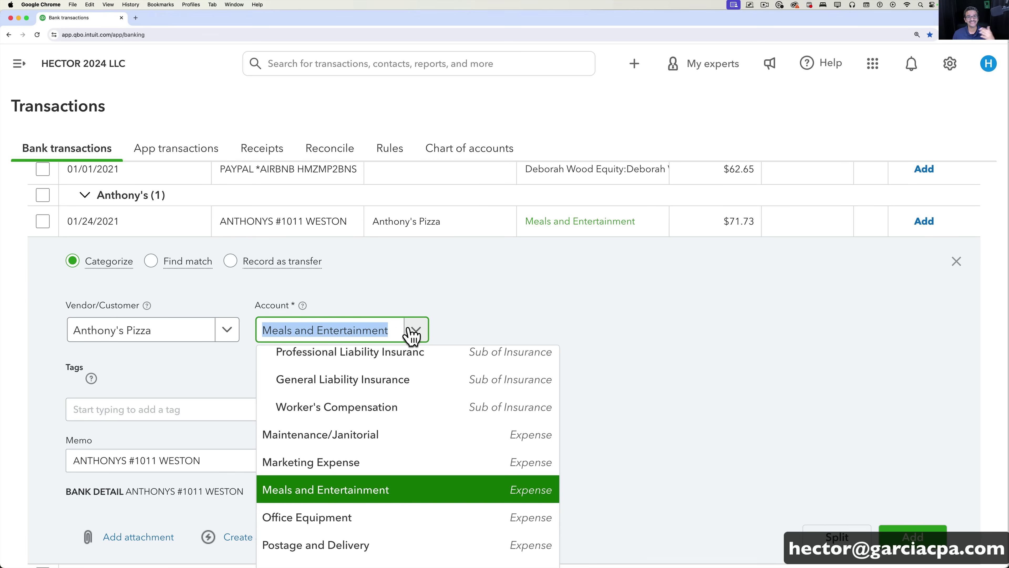
click(554, 346)
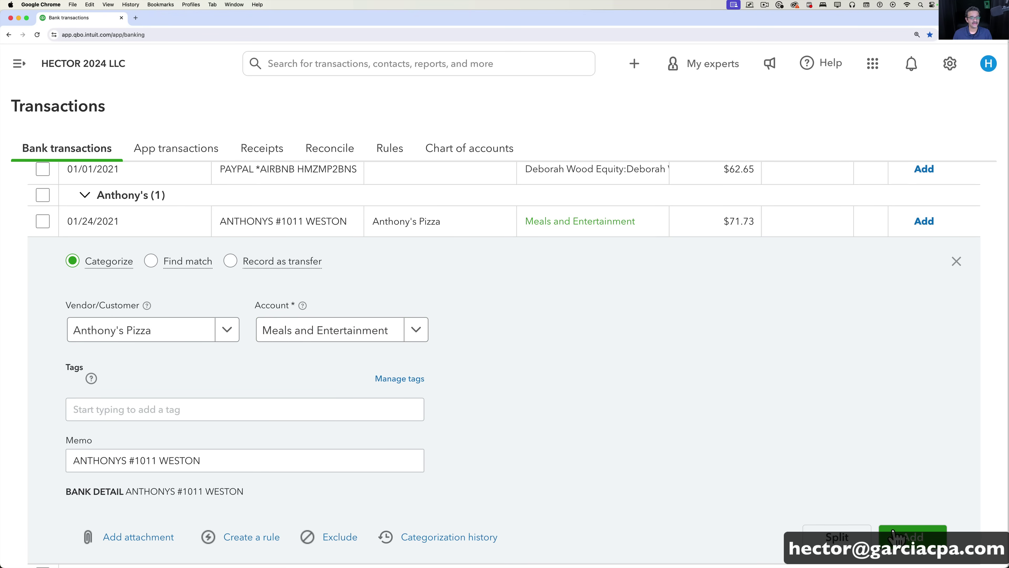
click(929, 540)
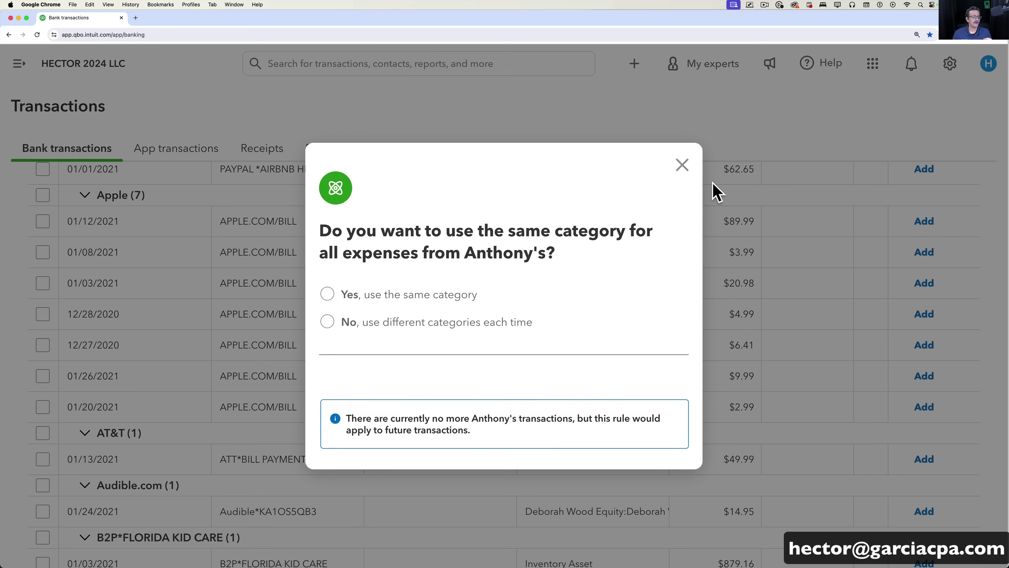
click(682, 165)
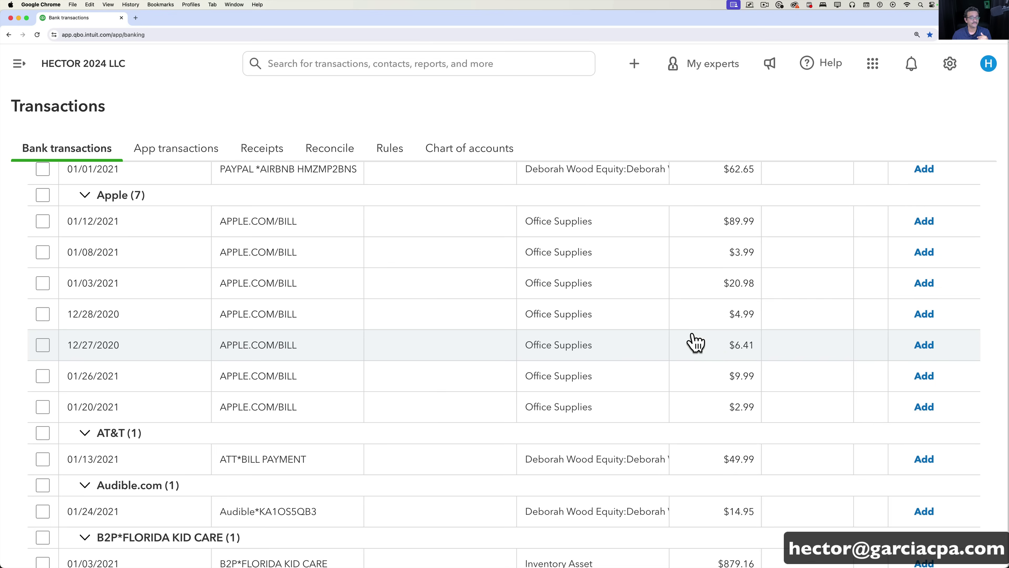
Step: Select the whole Chevron group of transactions and open it for bulk editing
scroll(690, 342, down, 1)
scroll(376, 398, down, 10)
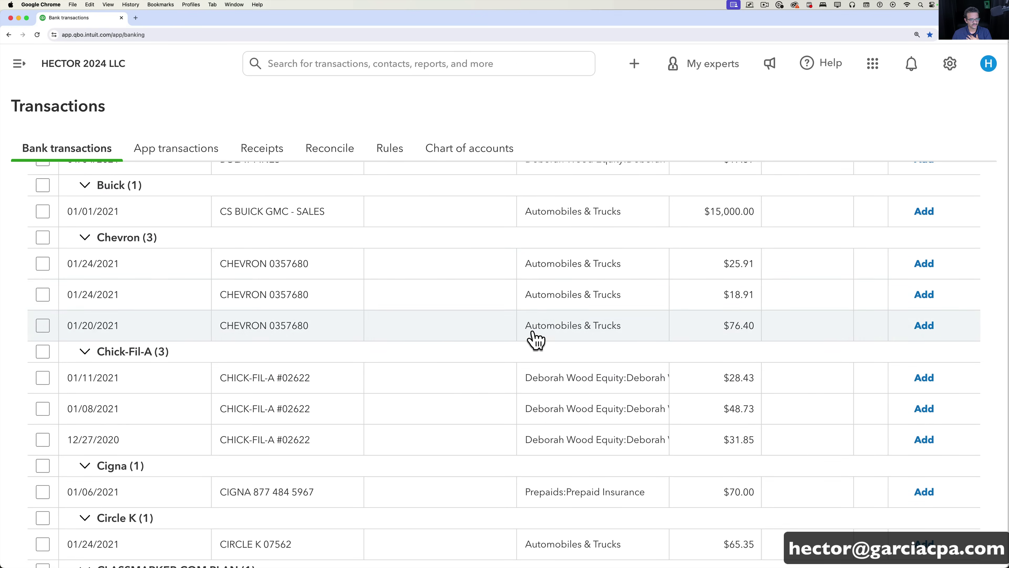
scroll(468, 338, up, 1)
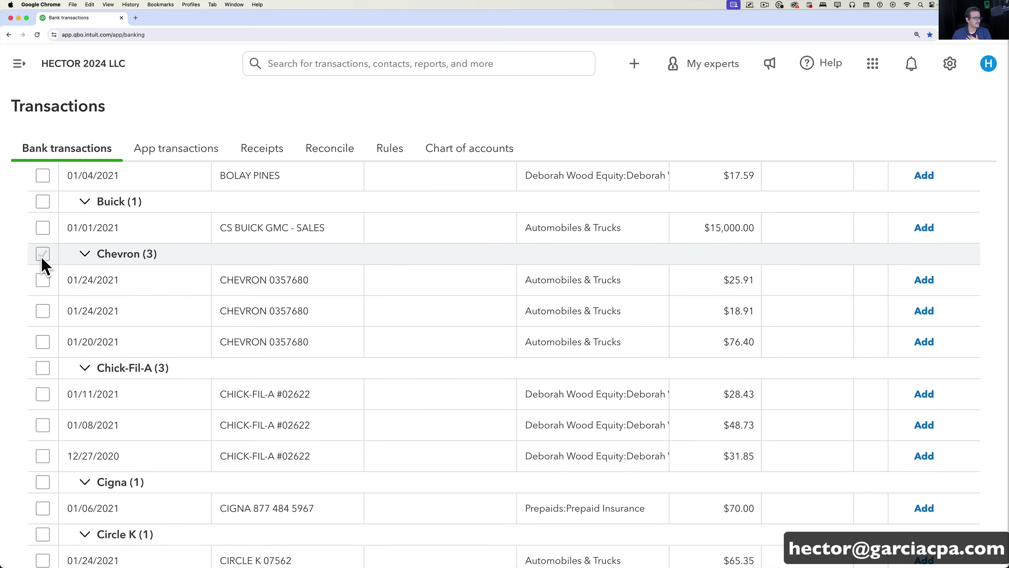
click(43, 254)
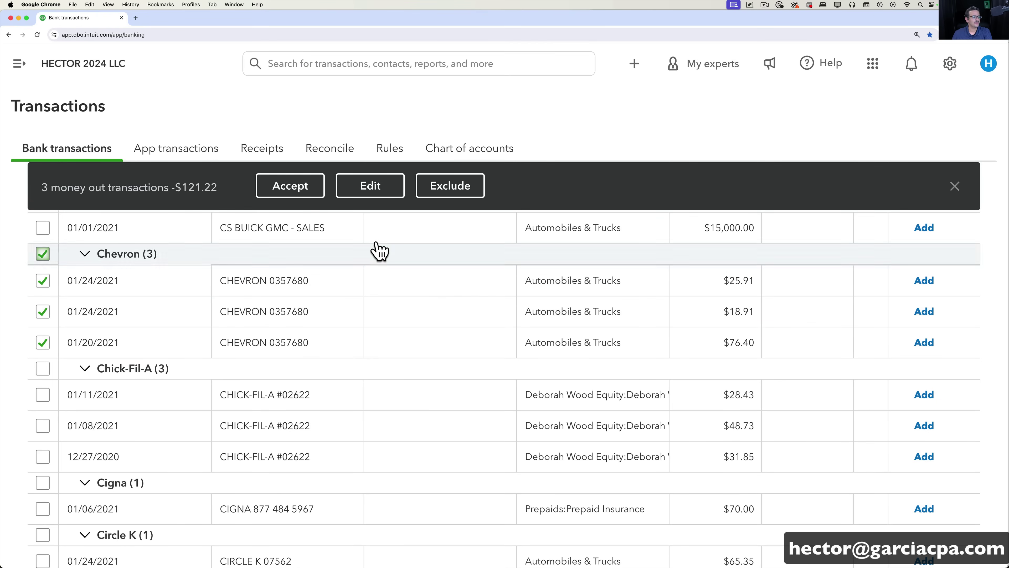
click(379, 188)
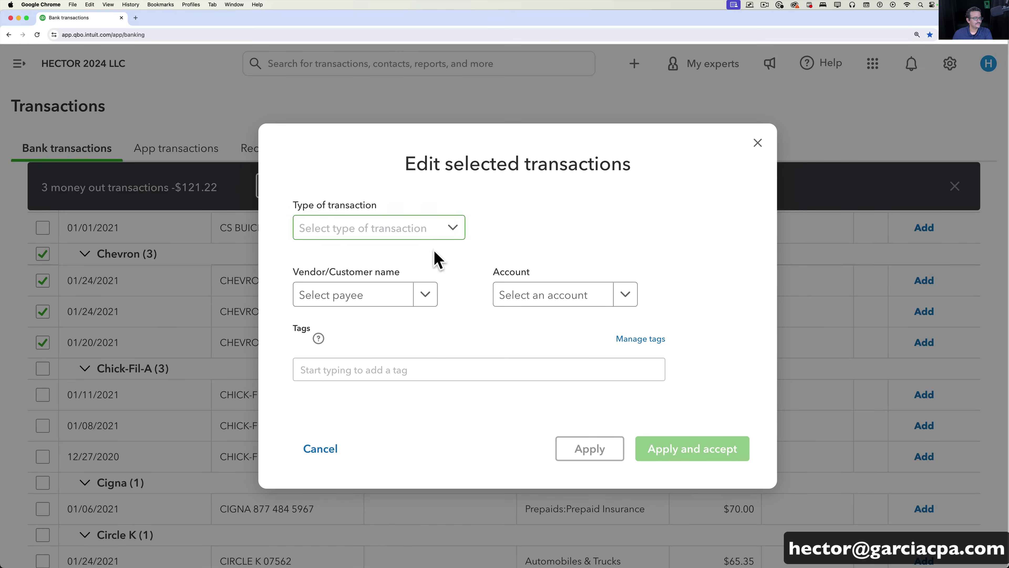
Step: Create Chevron as a new payee for the selected Chevron transactions
click(425, 295)
text(?C)
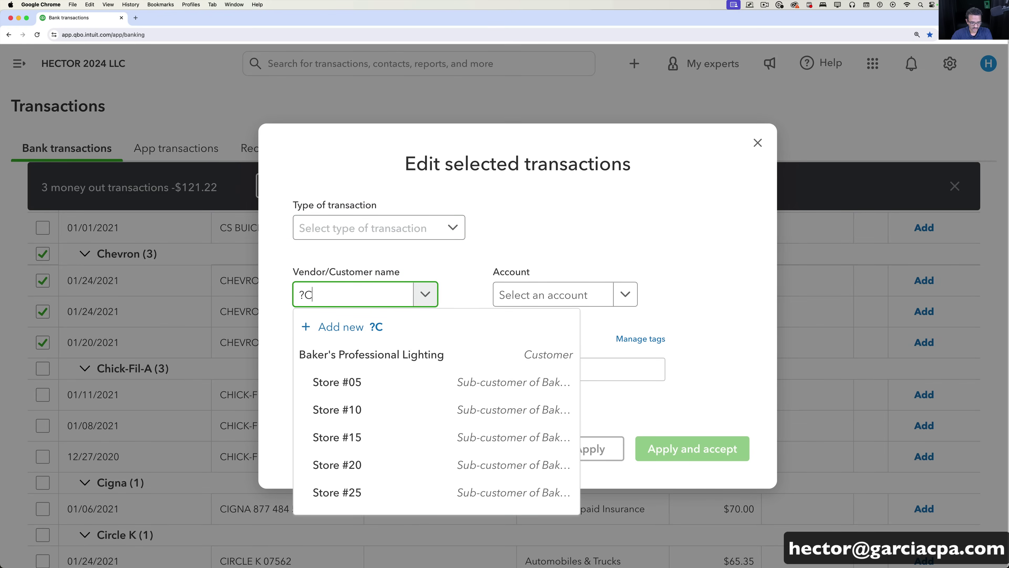
key(BackSpace)
key(BackSpace)
key(BackSpace)
key(BackSpace)
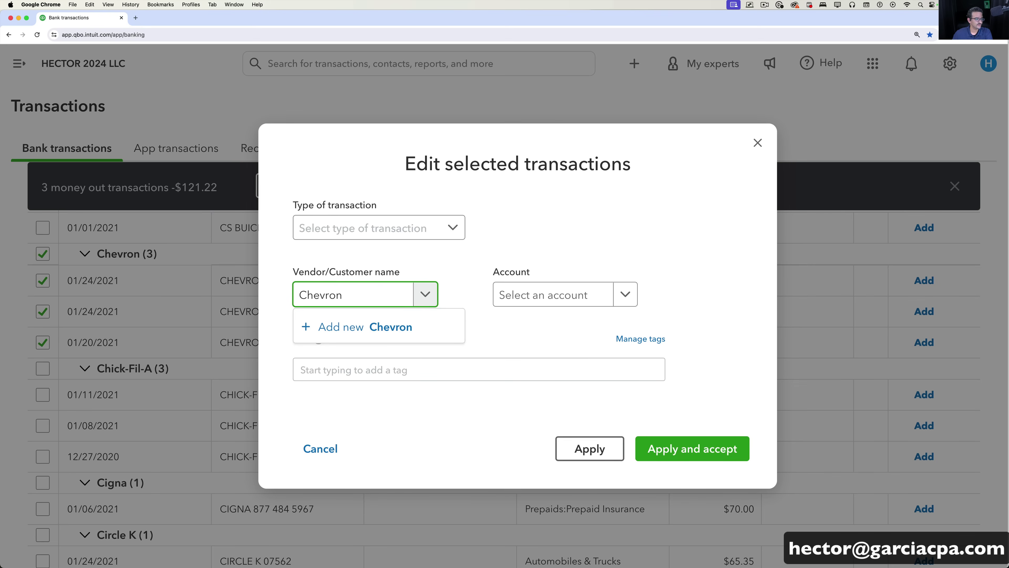
click(428, 334)
click(958, 555)
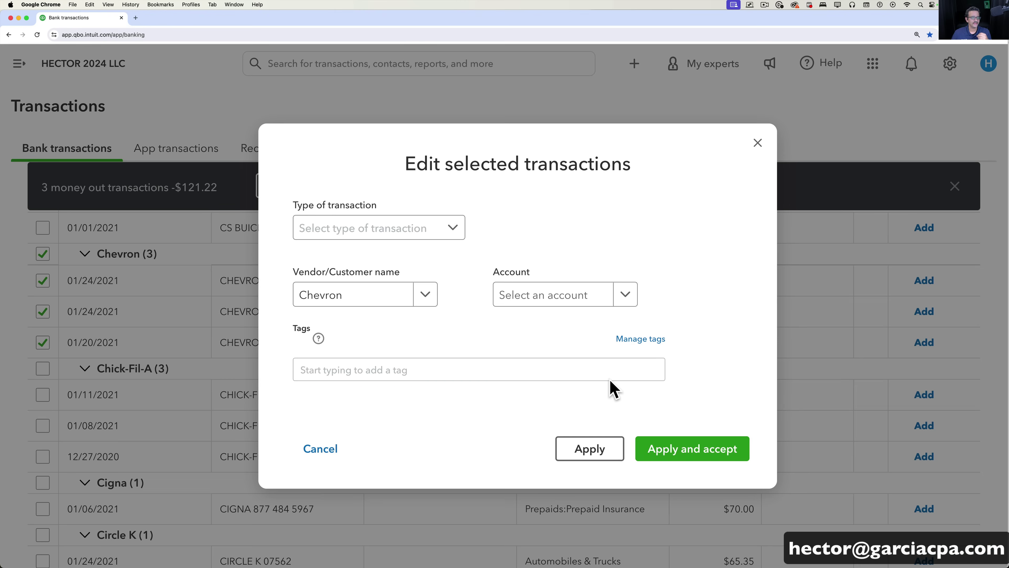
click(565, 302)
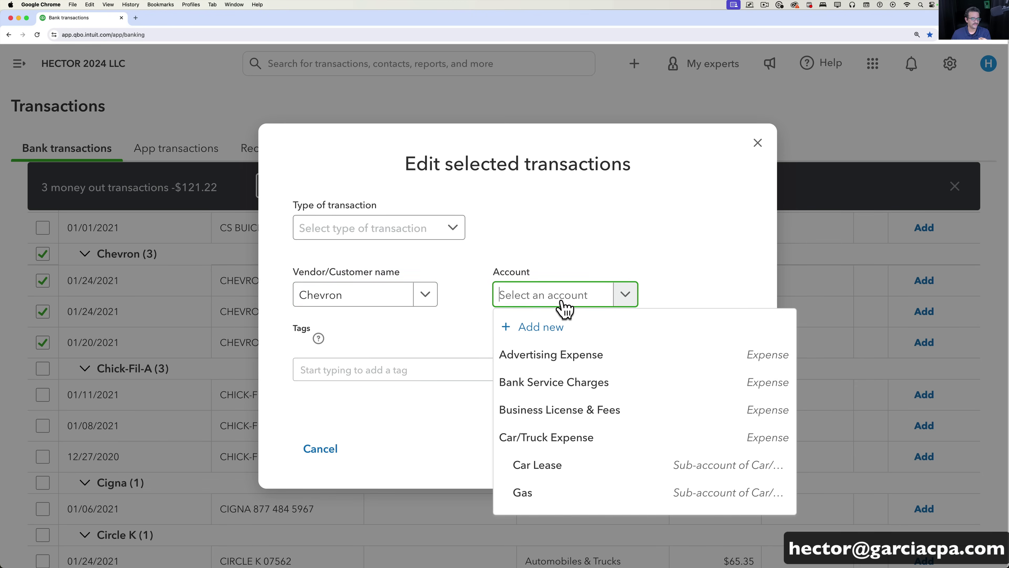
text(auto)
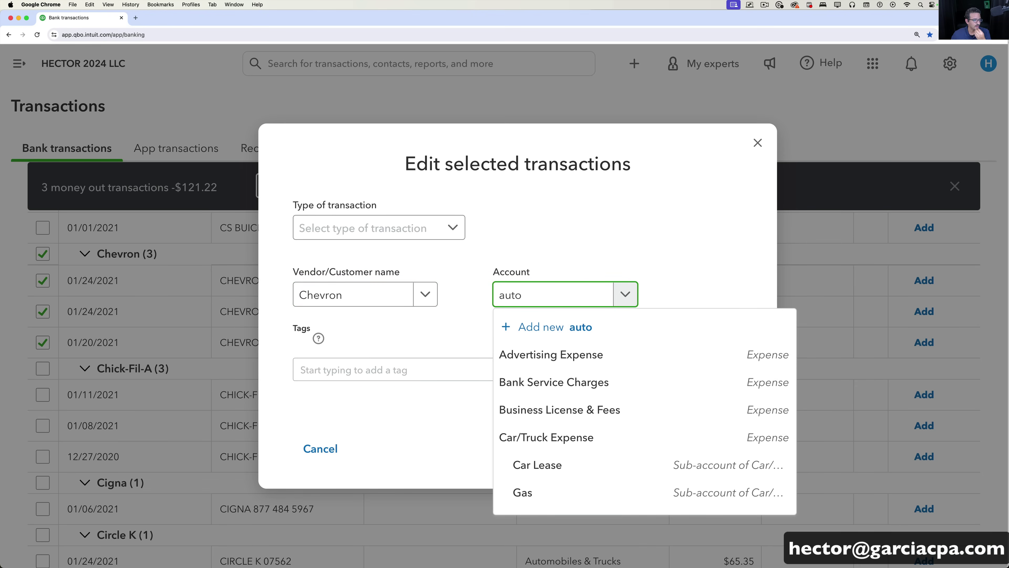
click(572, 387)
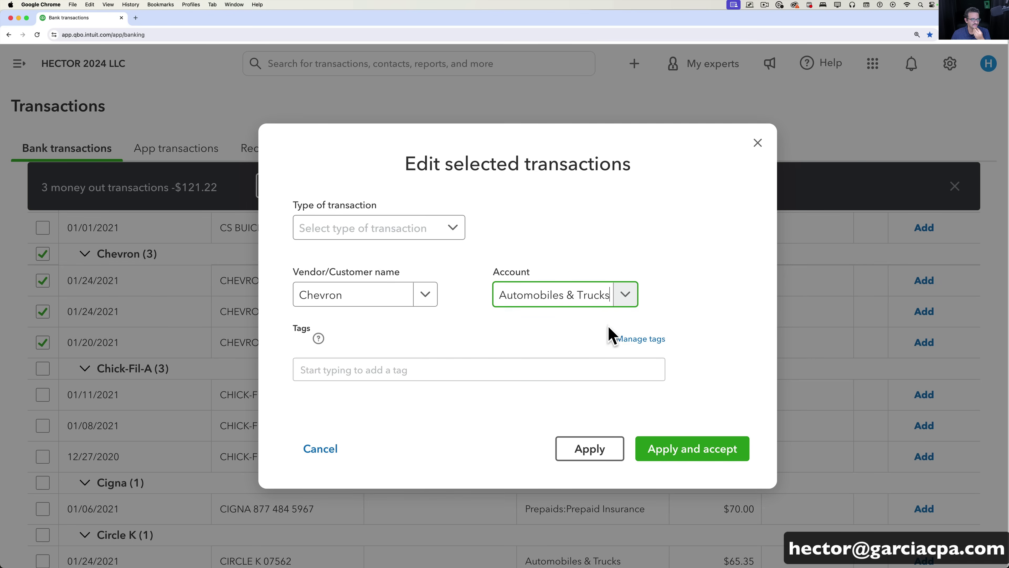
Step: Set the Chevron transactions' account to Car/Truck Expense:Gas and accept them, closing the same-category question without an answer
click(626, 297)
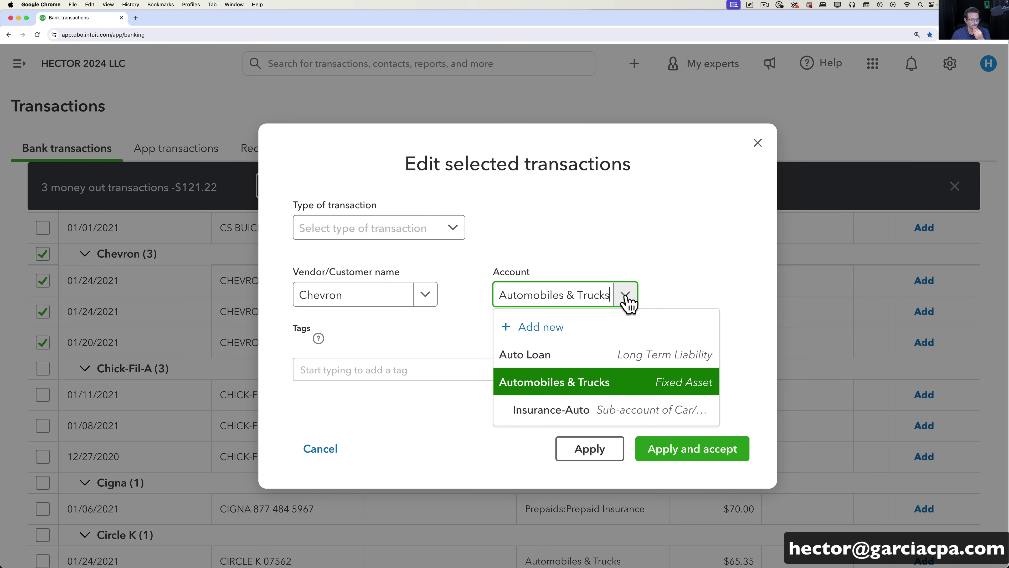
click(628, 299)
text(gas)
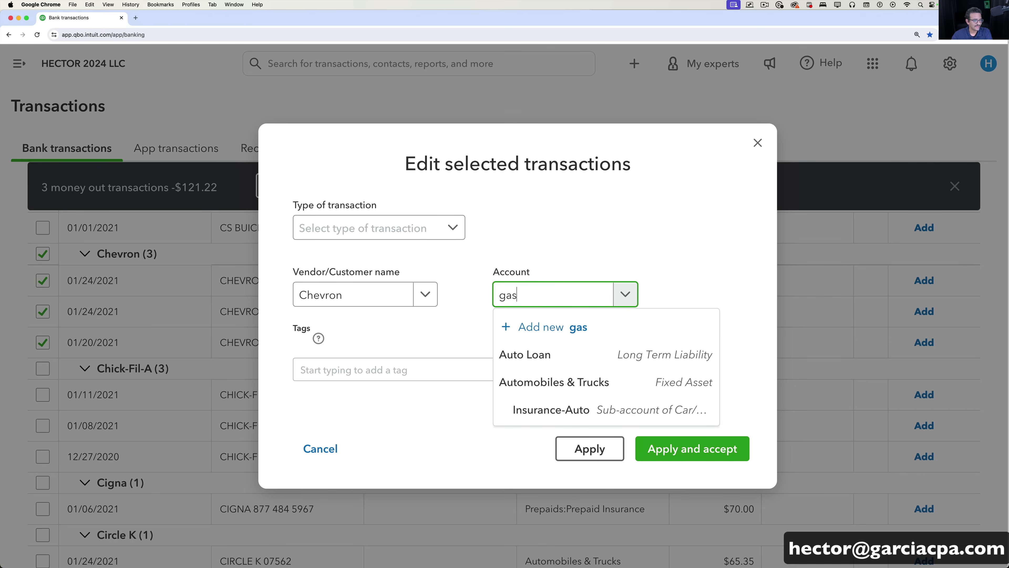
click(546, 391)
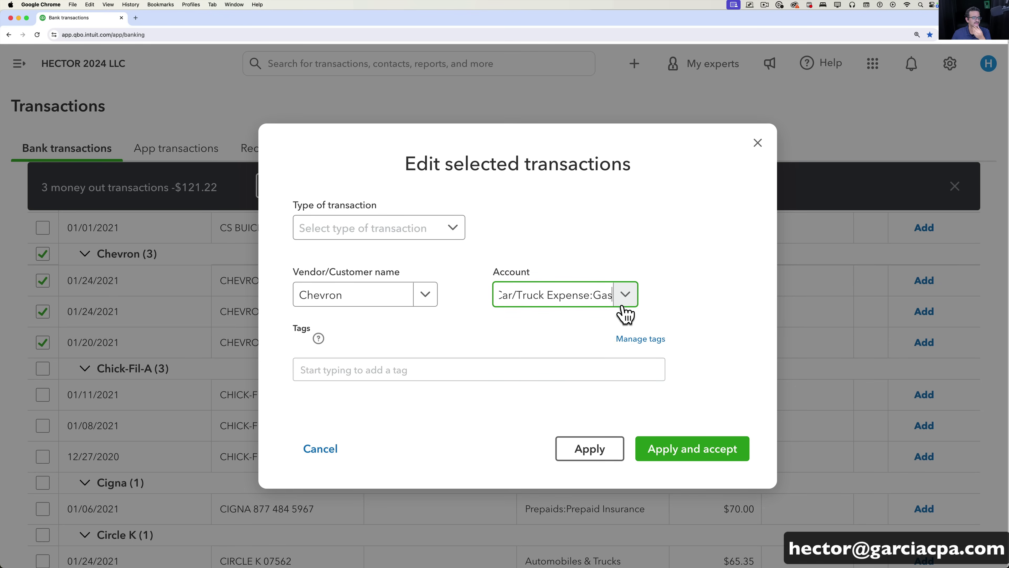
click(625, 304)
click(522, 379)
click(528, 296)
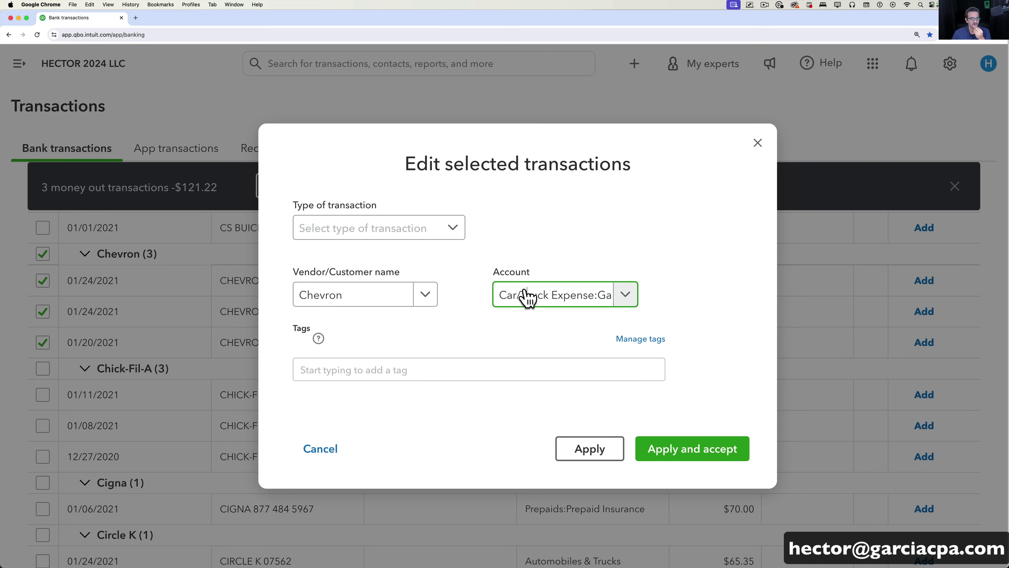
click(510, 299)
click(565, 298)
drag(565, 302, 624, 304)
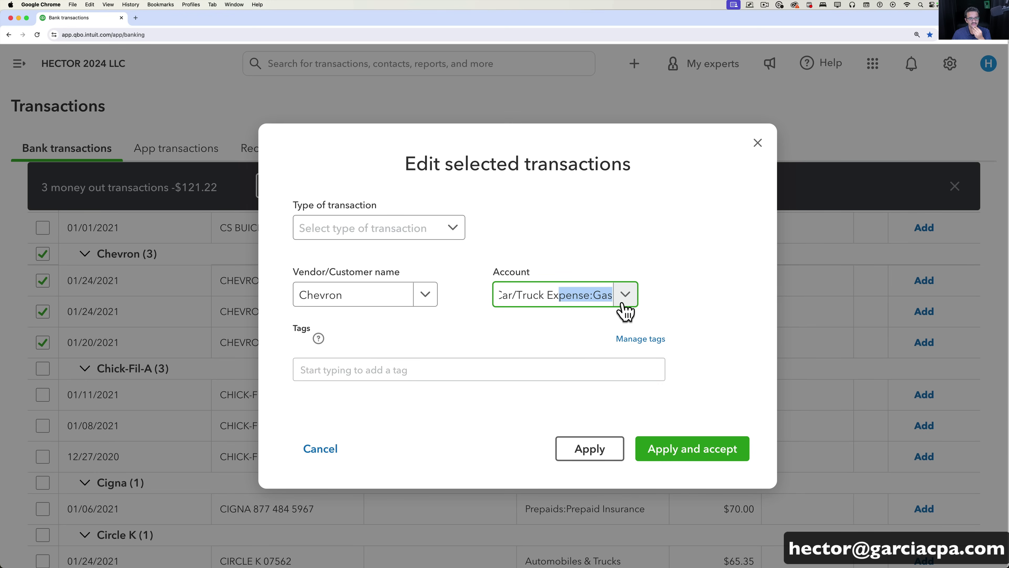
click(693, 461)
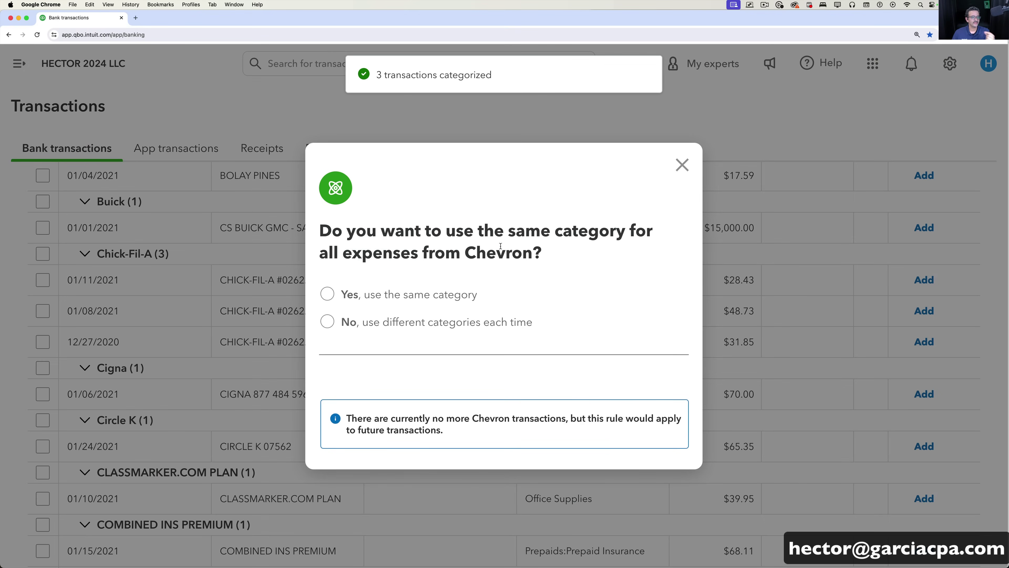
click(682, 166)
Step: Examine the transaction table's display settings, including grouping, new-vendor automation, and suggested rules and categorization, and close them
scroll(771, 289, up, 5)
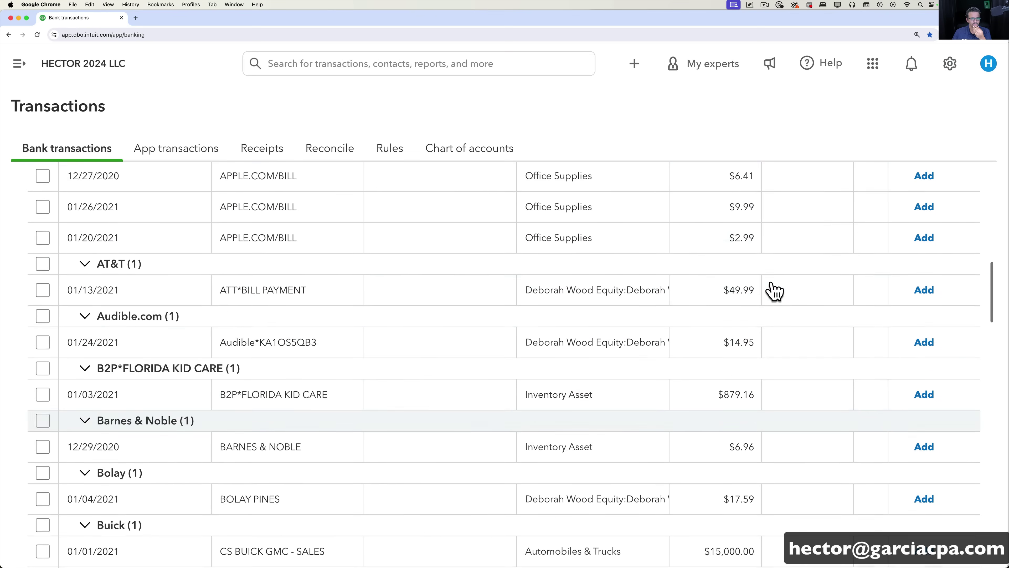
scroll(778, 296, up, 10)
click(968, 490)
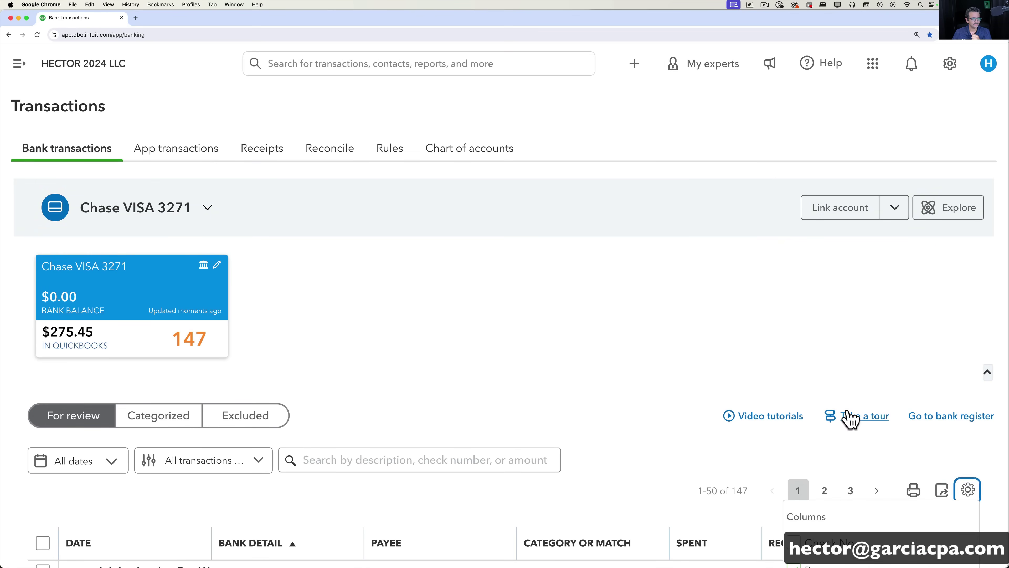
scroll(850, 416, down, 10)
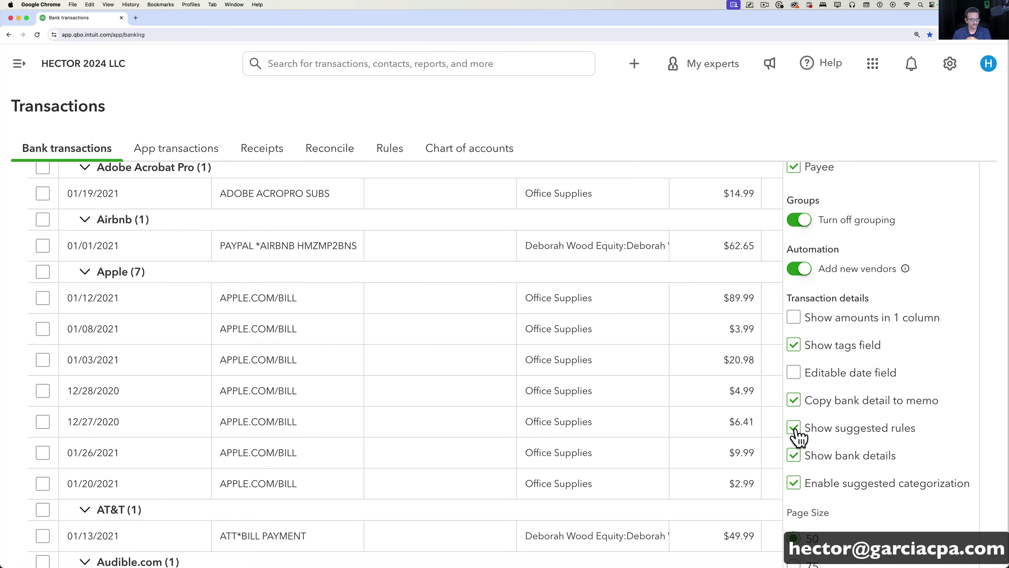
scroll(897, 324, up, 10)
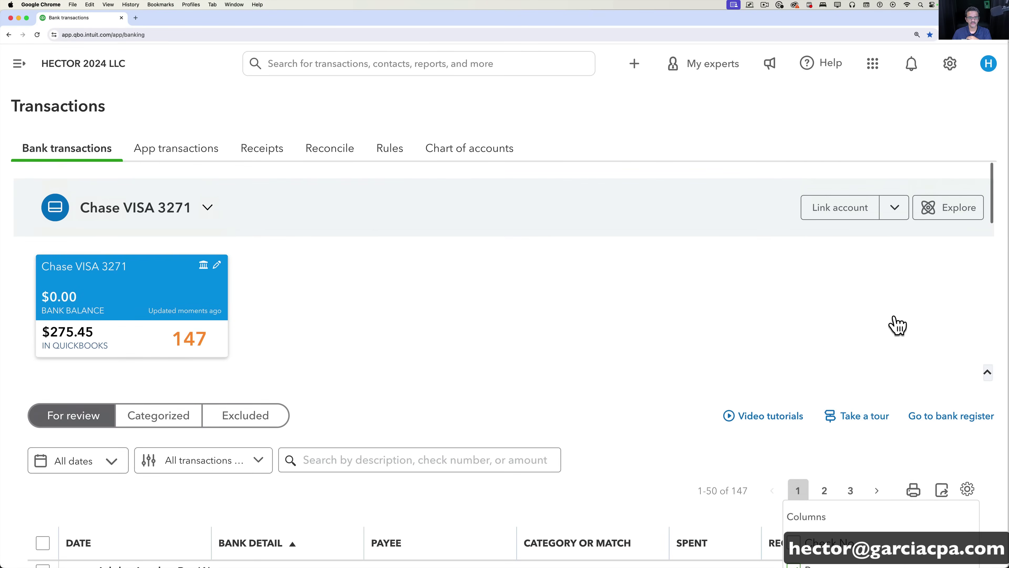
scroll(965, 378, down, 2)
click(968, 336)
Step: Select all transactions in the Chick-Fil-A group and open them for bulk editing
scroll(491, 356, down, 7)
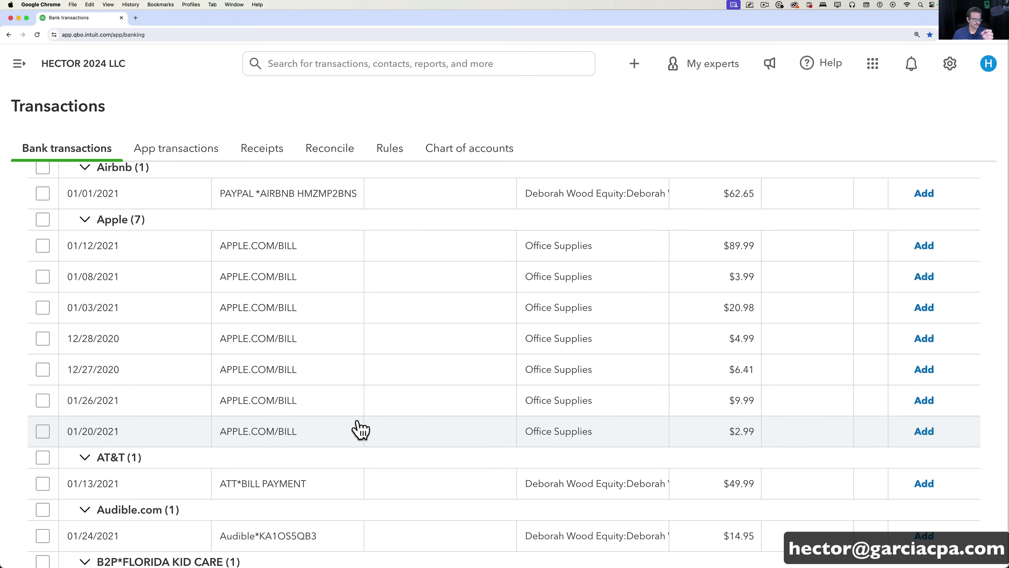
scroll(360, 430, down, 10)
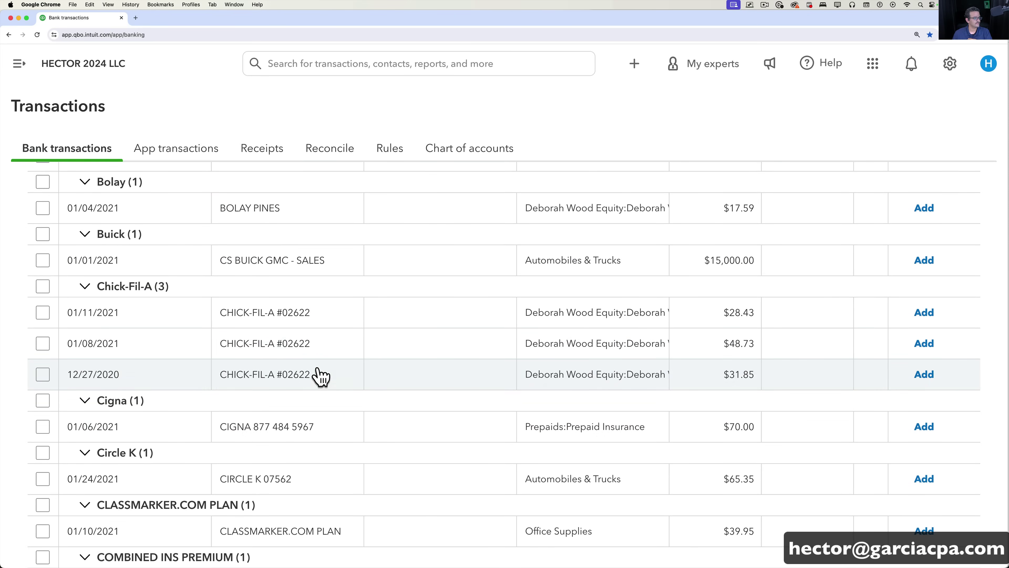
click(43, 312)
click(43, 343)
click(42, 374)
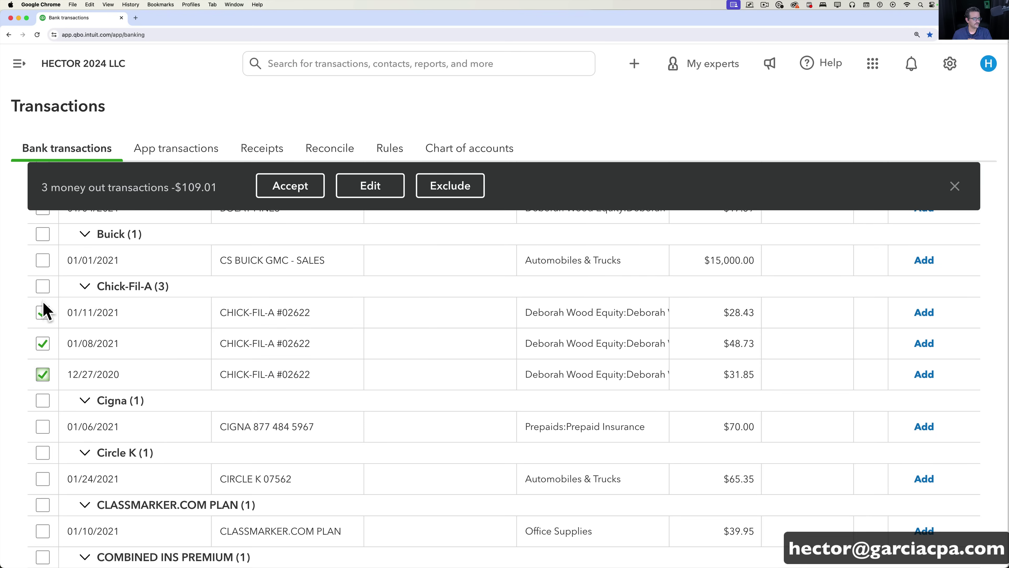
click(42, 287)
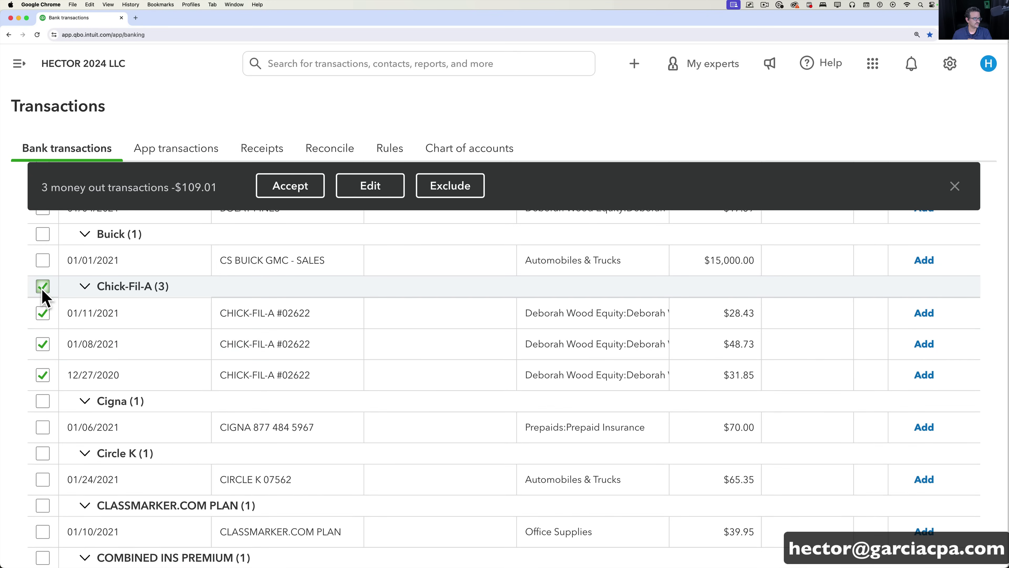
click(370, 186)
Step: Create Chick Fila as a new payee for the selected Chick-Fil-A transactions
click(350, 296)
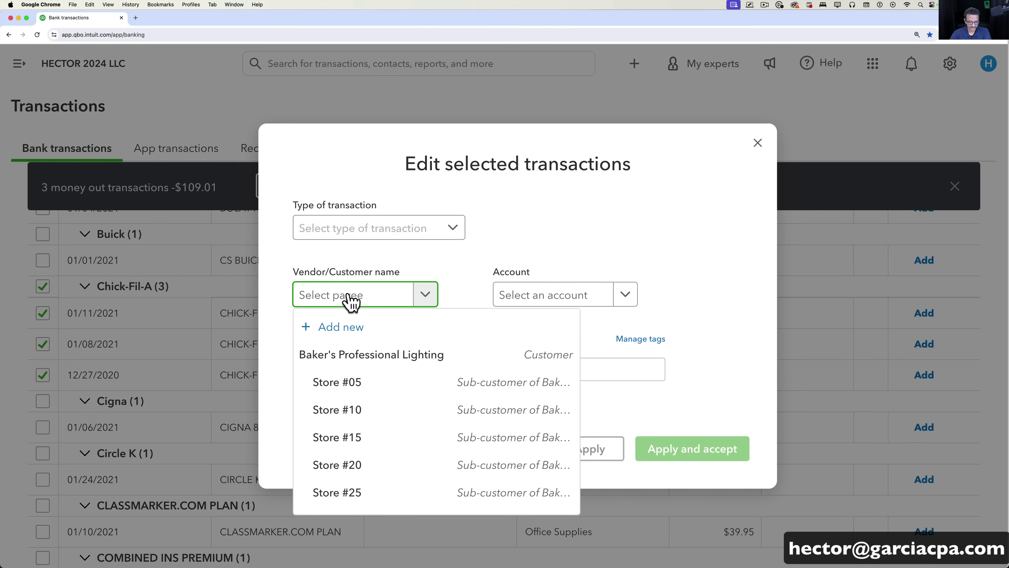
text(Chick F)
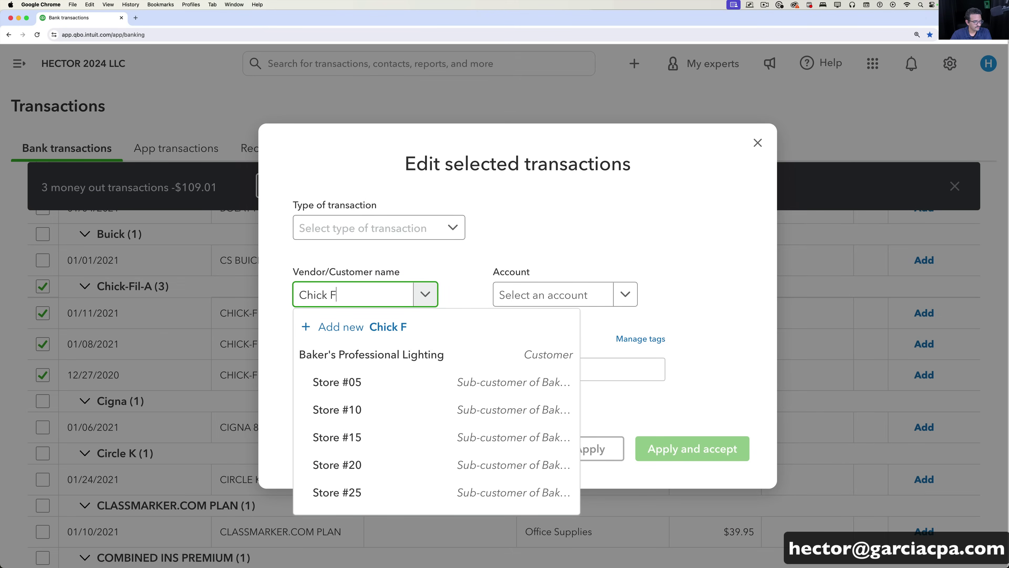
text(ila)
click(359, 327)
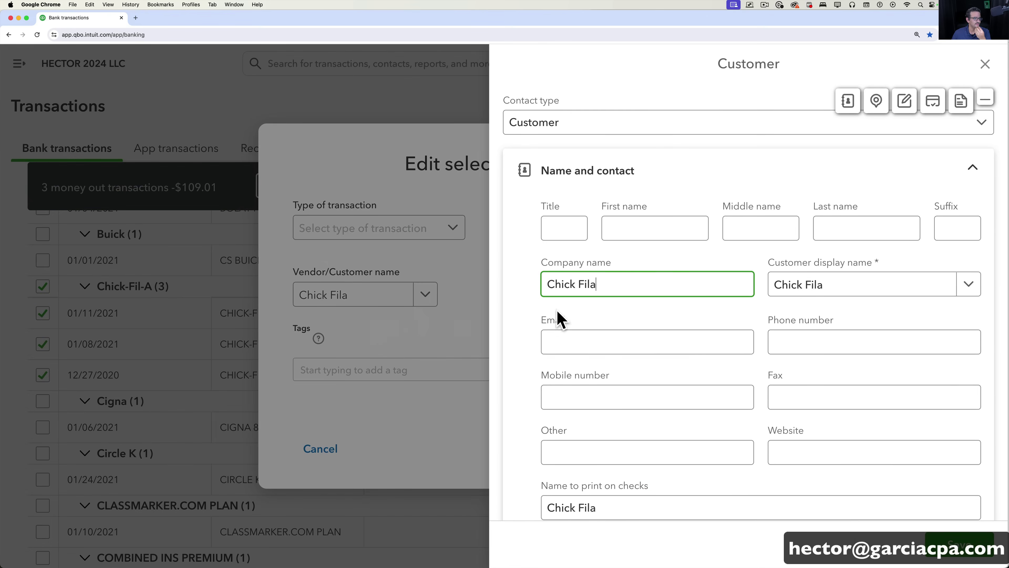
click(965, 556)
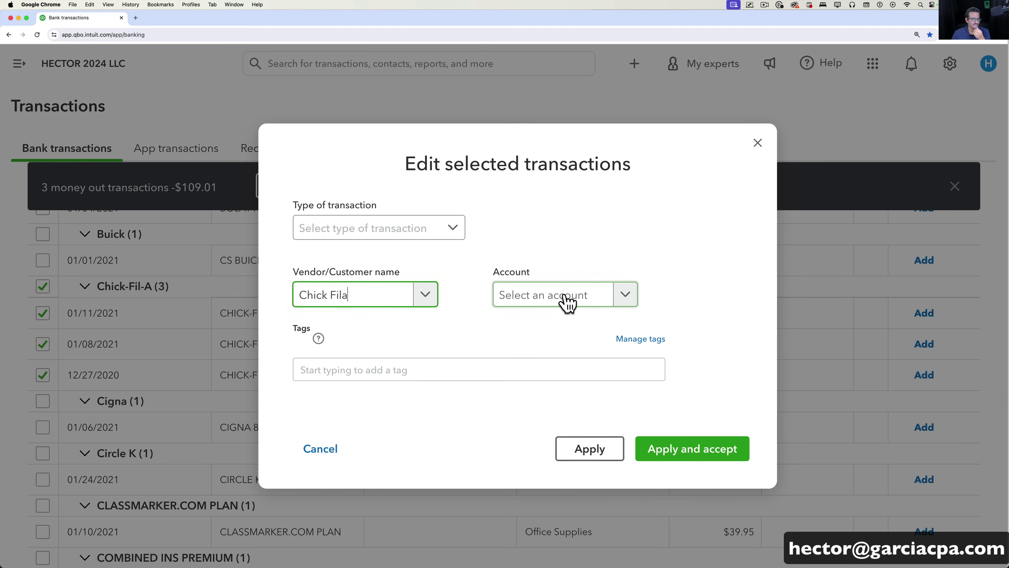
Step: Set the Chick-Fil-A transactions' account to Meals and Entertainment and apply the bulk edit without accepting the transactions
click(567, 301)
text(meal)
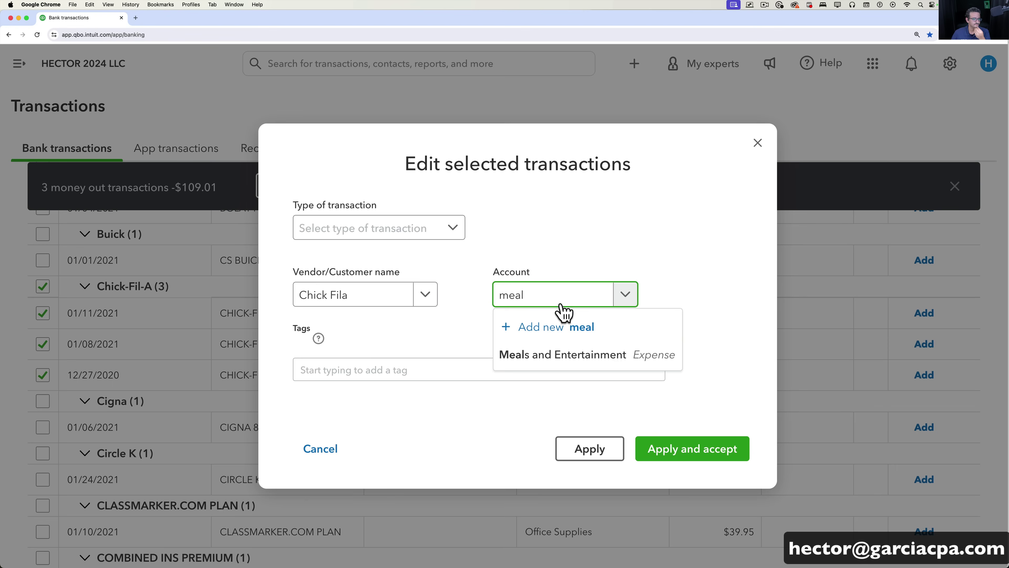
click(588, 357)
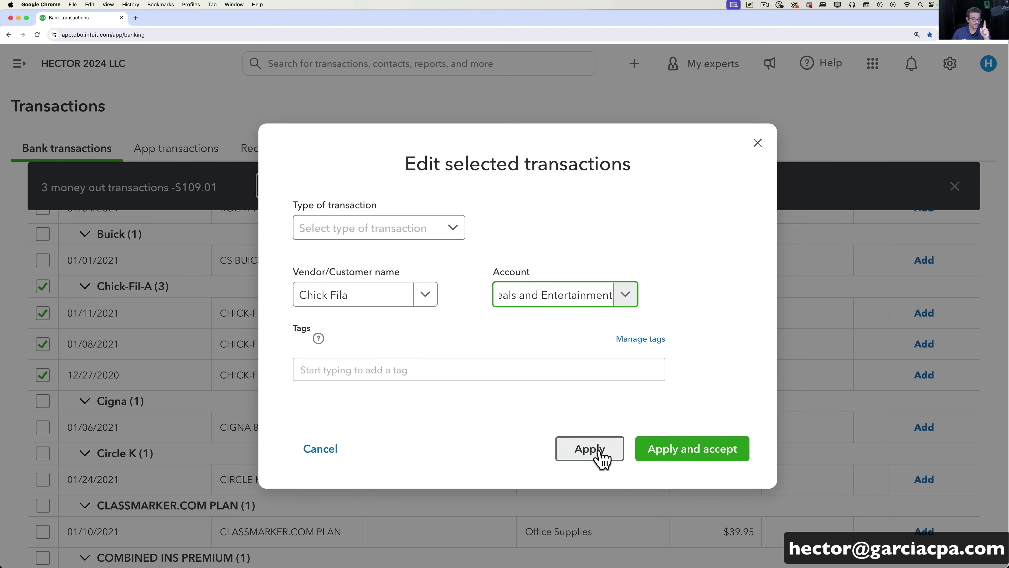
click(600, 457)
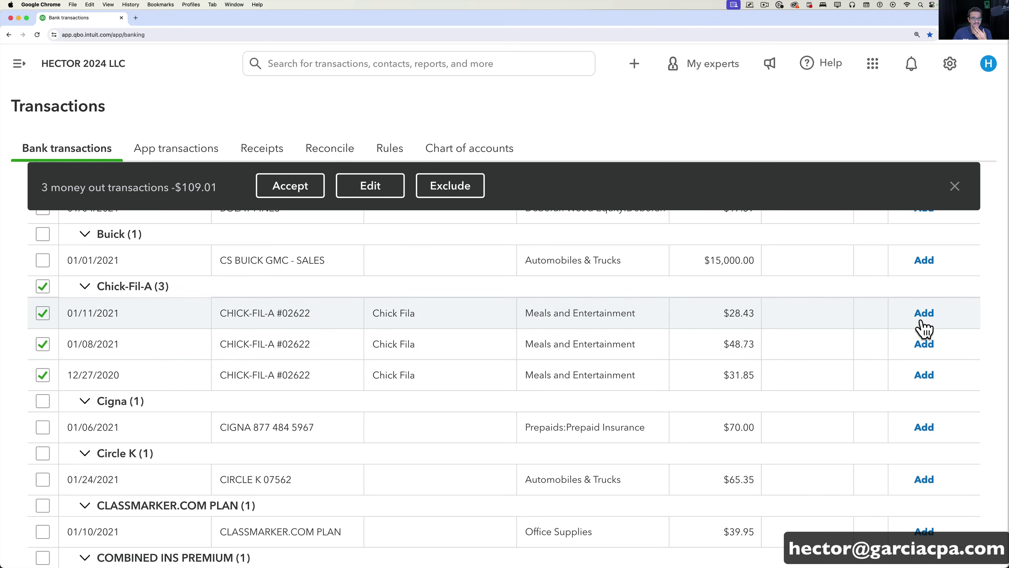
Step: Add the 01/11/2021 Chick-Fil-A transaction individually and accept the rest of the group in bulk
click(927, 314)
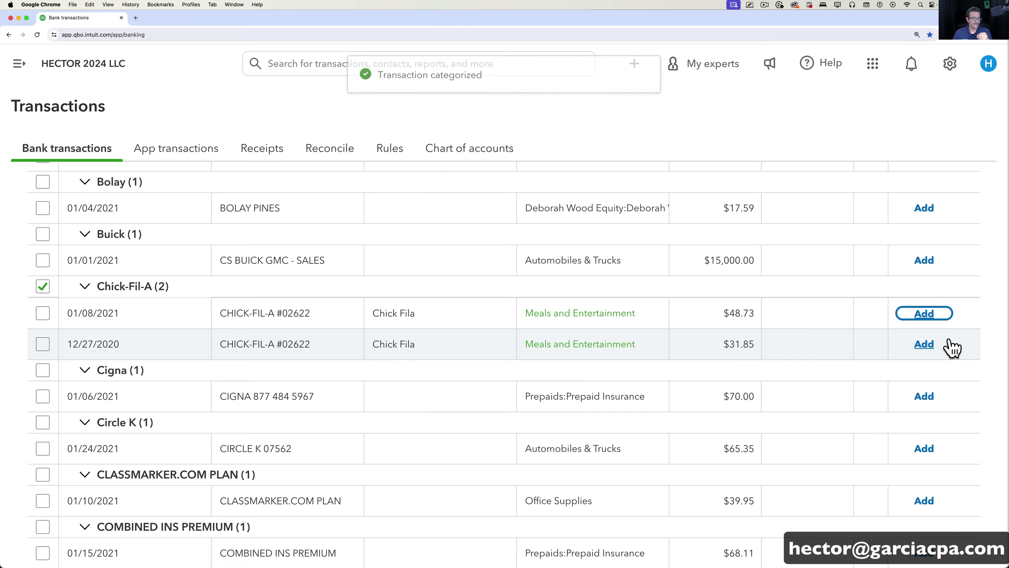
click(43, 286)
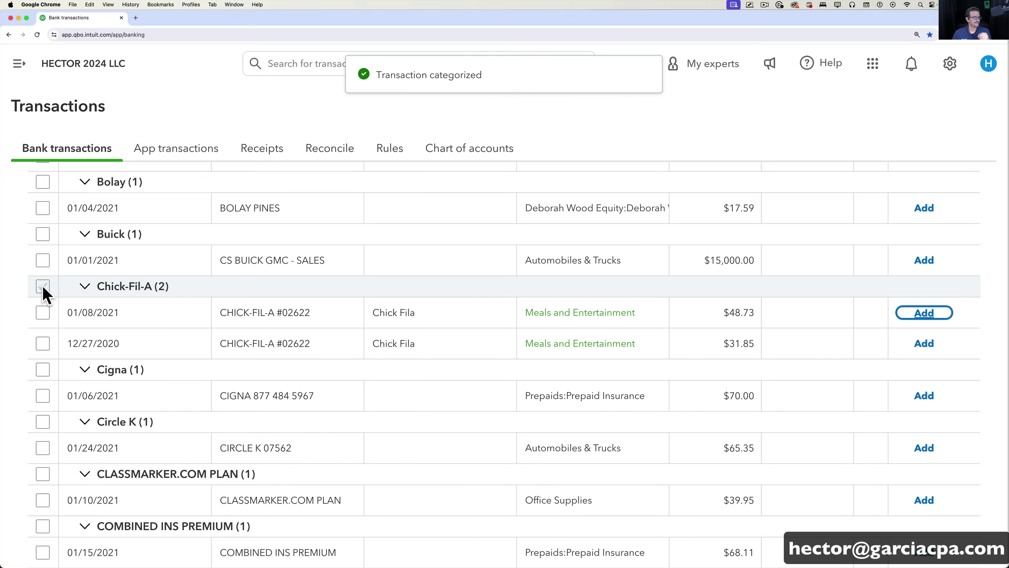
click(281, 188)
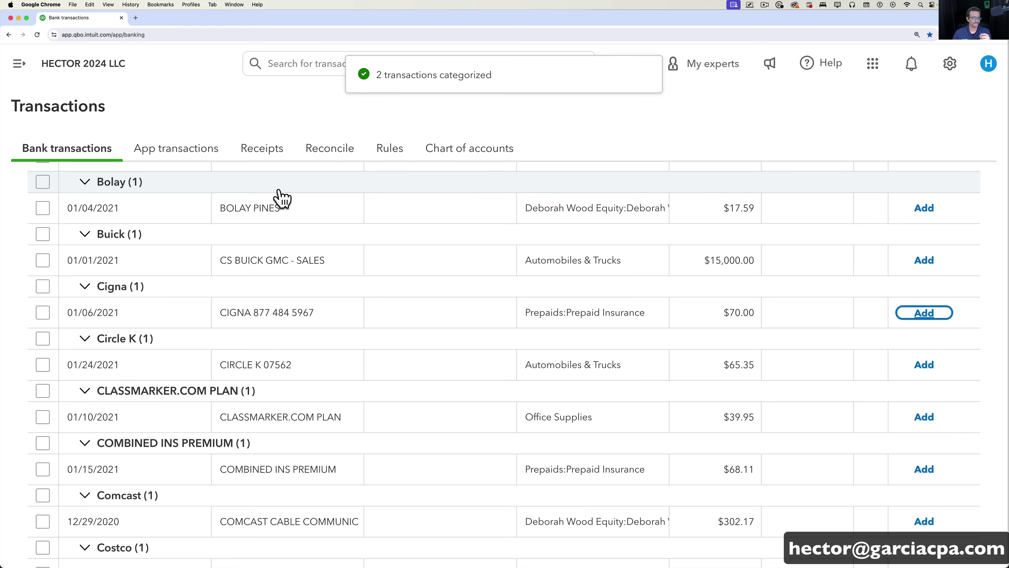
Step: Select the whole GoDaddy.com group of transactions and open it for bulk editing
scroll(473, 338, down, 10)
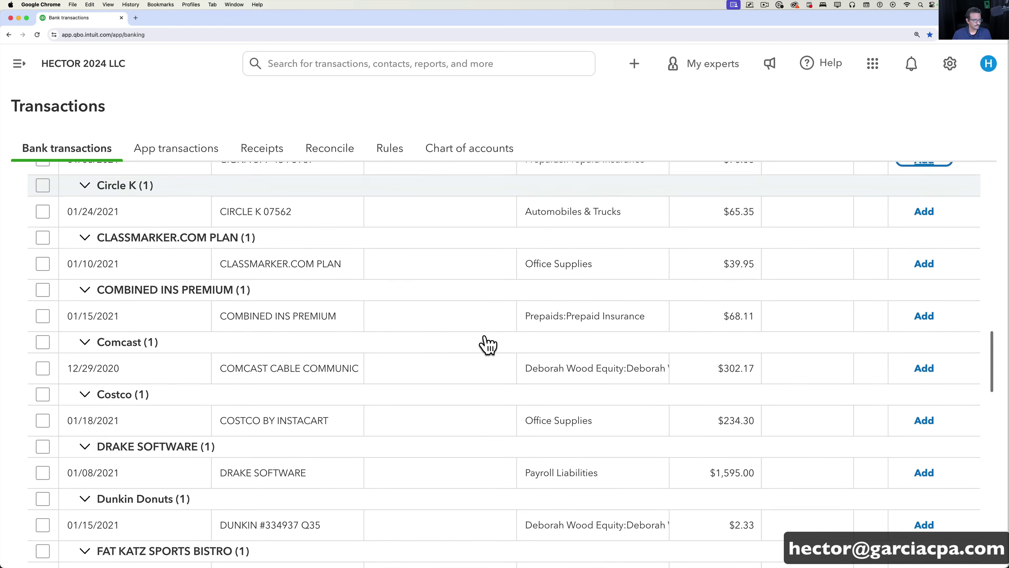
scroll(487, 344, down, 6)
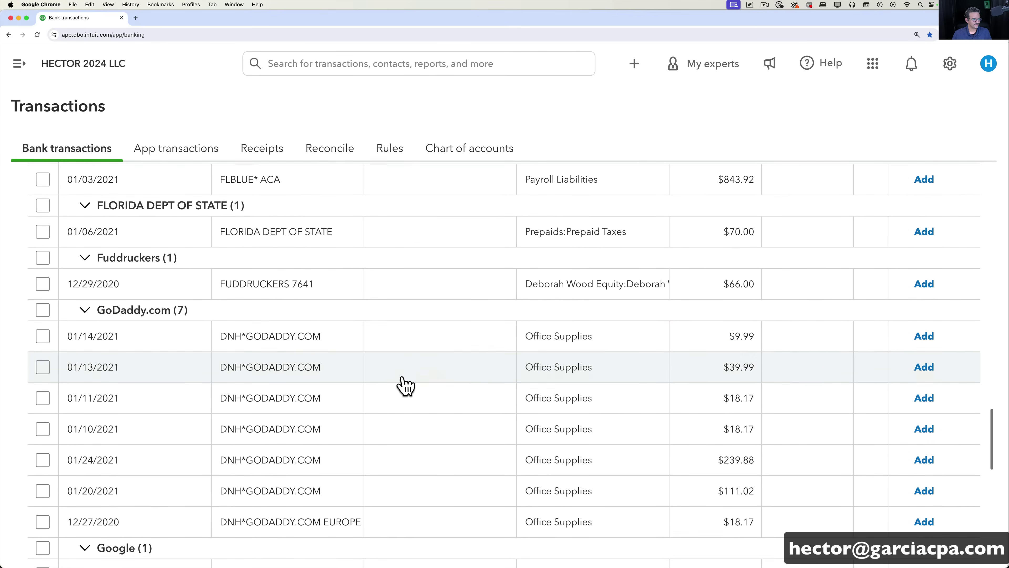
scroll(310, 349, down, 1)
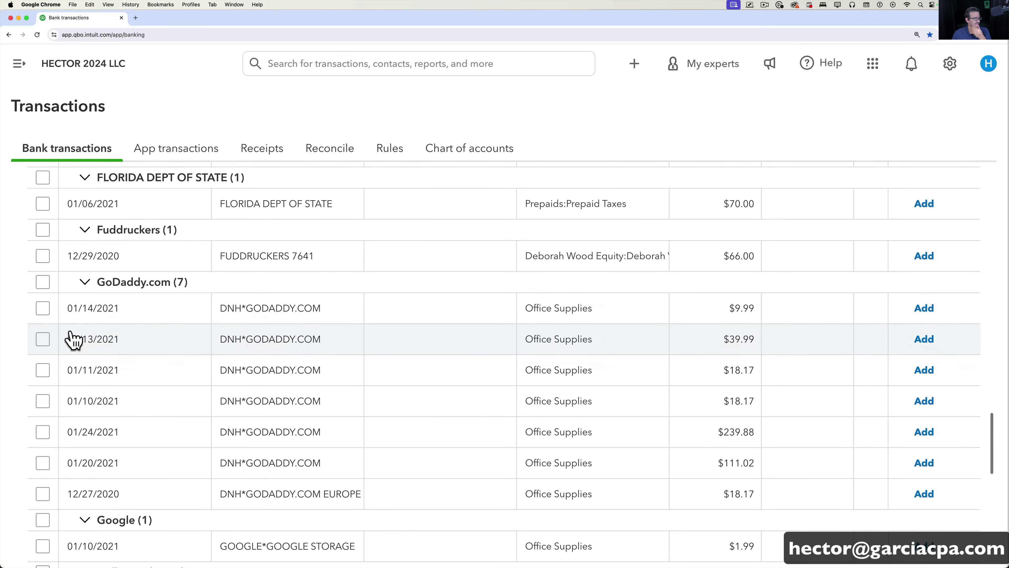
click(43, 282)
click(381, 189)
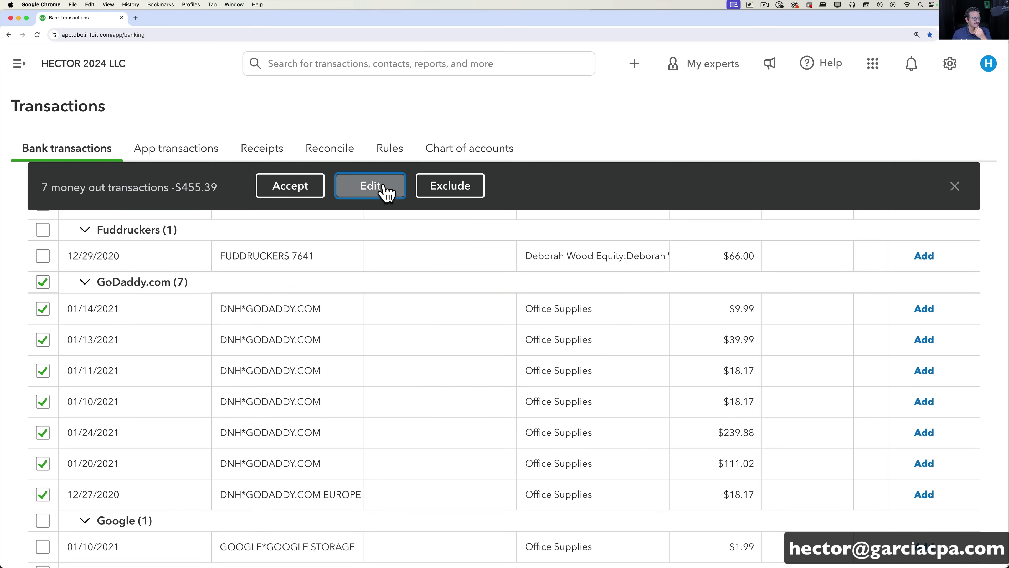
Step: Create Godaddy as a new payee for the selected GoDaddy.com transactions
click(356, 295)
text(Godaddy)
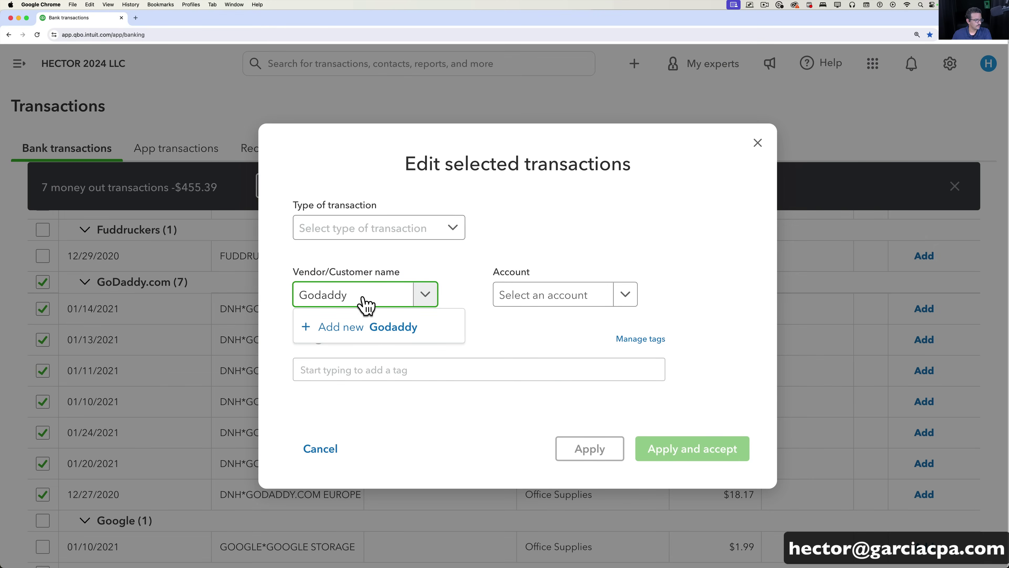
click(378, 327)
click(991, 562)
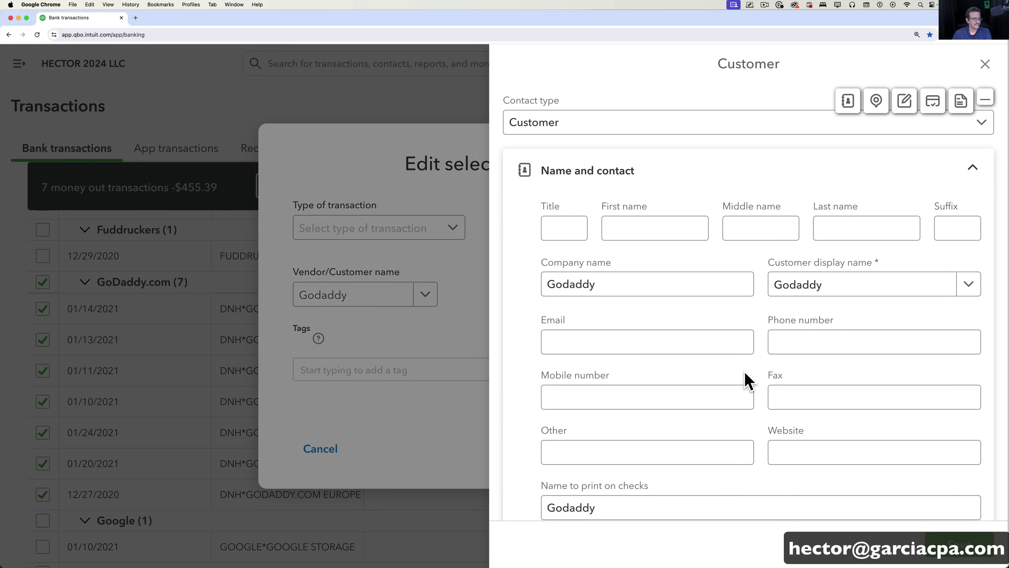
Step: Set the selected GoDaddy.com transactions' account to Dues and Subscriptions, applying the bulk edit and accepting them
click(566, 297)
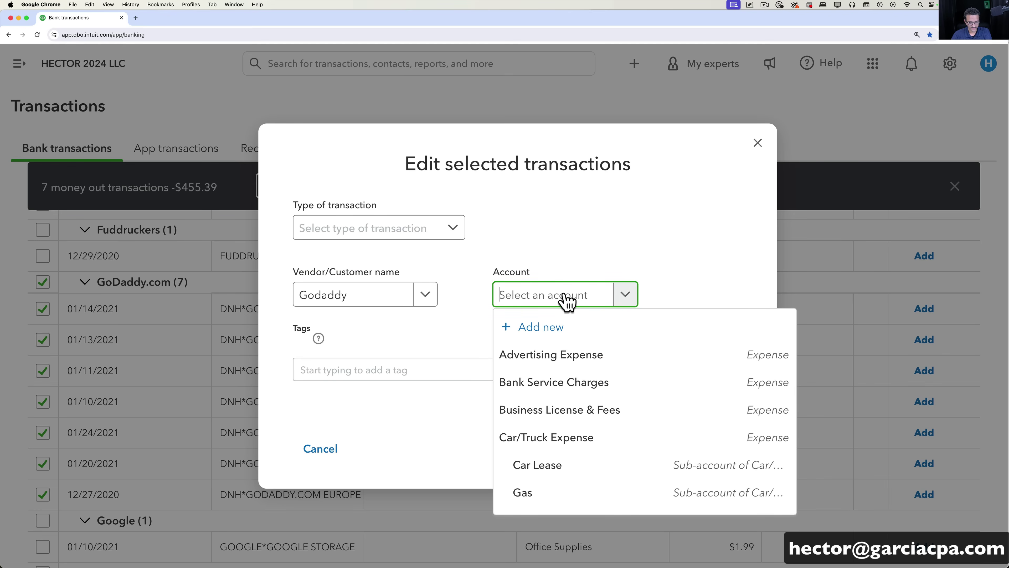
text(d)
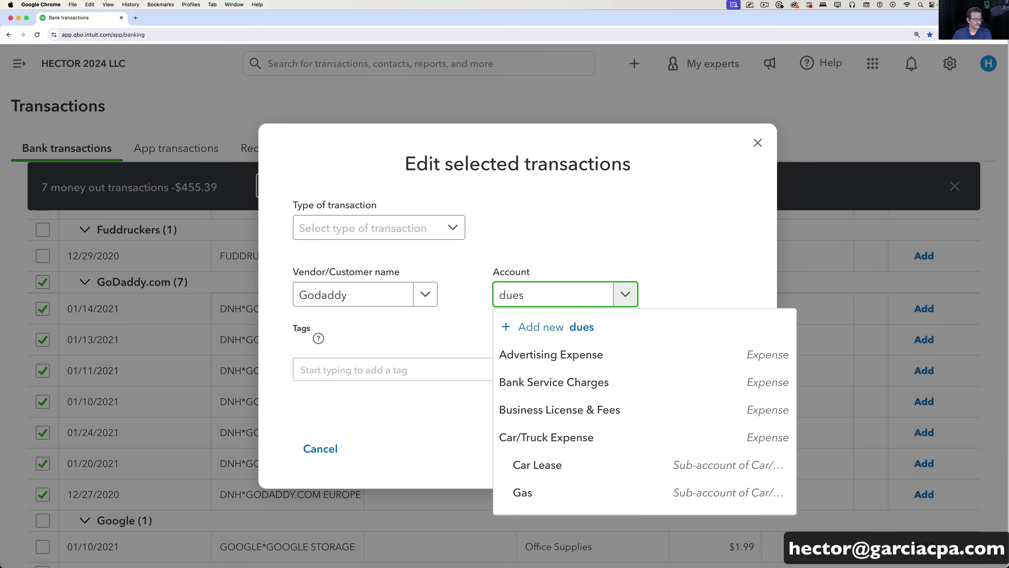
text(ues)
click(562, 353)
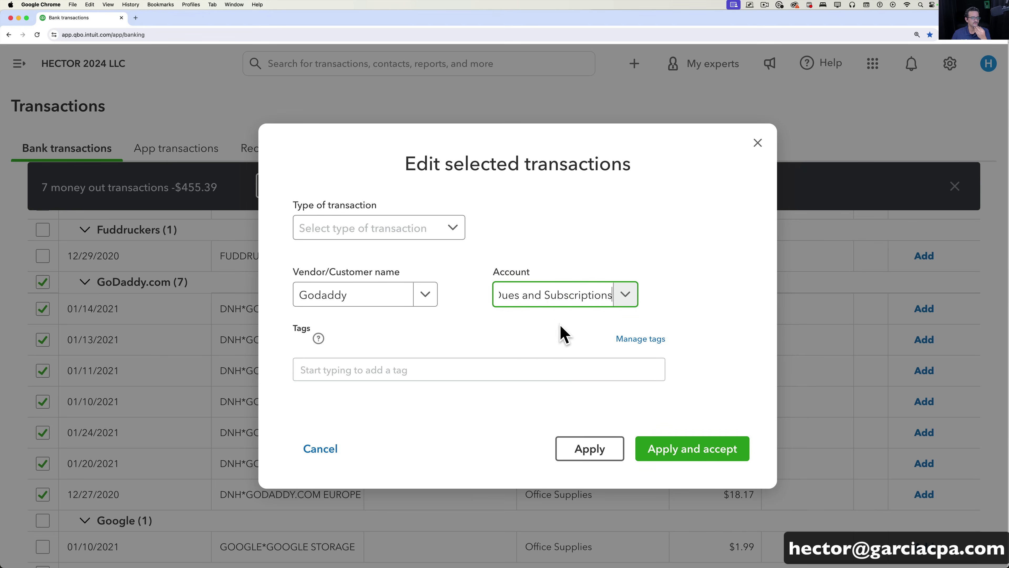
click(692, 457)
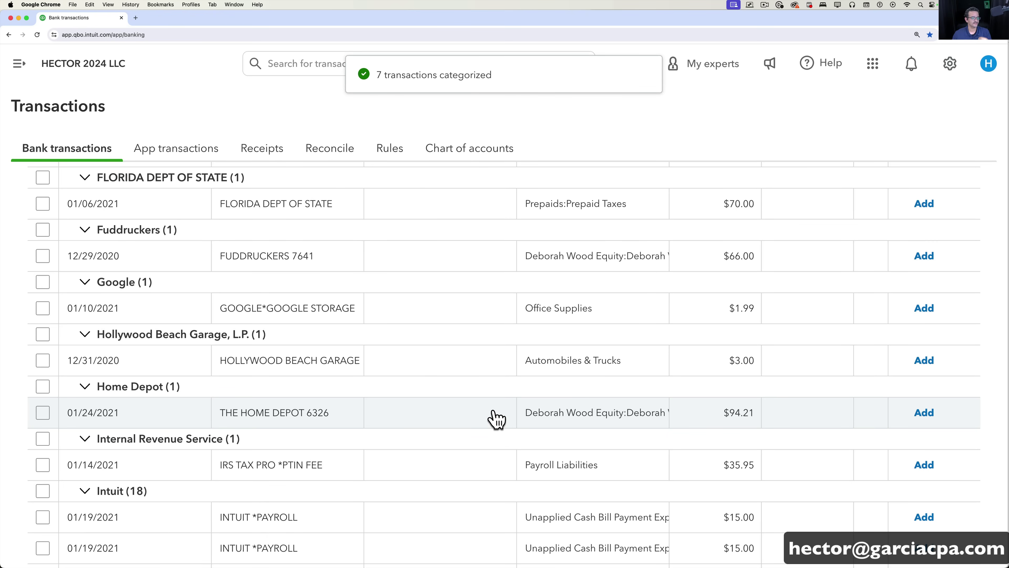
Step: Expand the 12/31/2020 Hollywood Beach Garage transaction and create Hollywood Beach Garage, L.P. as its vendor
scroll(497, 413, down, 5)
scroll(447, 404, down, 1)
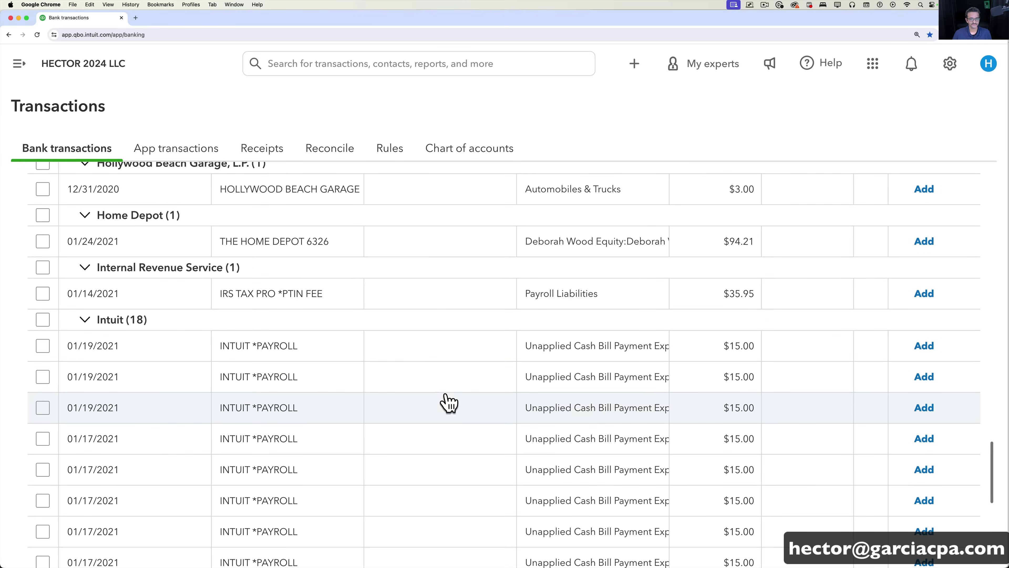
scroll(449, 401, up, 3)
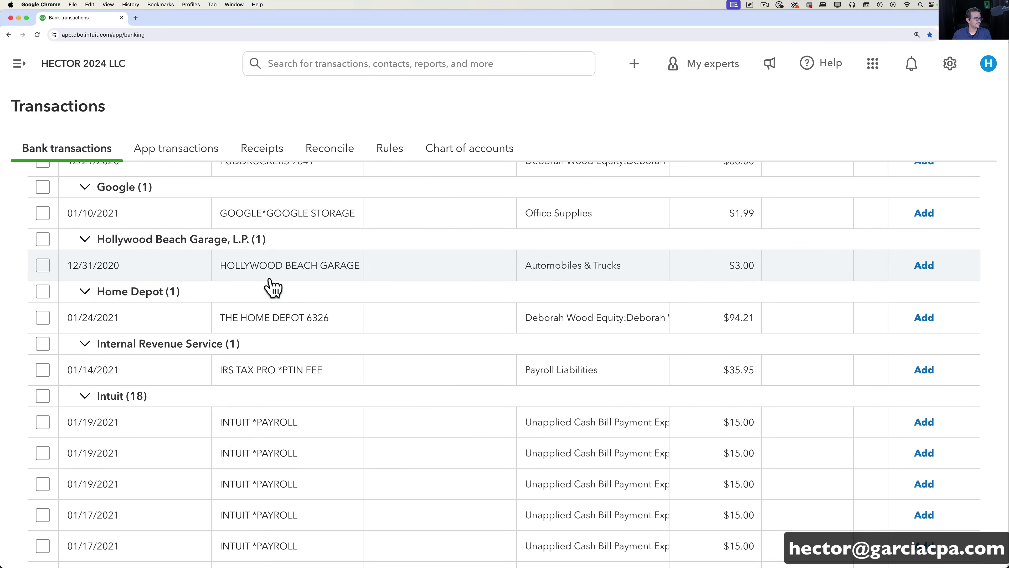
click(282, 266)
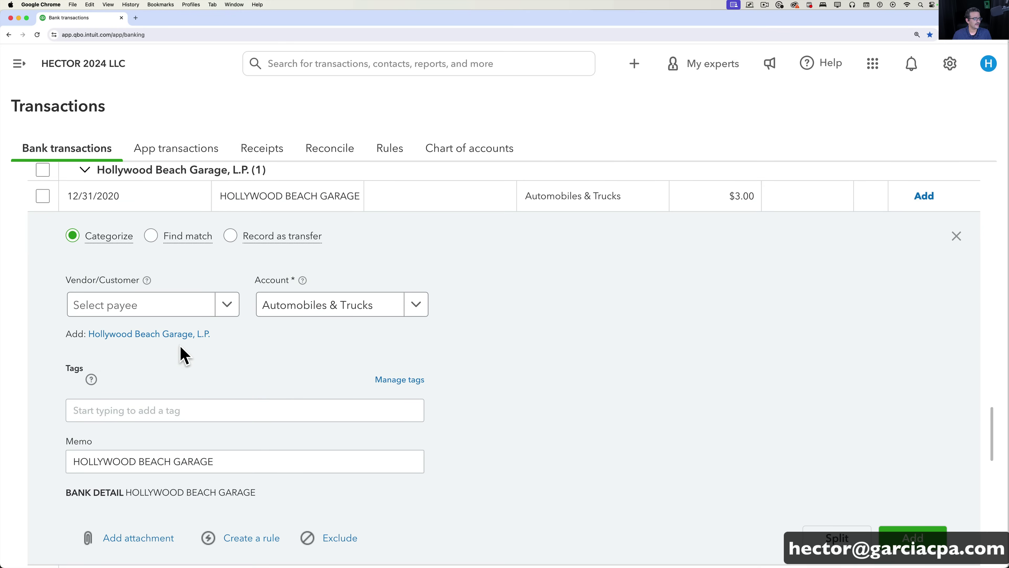
click(387, 305)
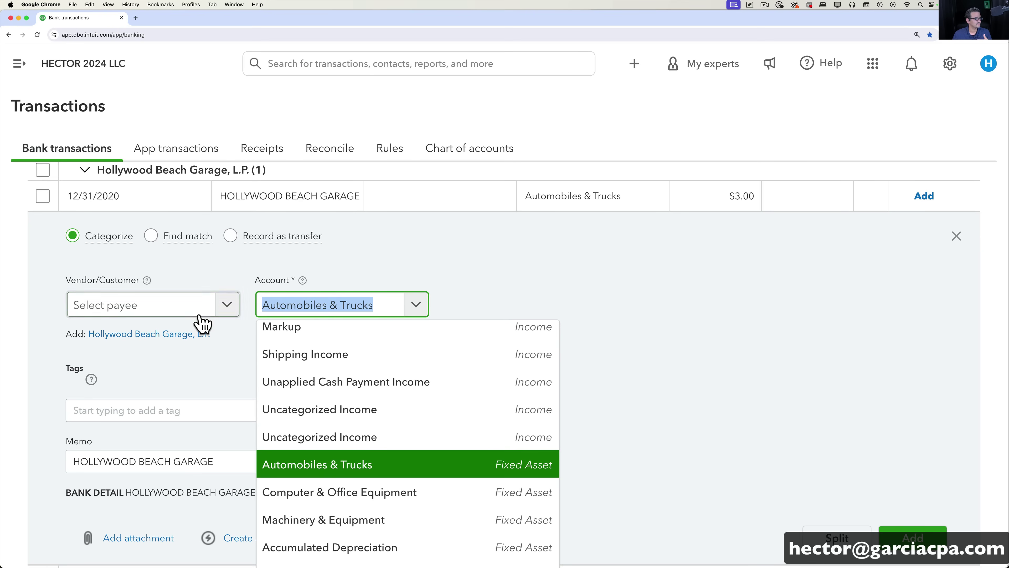
click(628, 286)
scroll(629, 286, up, 2)
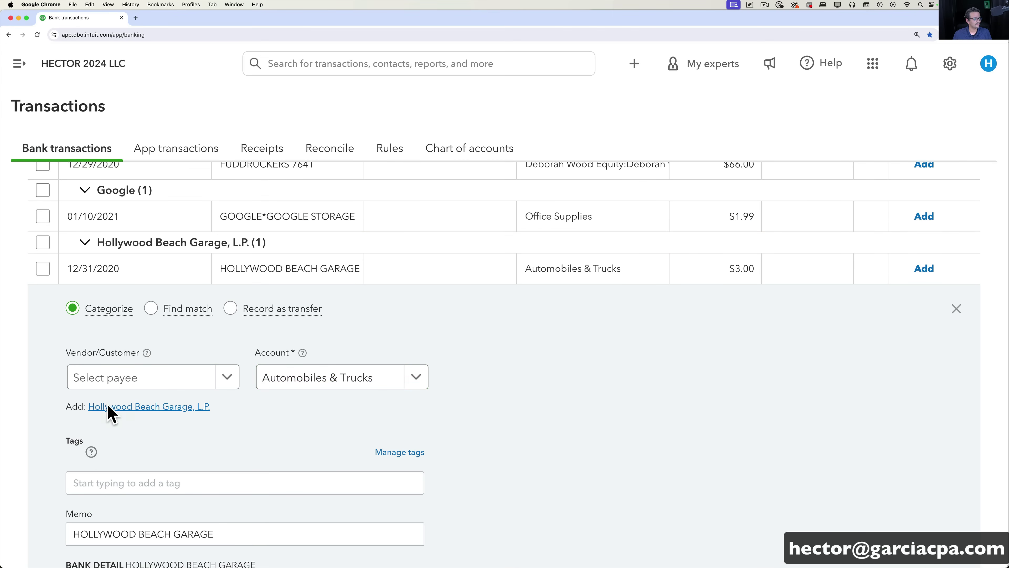
click(157, 409)
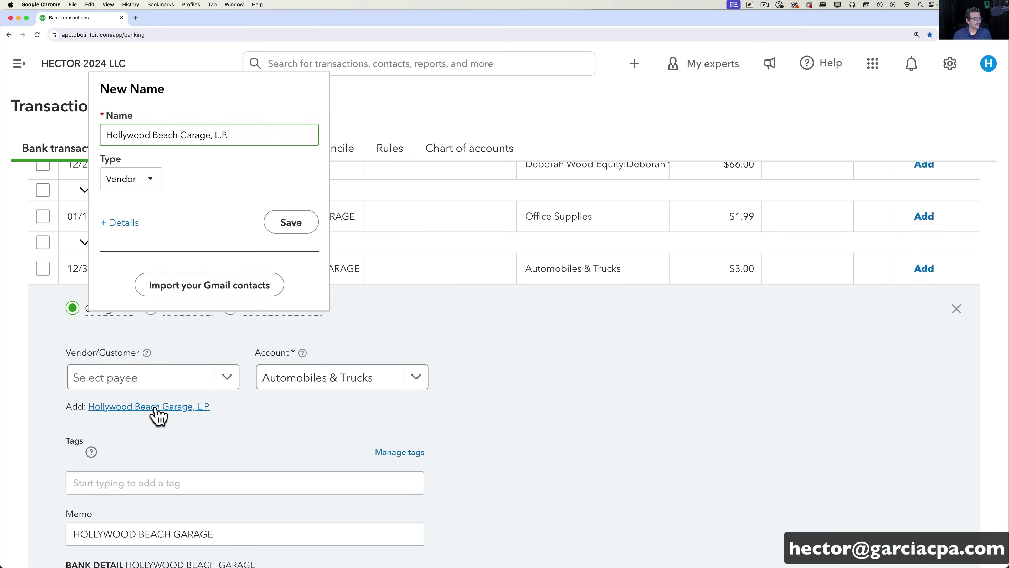
click(291, 223)
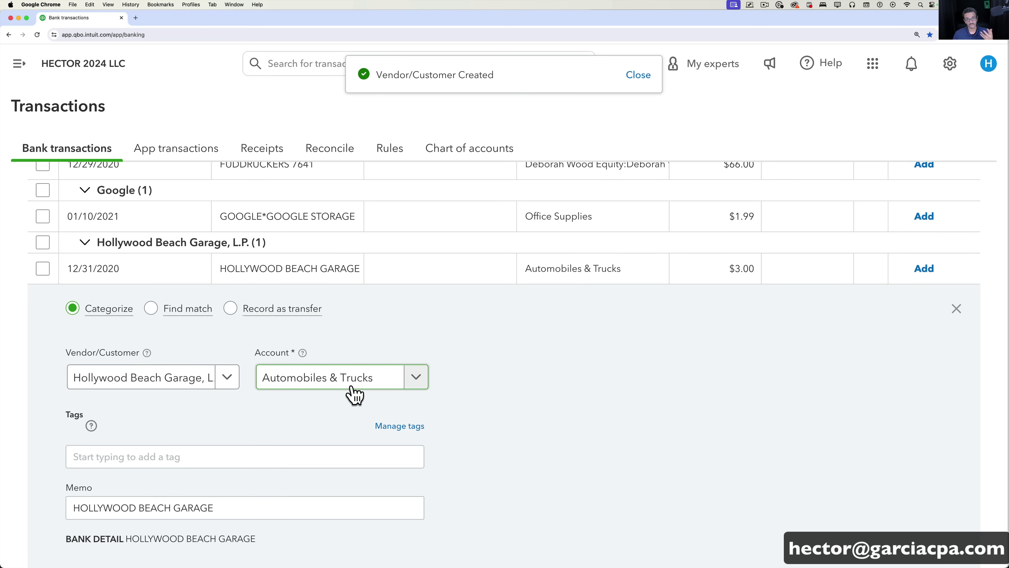
Step: Search the accounts for a parking category, and set the Hollywood Beach Garage transaction's account to Car/Truck Expense
click(373, 385)
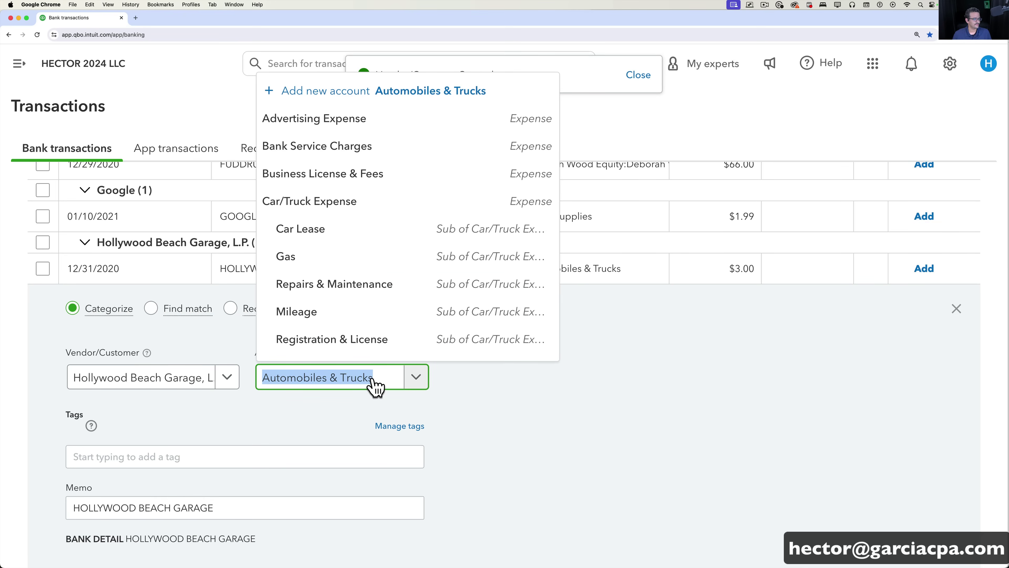
text(park)
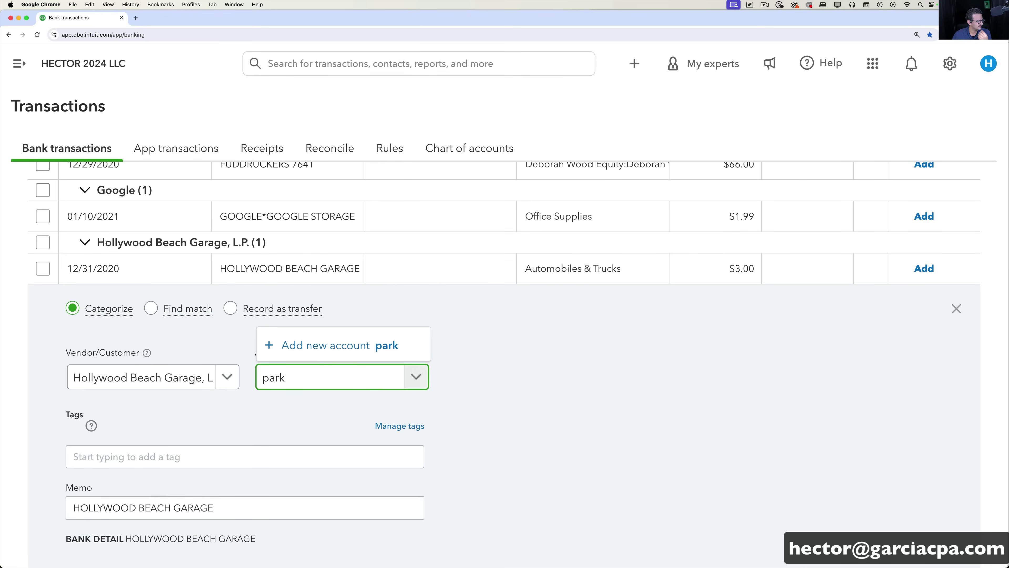
key(BackSpace)
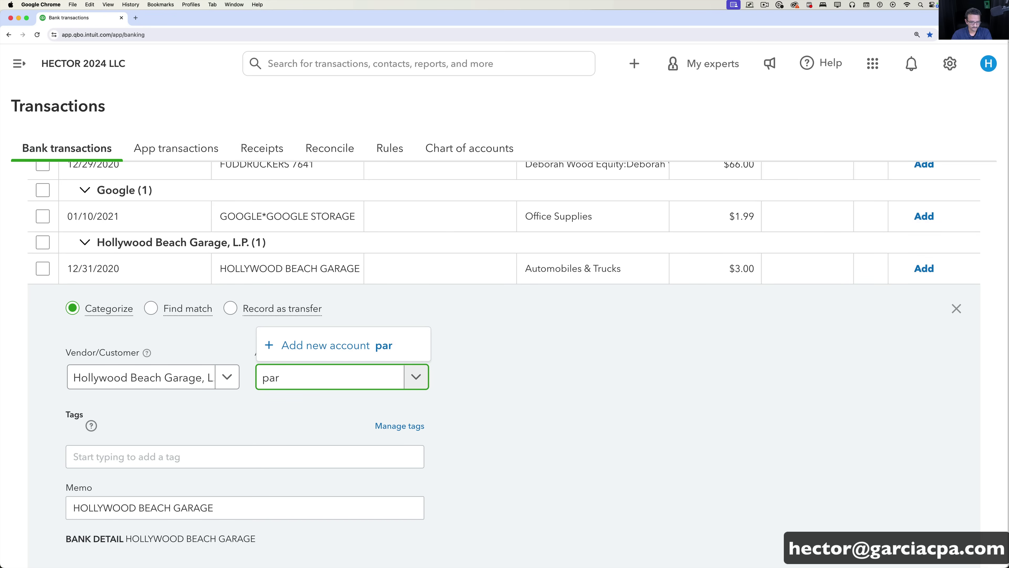
text(car)
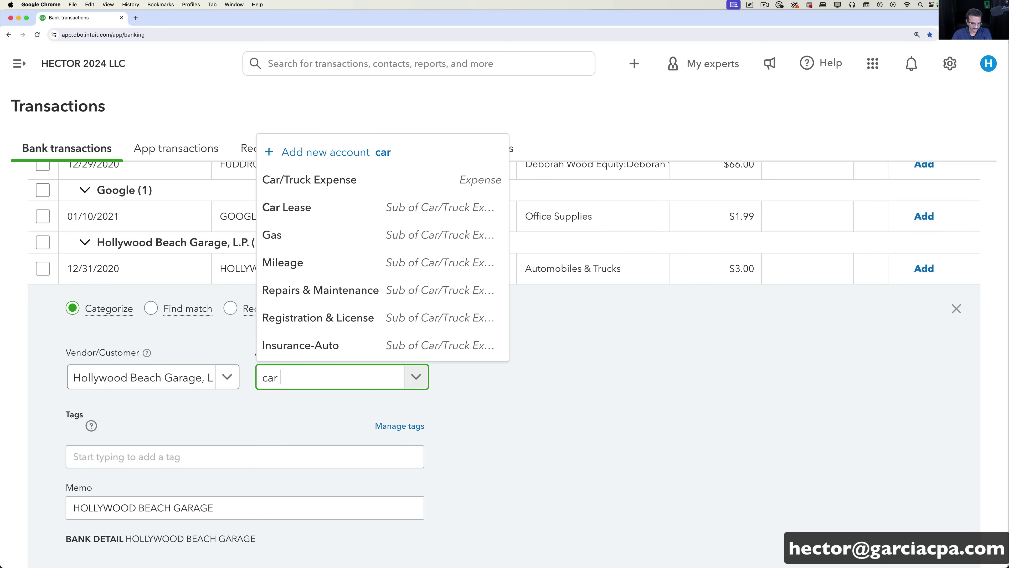
text( &)
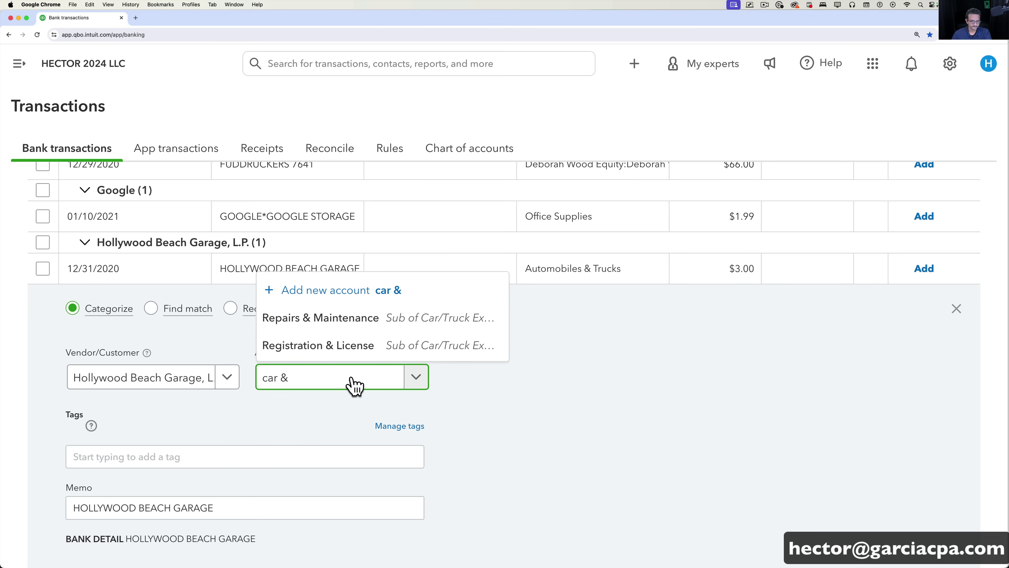
key(BackSpace)
key(BackSpace)
key(BackSpace)
key(BackSpace)
key(BackSpace)
text(car)
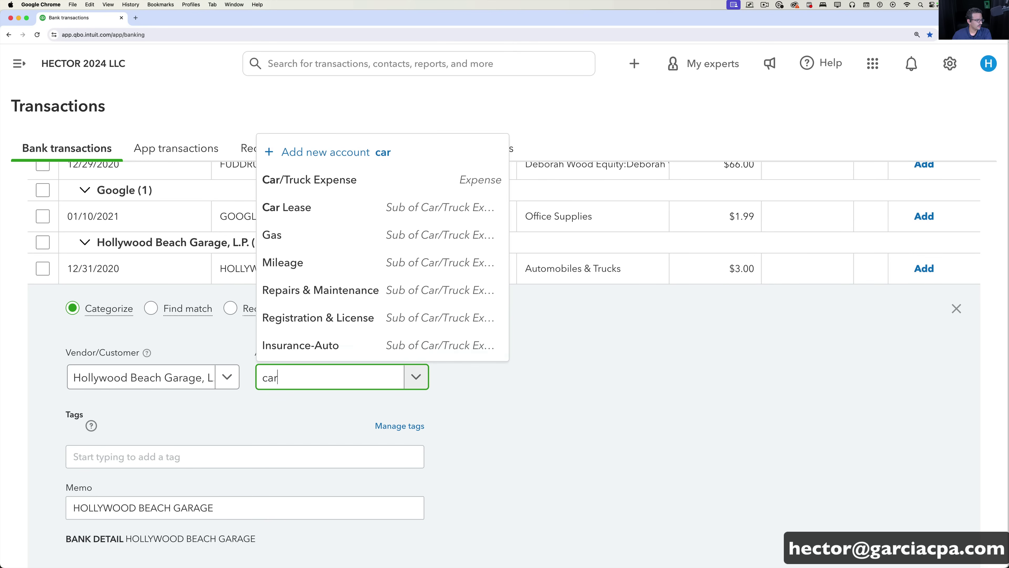
click(316, 183)
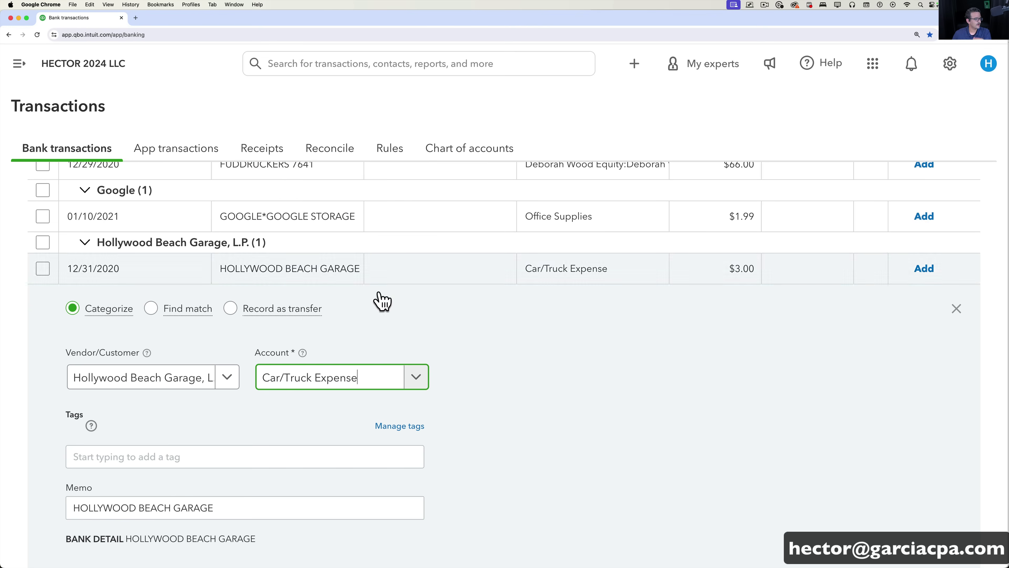
Step: Start a new account for the garage transaction with type Expenses, detail type Auto and the name Parking
click(416, 378)
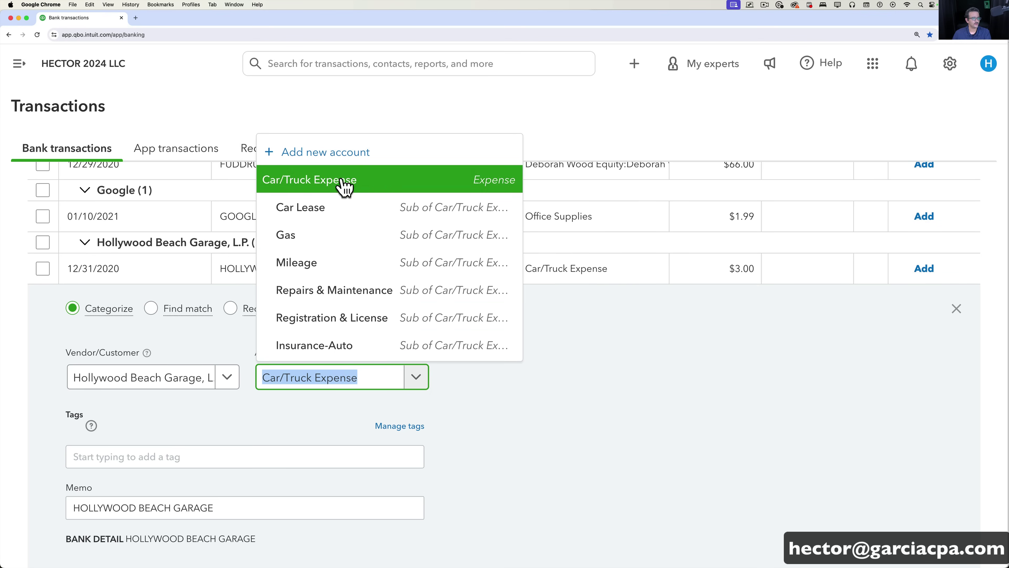
click(342, 155)
click(348, 199)
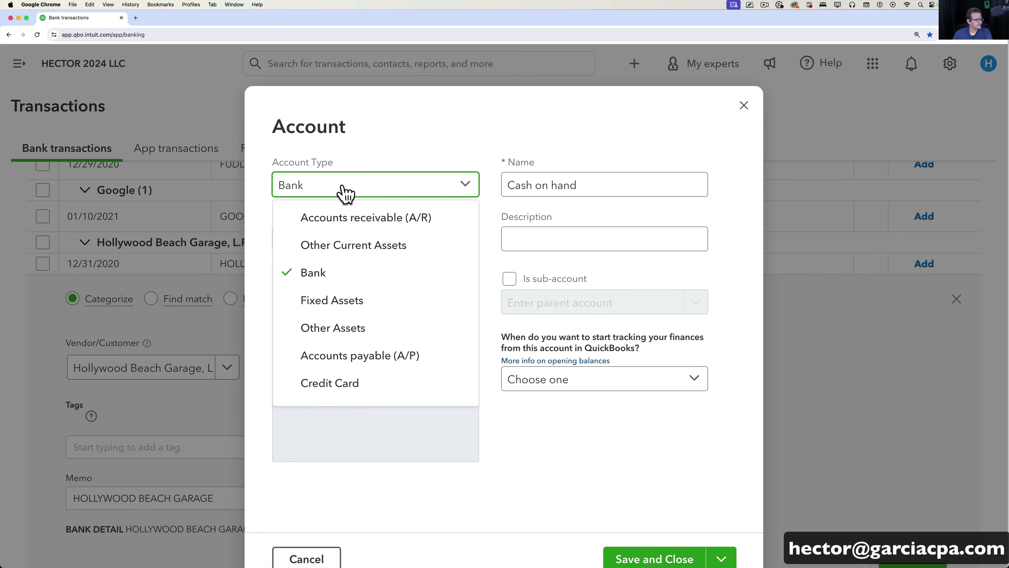
scroll(349, 331, down, 5)
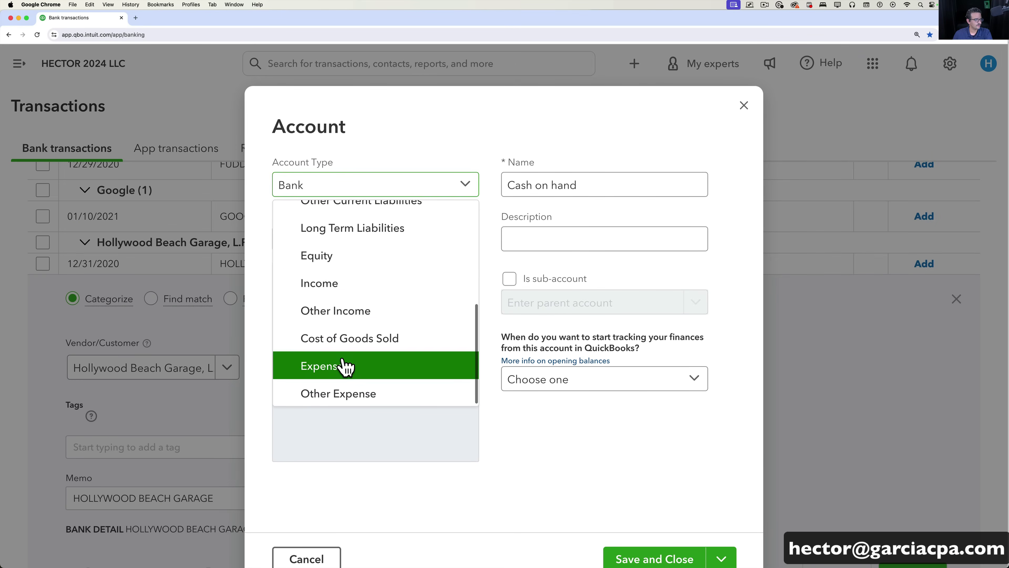
click(343, 363)
click(362, 248)
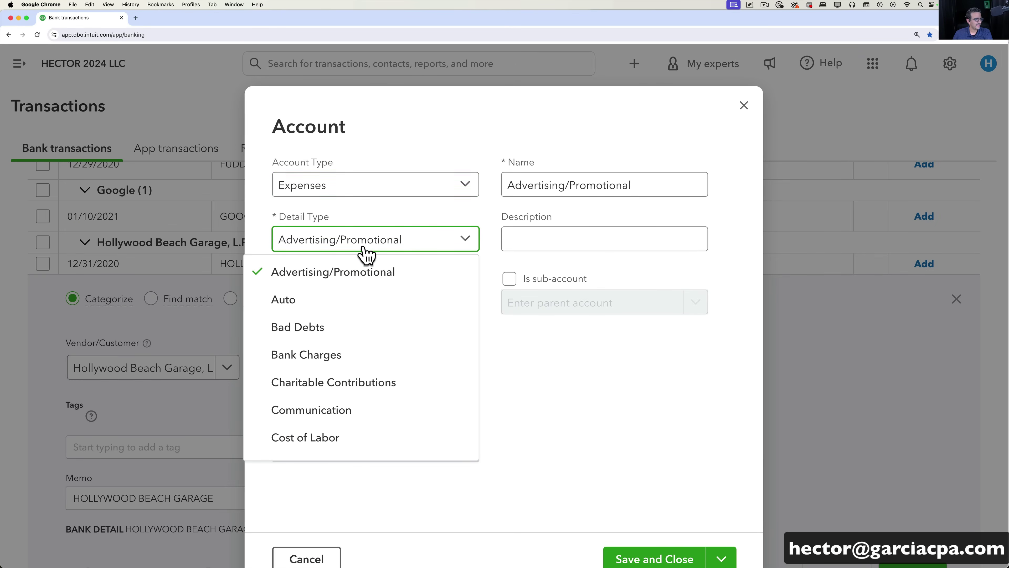
click(318, 303)
drag(574, 185, 495, 180)
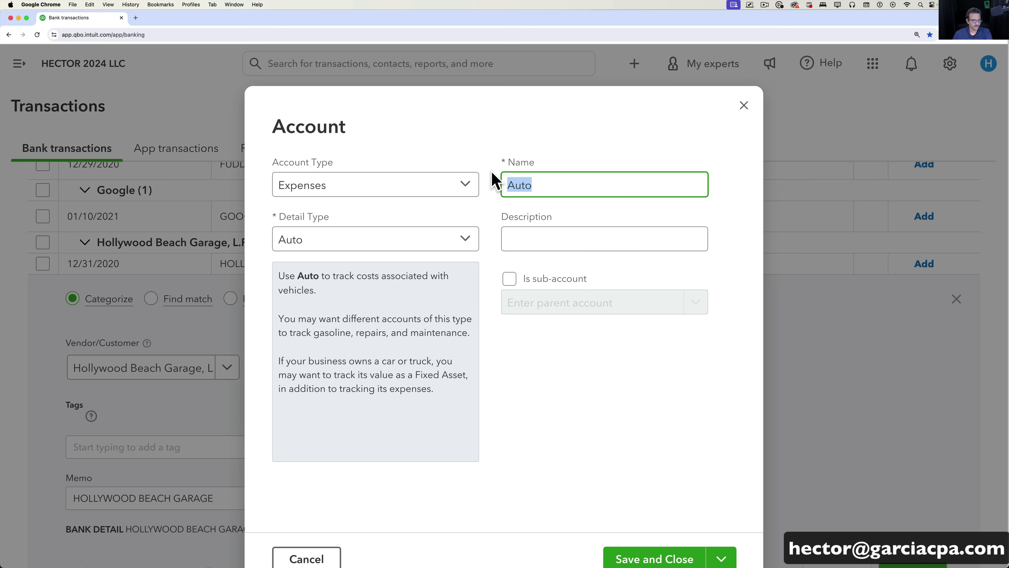
text(Parking)
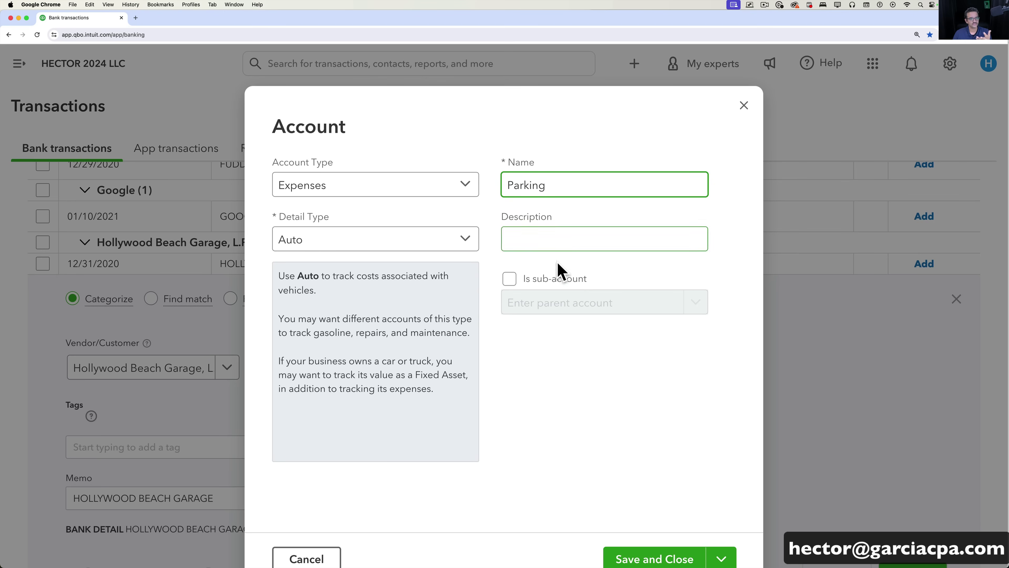
Step: Make the Parking account a sub-account of Car/Truck Expense and save it
click(510, 279)
click(552, 306)
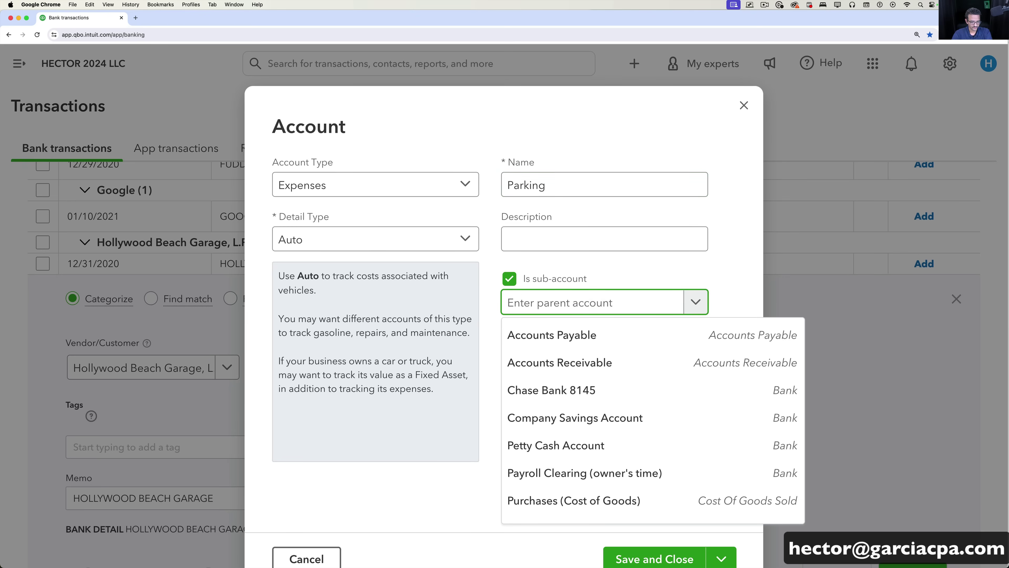
text(car/)
click(554, 334)
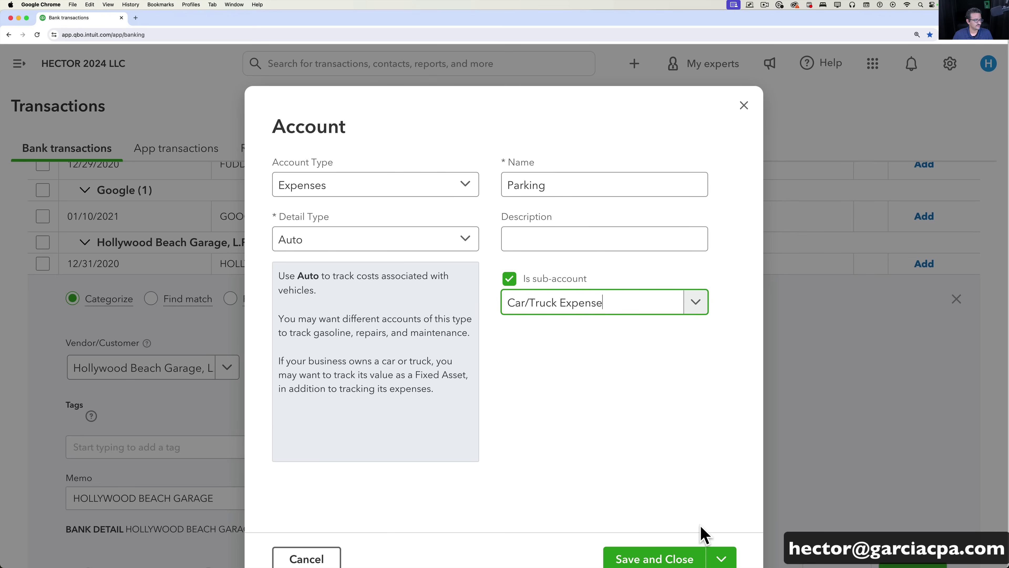
click(676, 558)
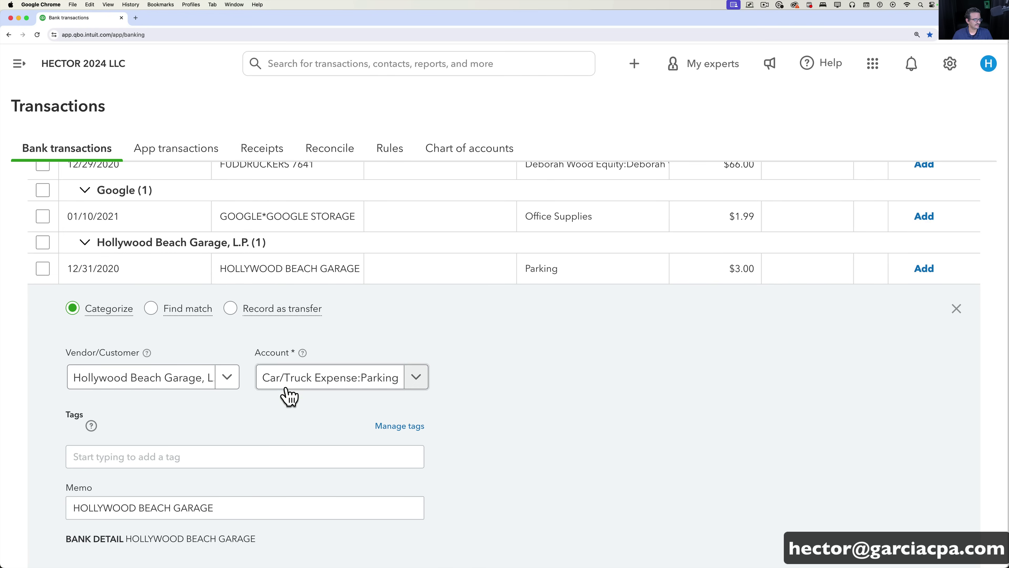
Step: Check the account assigned to the Hollywood Beach Garage transaction and add the transaction to the books
click(283, 383)
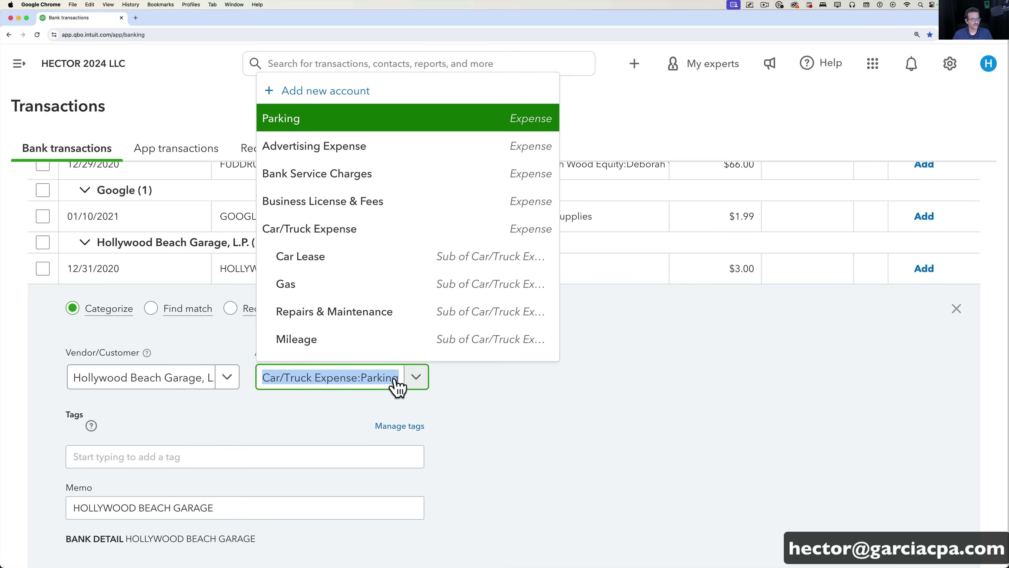
click(544, 399)
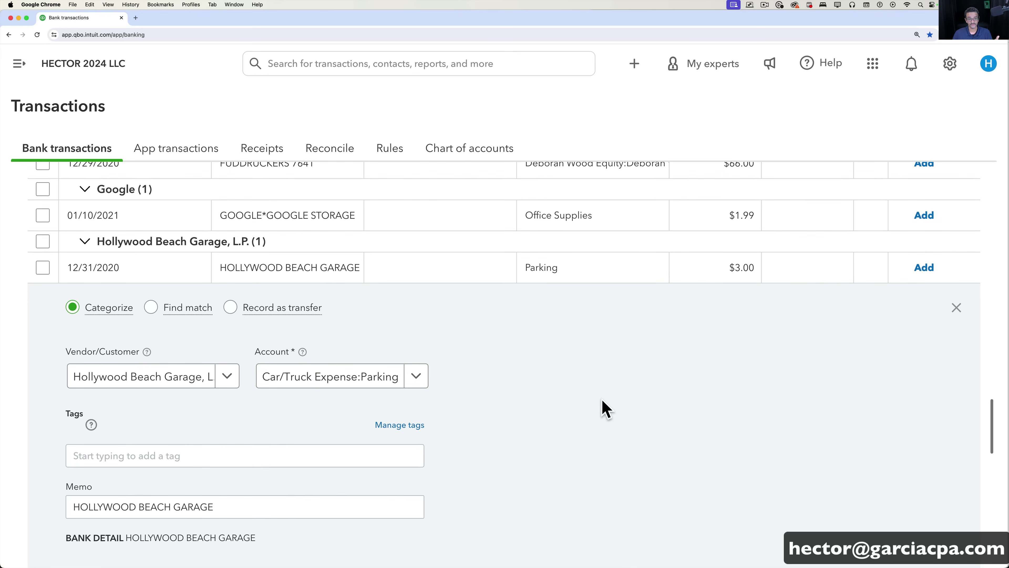
scroll(603, 407, down, 2)
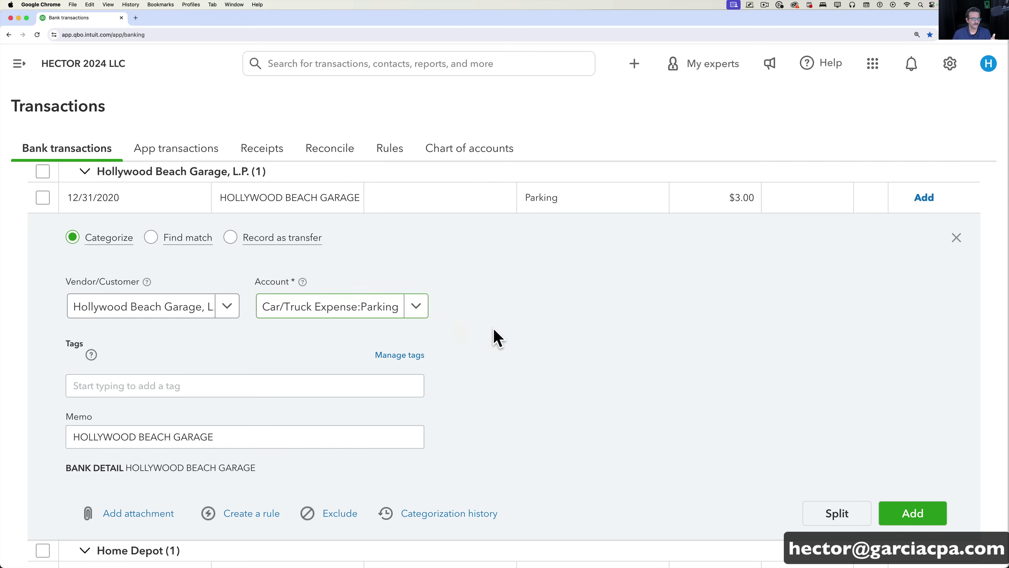
click(913, 513)
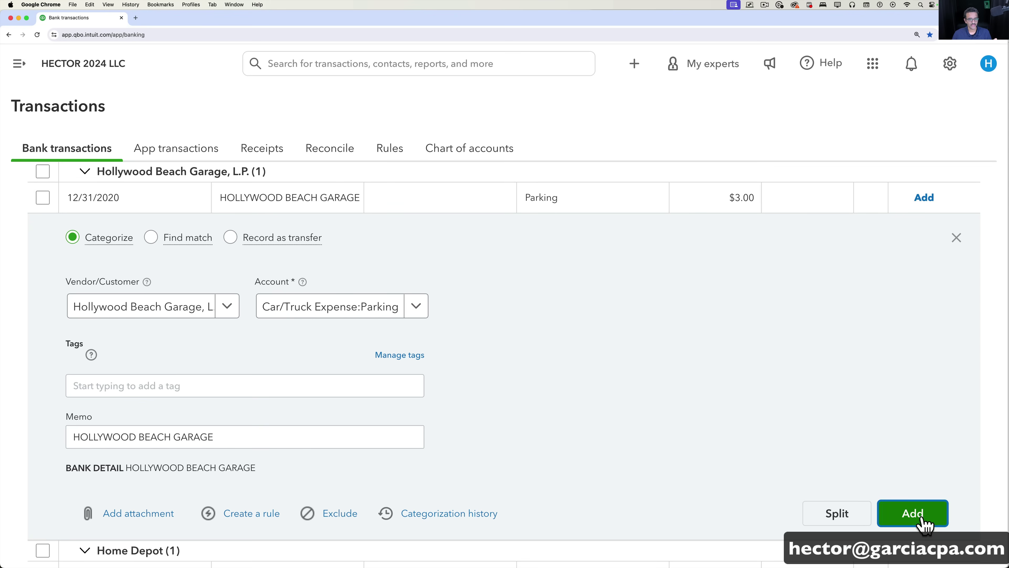
Step: Go to the second page of the transaction list and select all transactions in the Publix group
scroll(509, 441, down, 10)
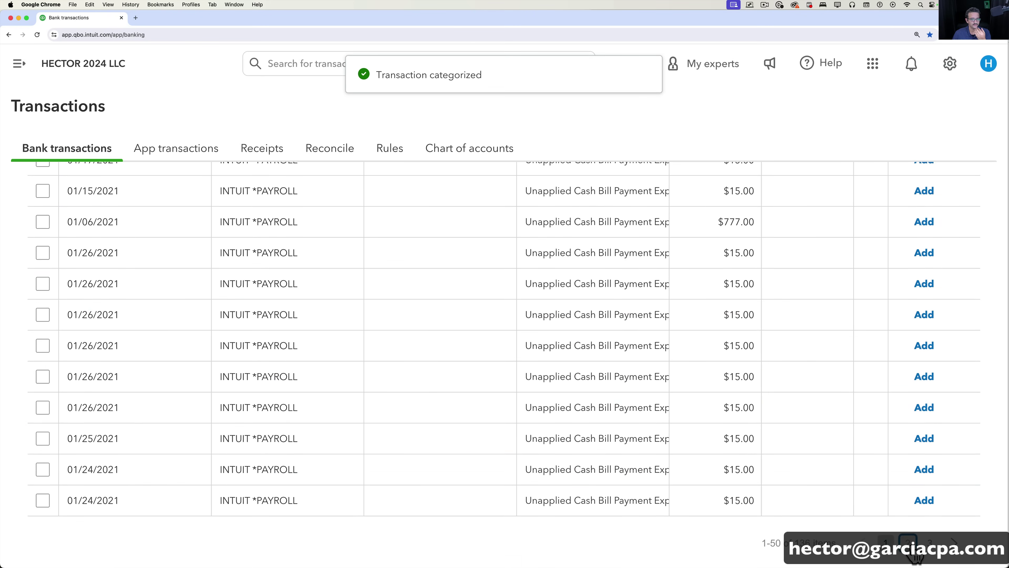
scroll(477, 409, down, 2)
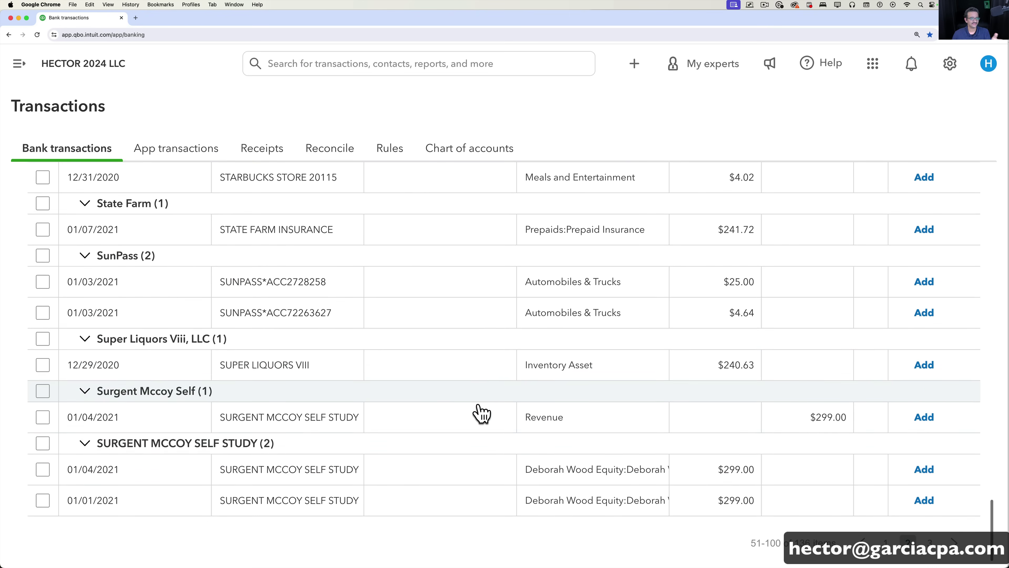
scroll(468, 425, up, 4)
scroll(449, 389, up, 9)
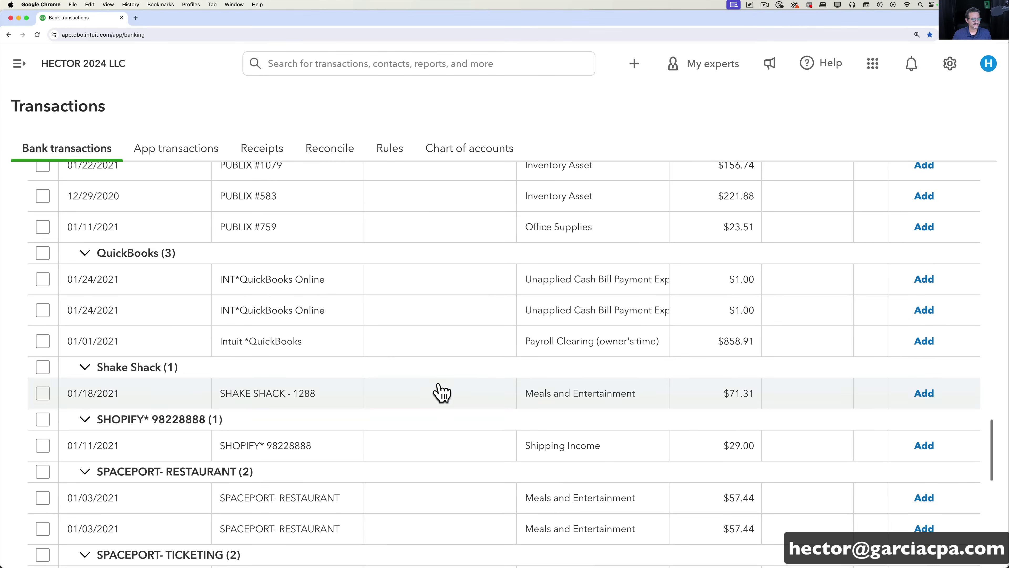
scroll(481, 382, up, 4)
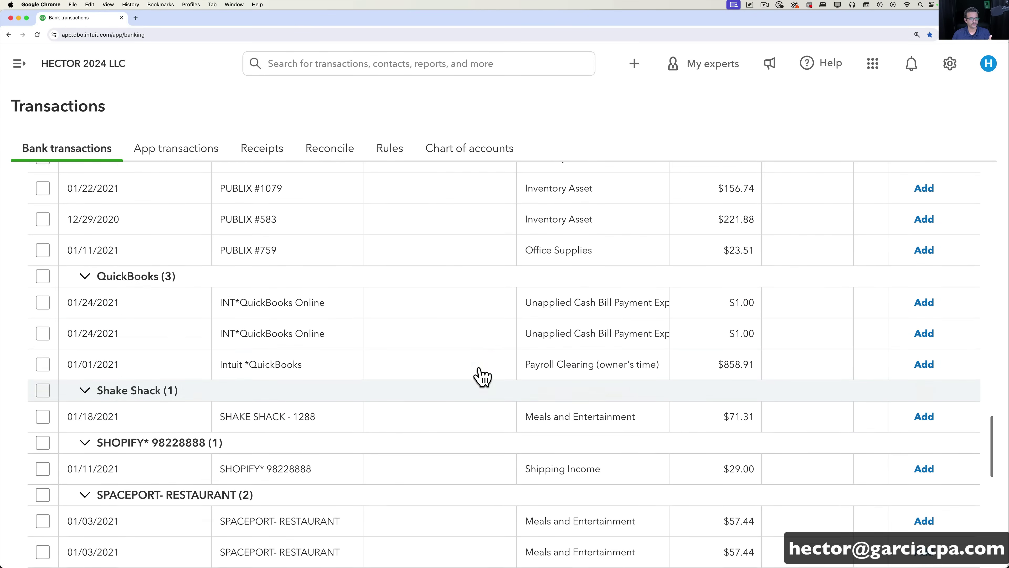
scroll(457, 401, up, 1)
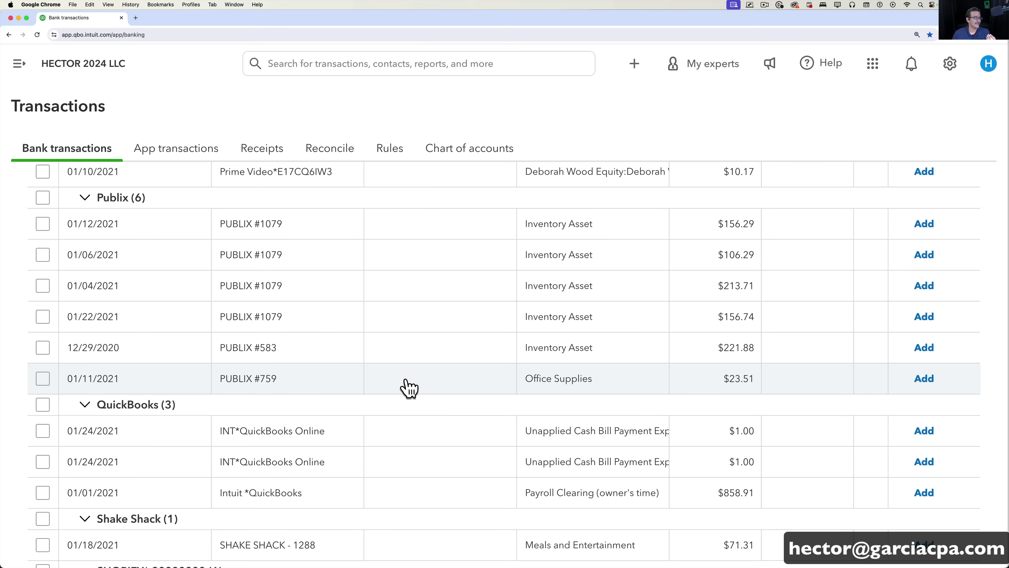
click(42, 198)
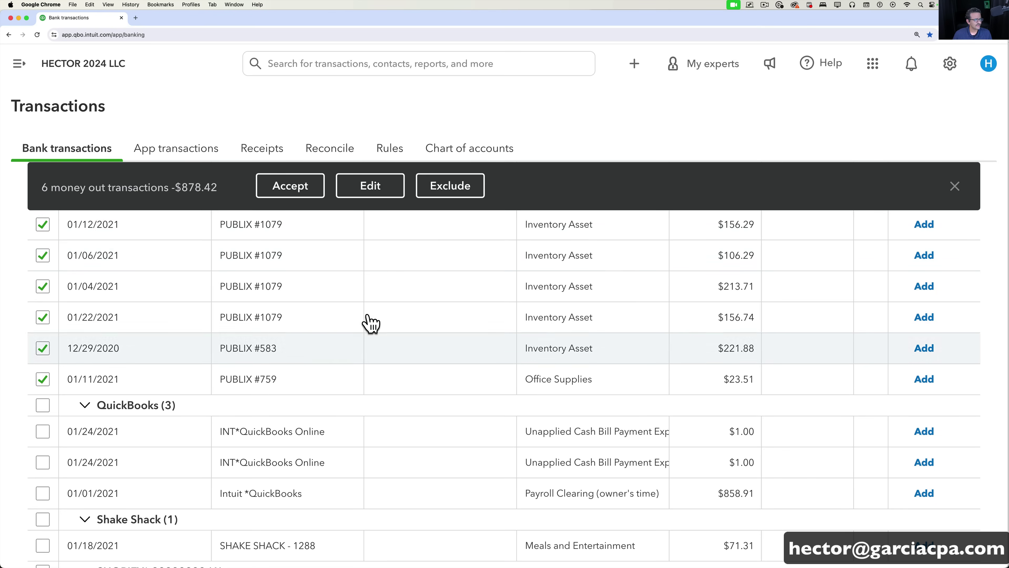
scroll(362, 334, up, 3)
scroll(396, 242, down, 1)
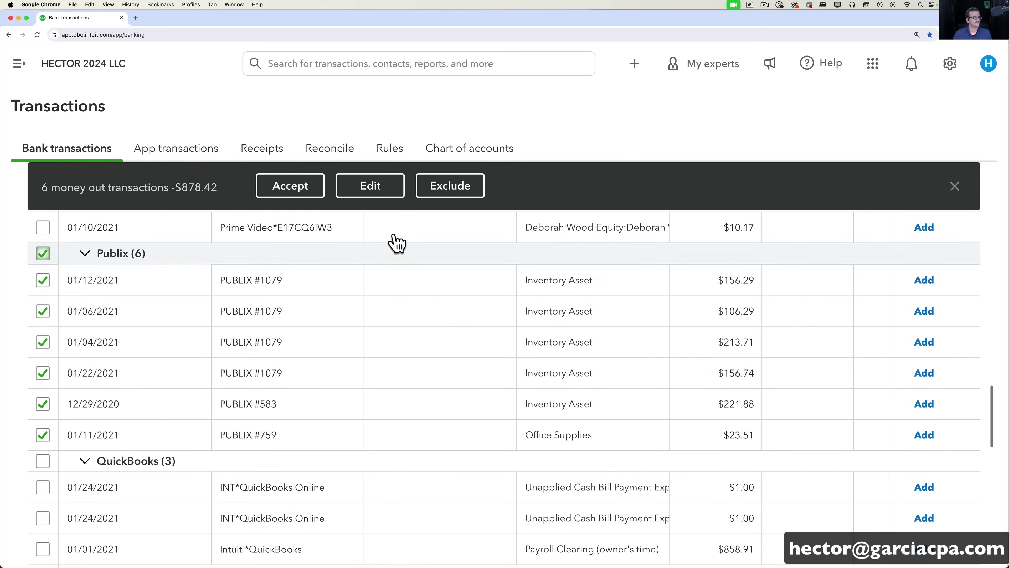
Step: Start a bulk edit of the selected Publix transactions, and create and assign a new payee with the company name Publix
click(387, 188)
click(368, 300)
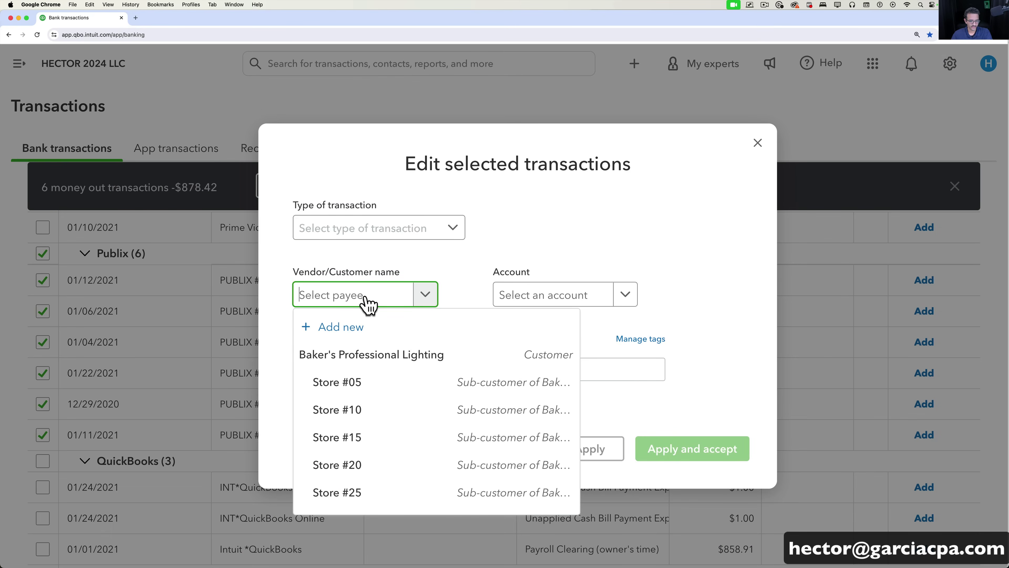
text(Publix)
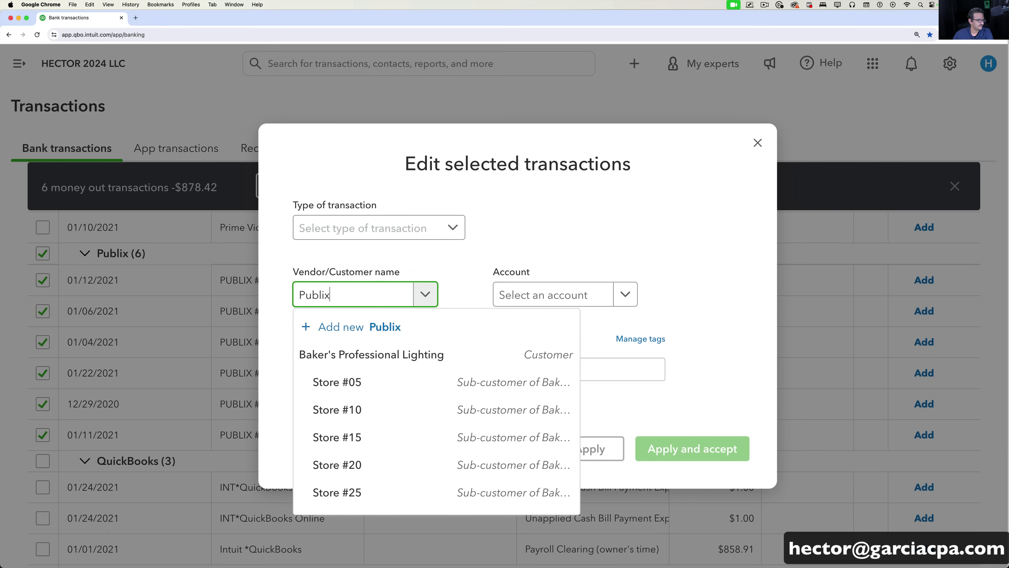
click(382, 327)
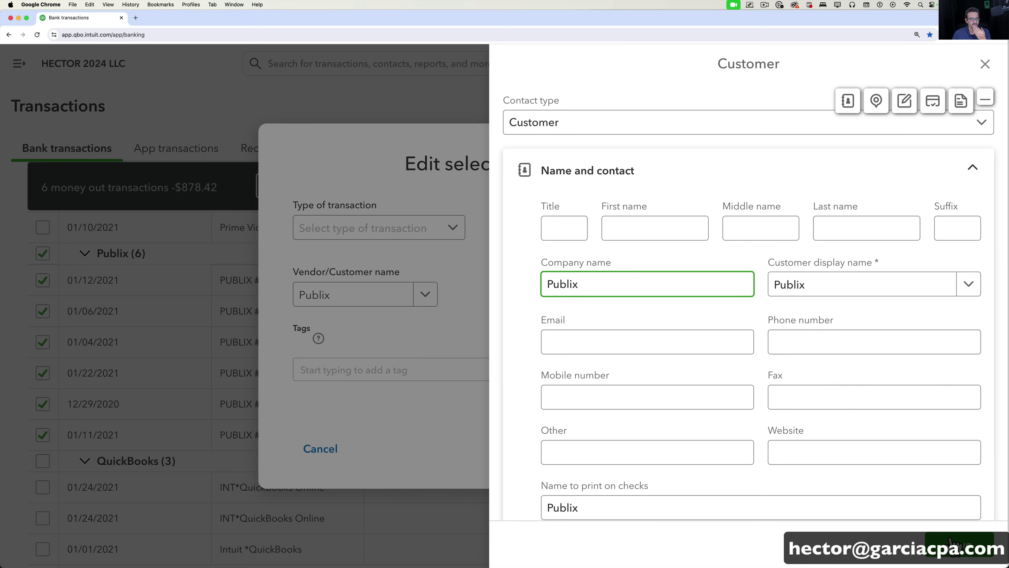
click(955, 544)
Step: Find the equity accounts, assign the owner's Draws sub-account to the selected Publix transactions, and apply and accept them in bulk
click(559, 294)
text(share)
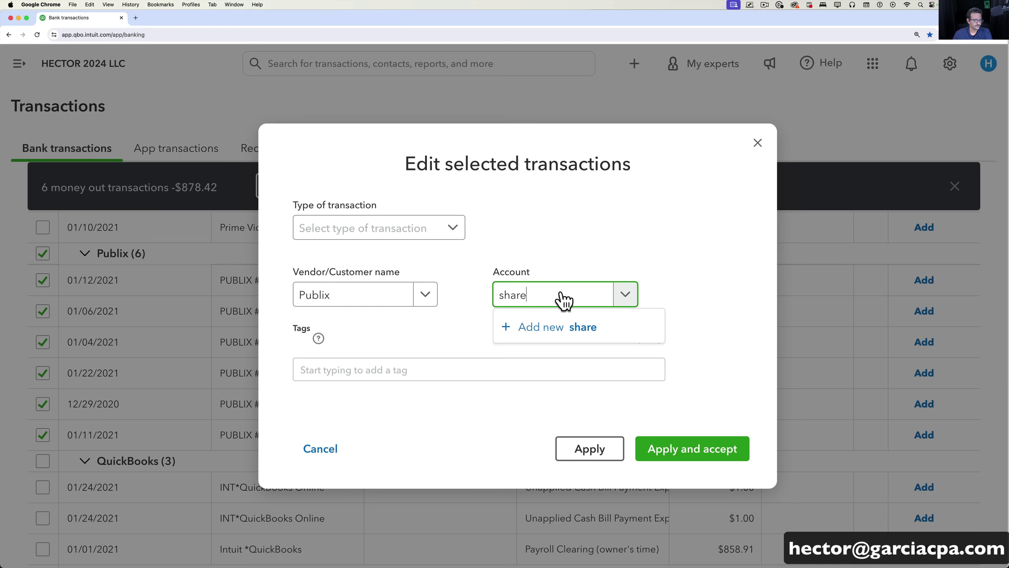
click(559, 298)
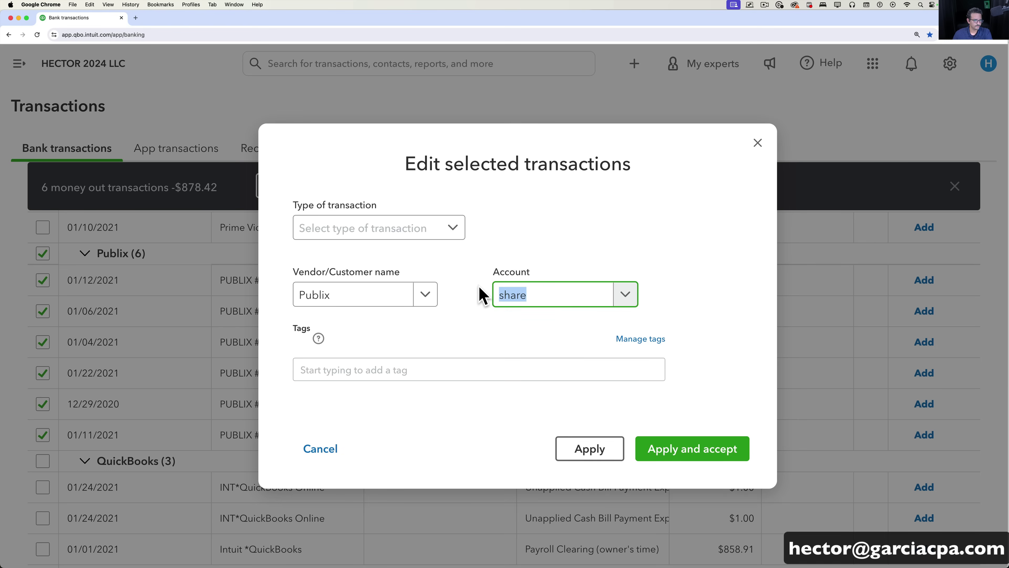
text(dis)
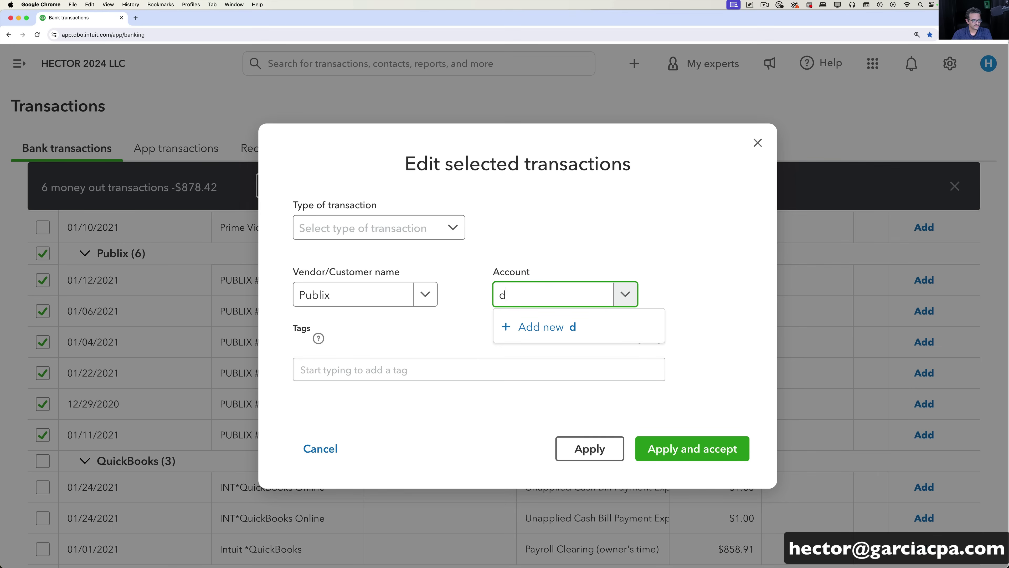
key(BackSpace)
text(equit)
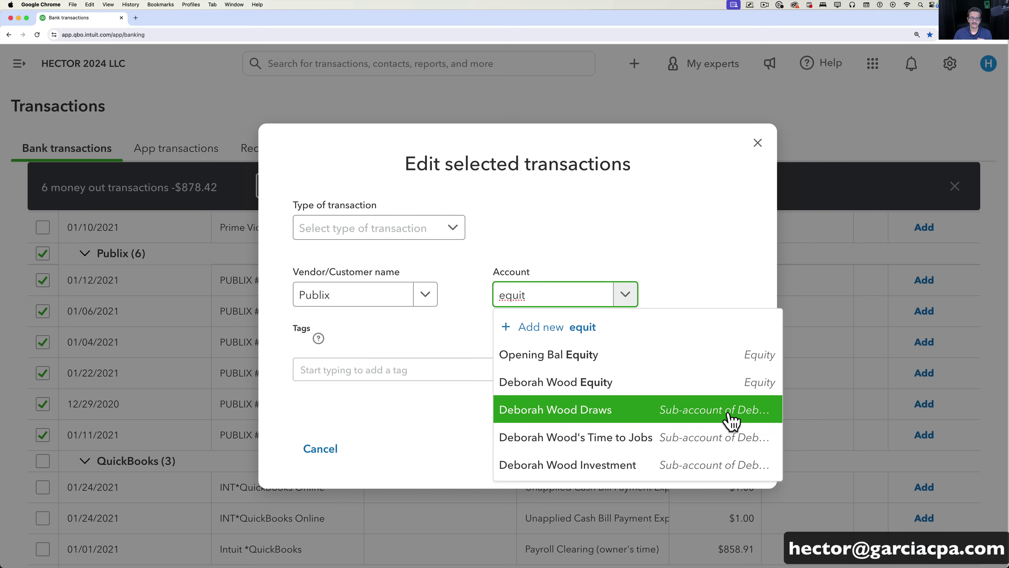
click(659, 417)
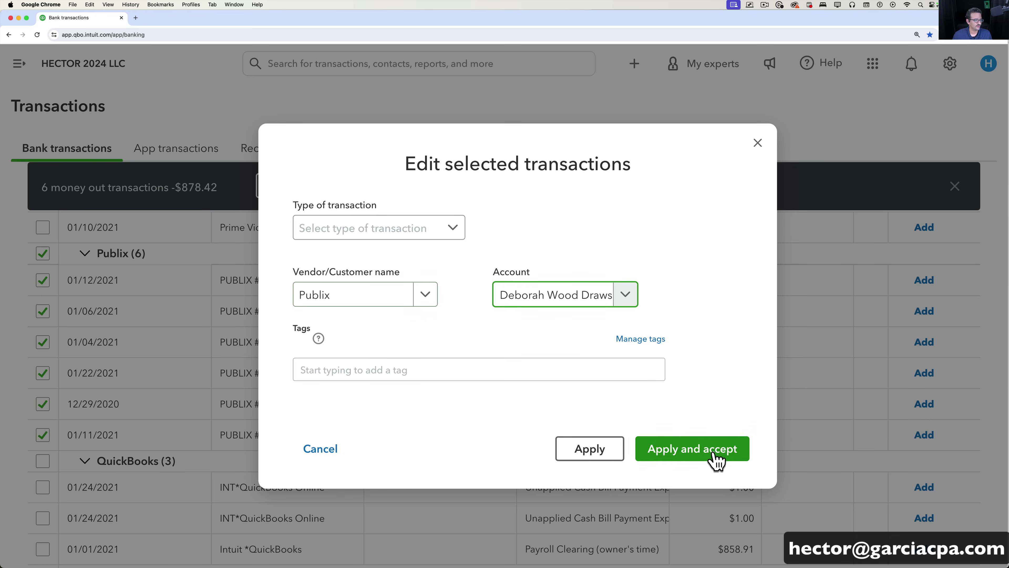
click(590, 448)
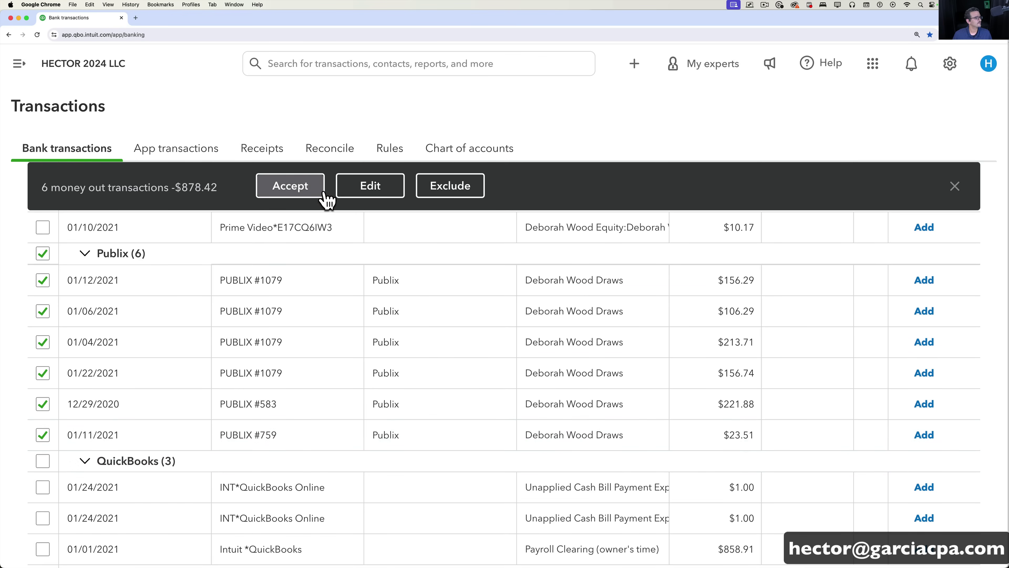
click(306, 191)
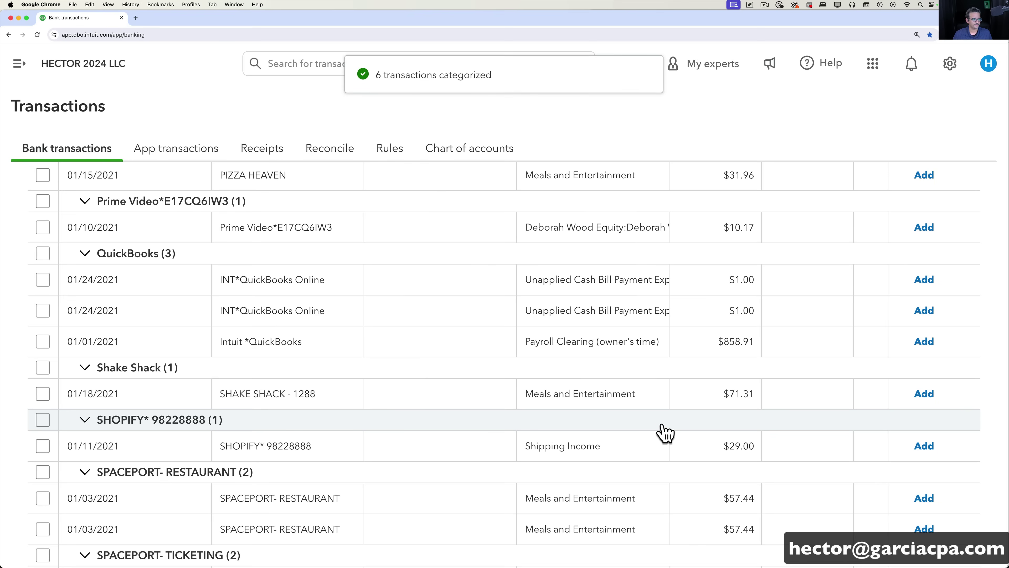